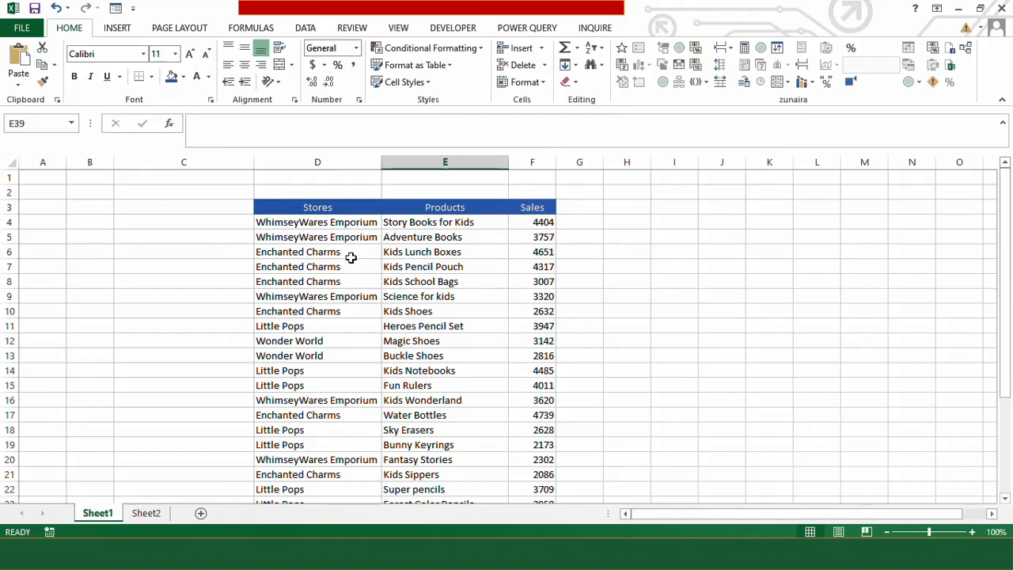
Step: Enter the heading "helper" in cell C3, beside the Stores column heading
click(190, 207)
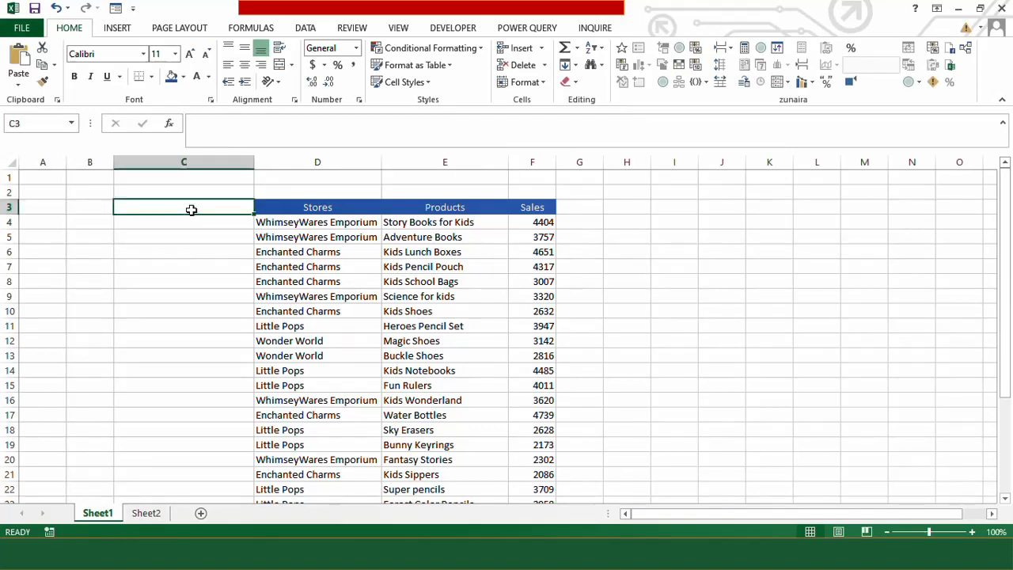
text(helper)
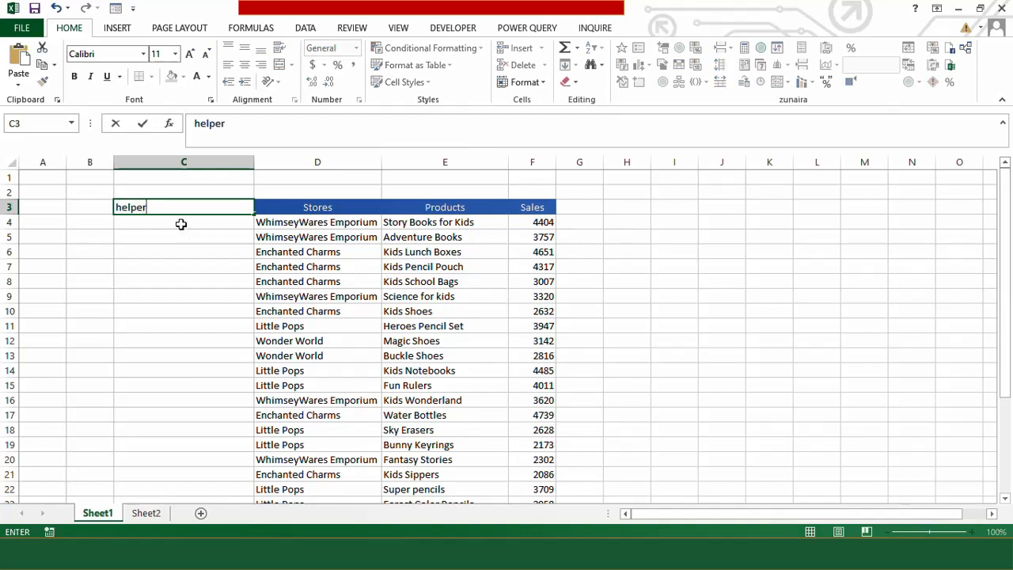
key(Return)
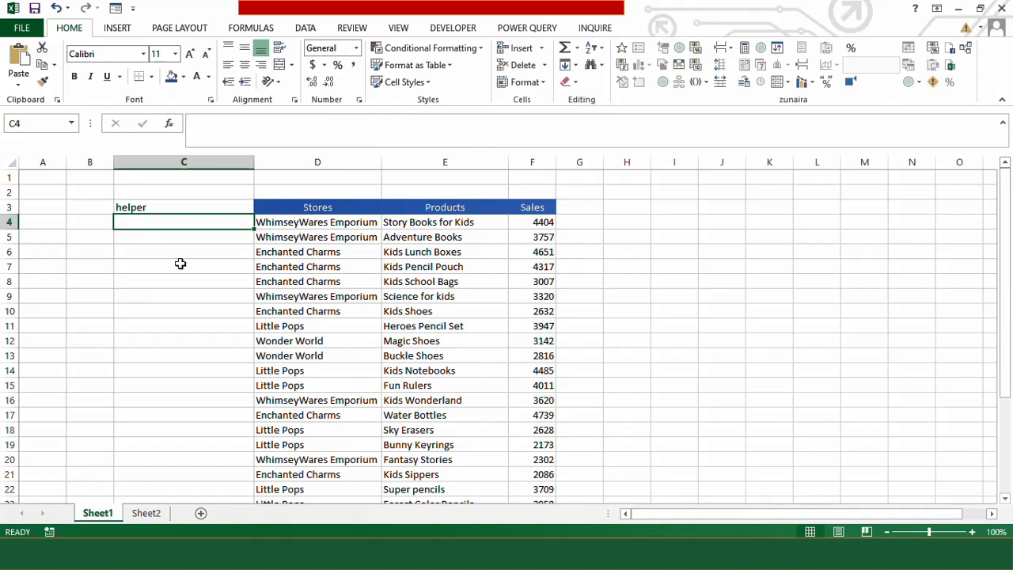
Step: Enter the formula =D4&COUNTIF($D$4:D4,D4) in cell C4 to combine the store name with its running count
text(=)
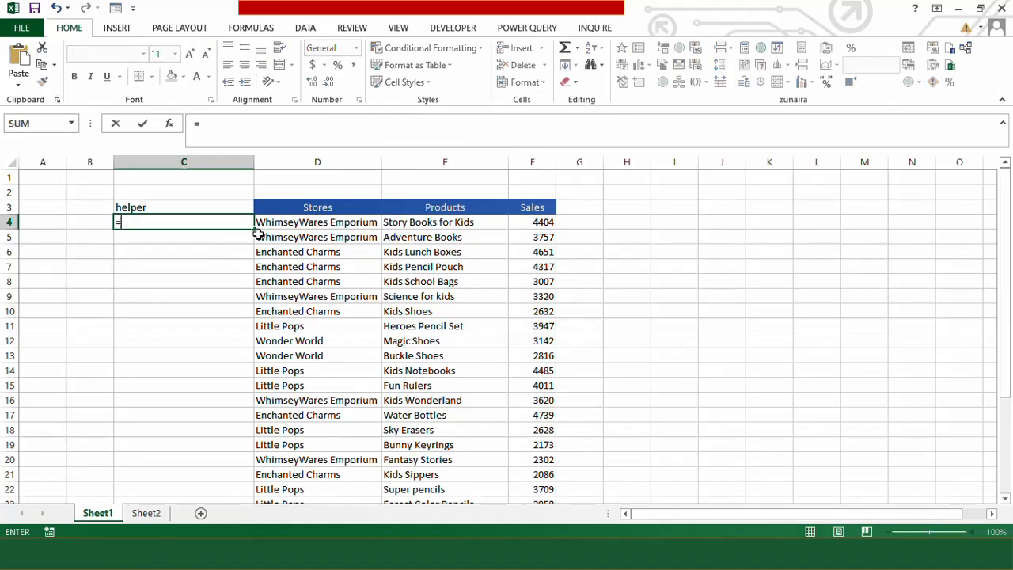
click(311, 225)
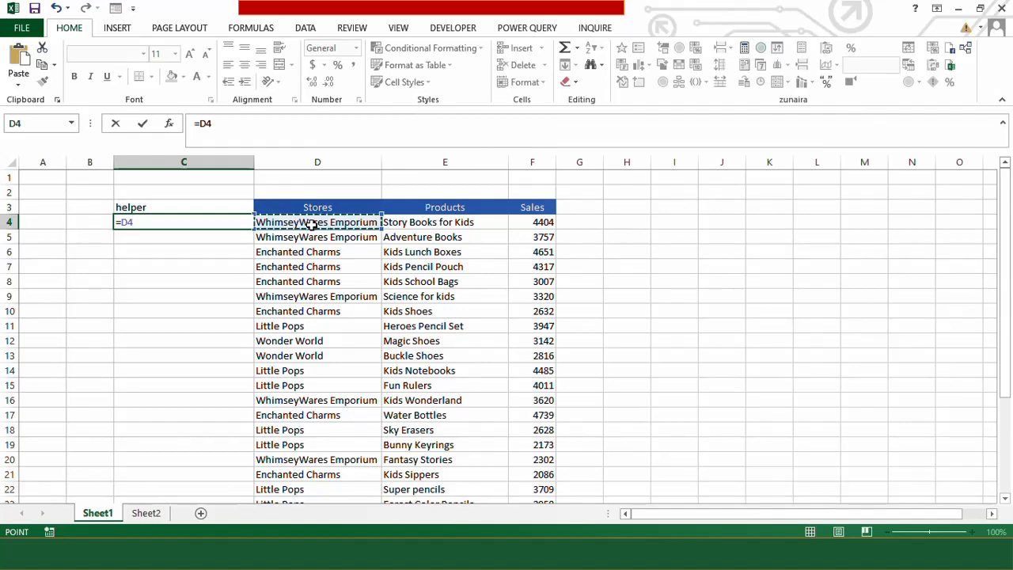
click(221, 123)
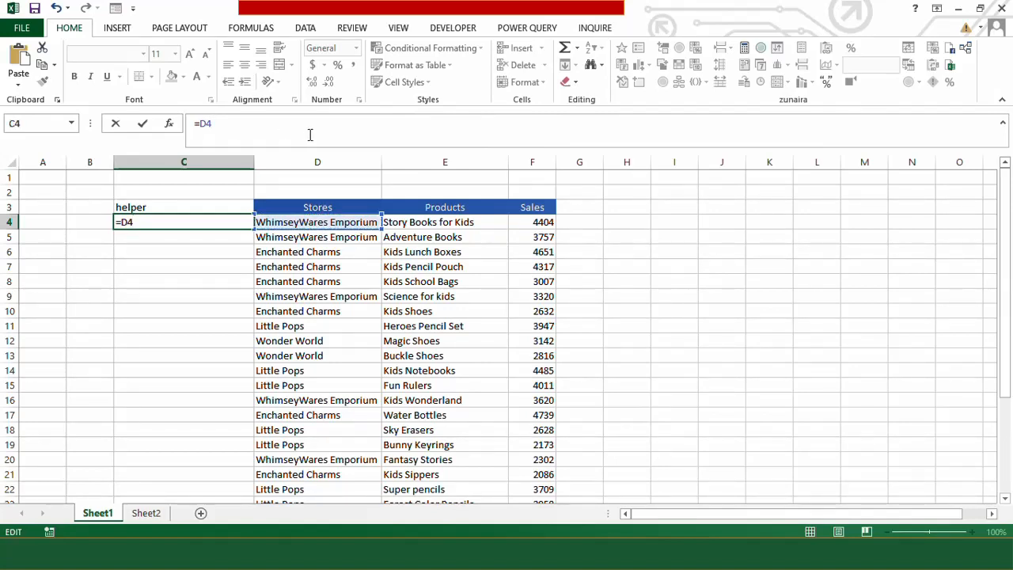
text(&countif)
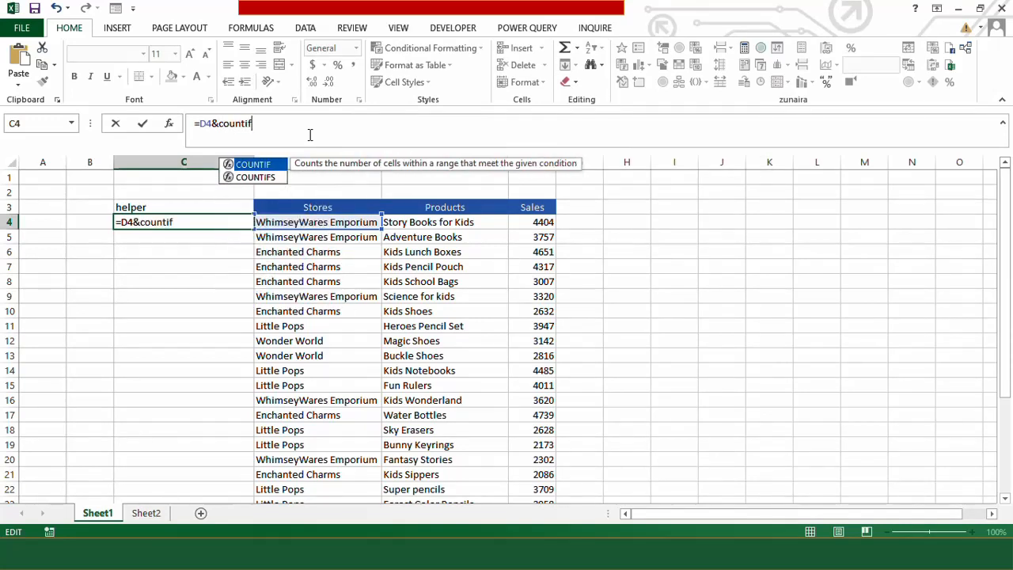
key(Tab)
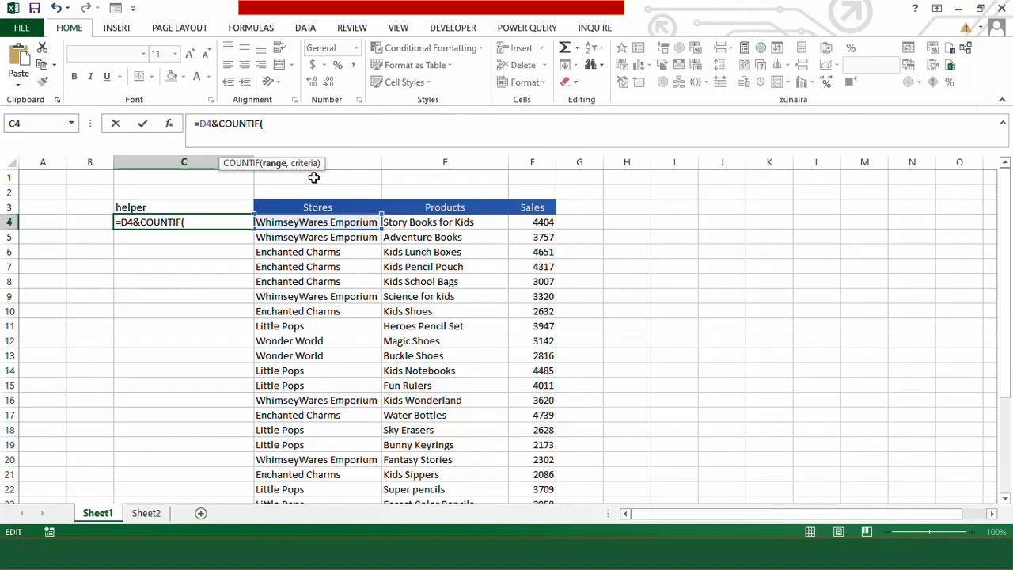
click(311, 223)
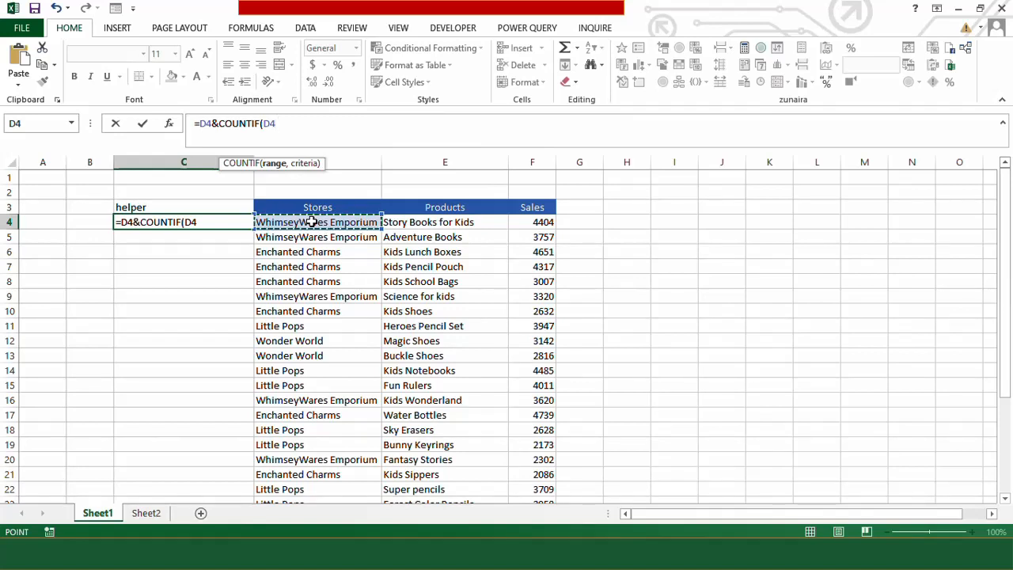
key(F4)
click(294, 130)
text(:)
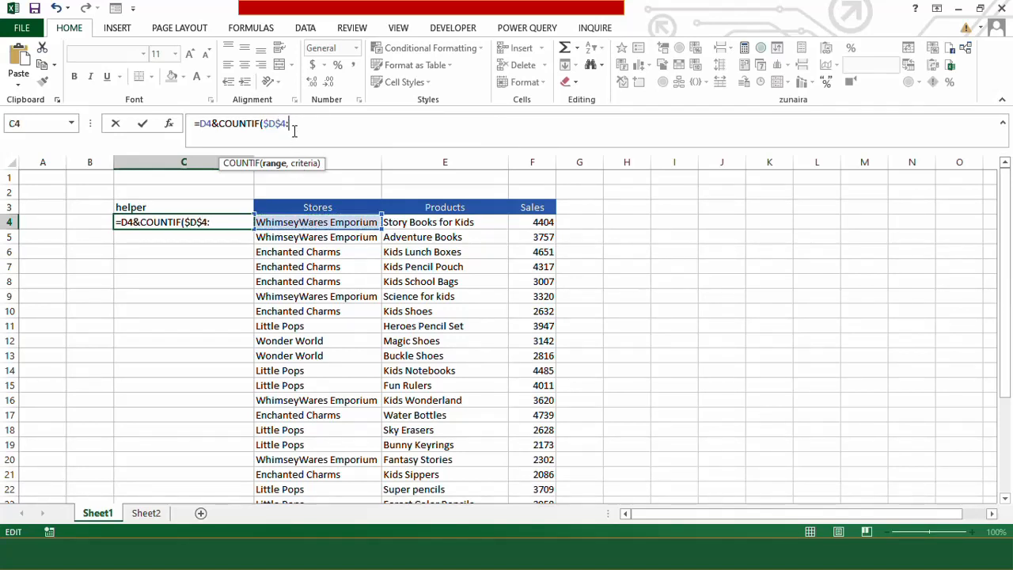
click(305, 224)
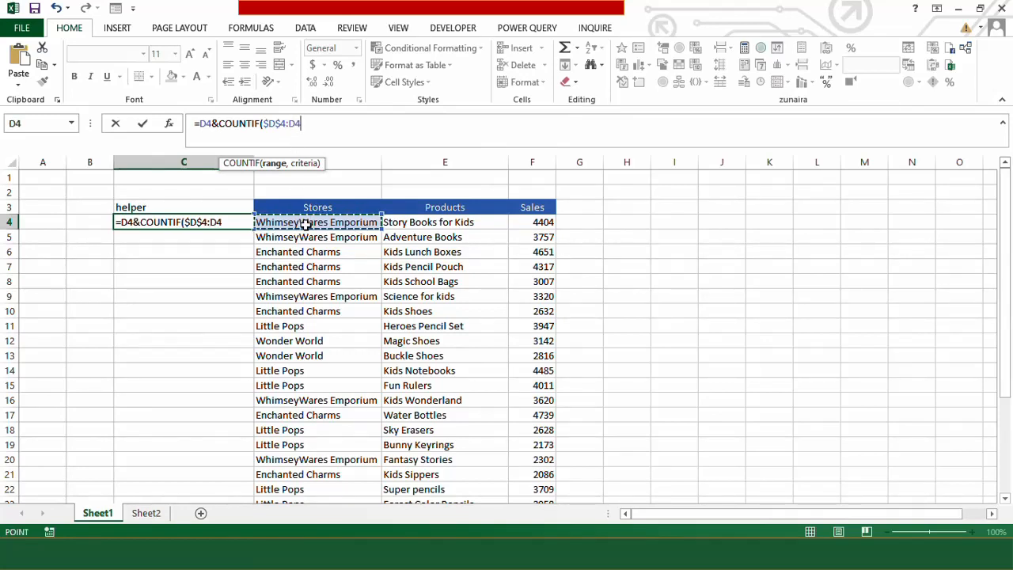
text(,)
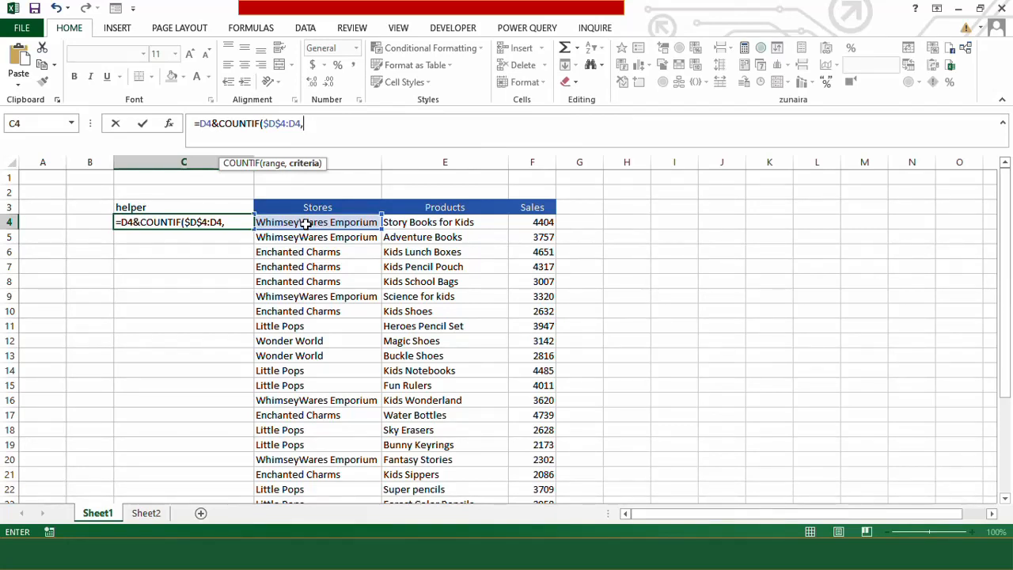
click(306, 224)
text())
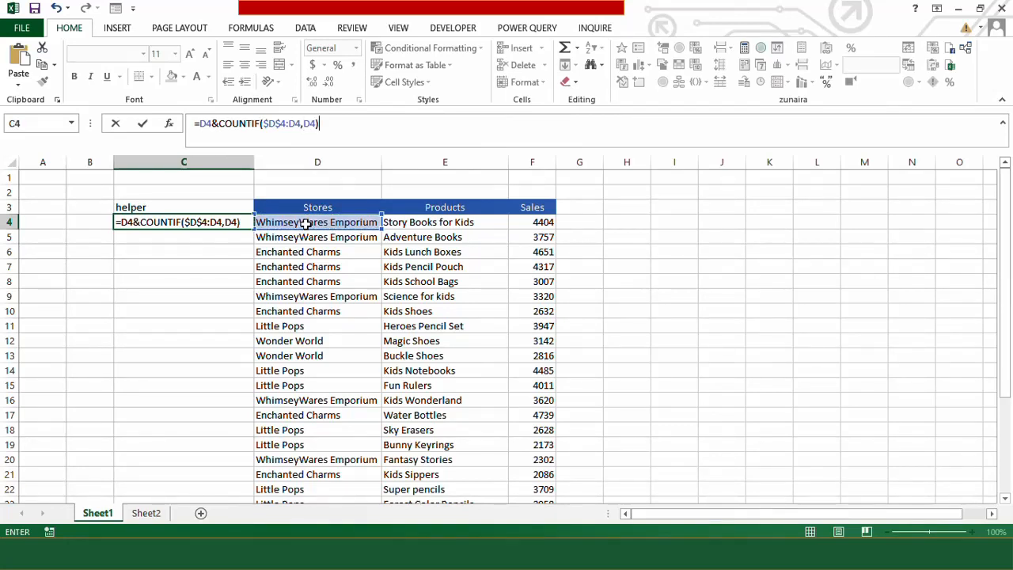
key(Return)
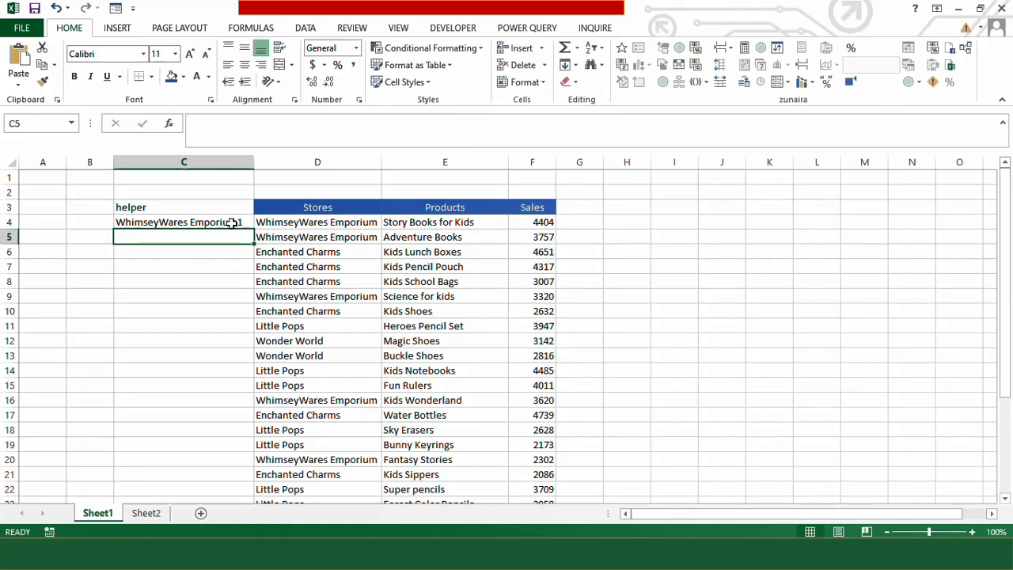
Step: Fill the helper formula from C4 down to the last data row and check the copied formulas
click(235, 222)
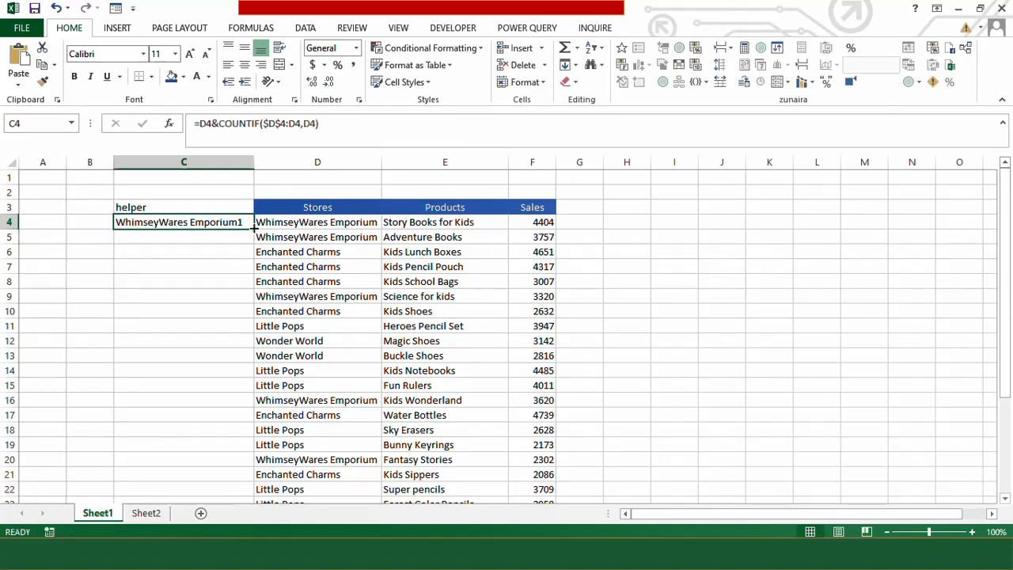
double_click(253, 228)
click(214, 263)
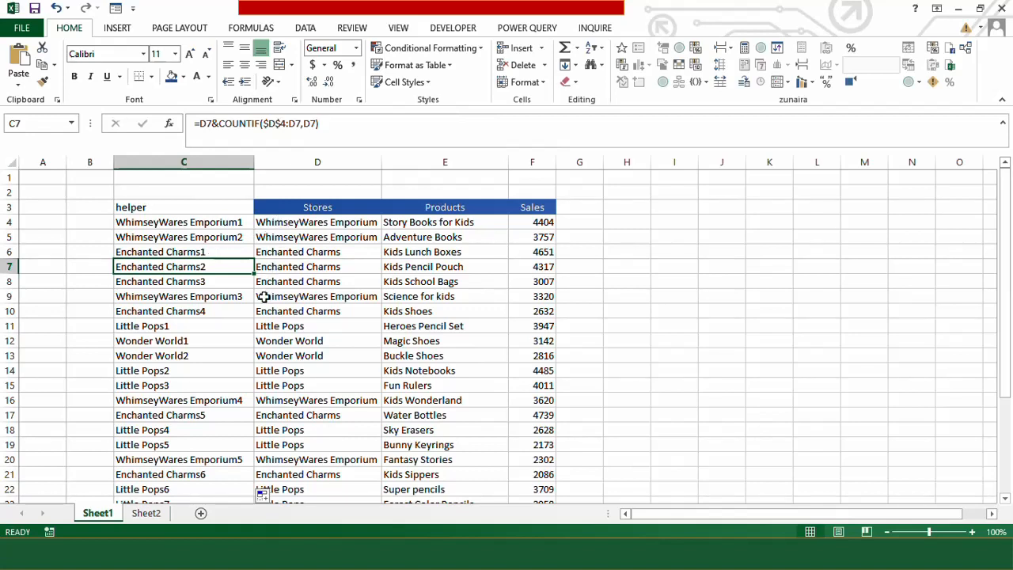
key(Down)
key(Down)
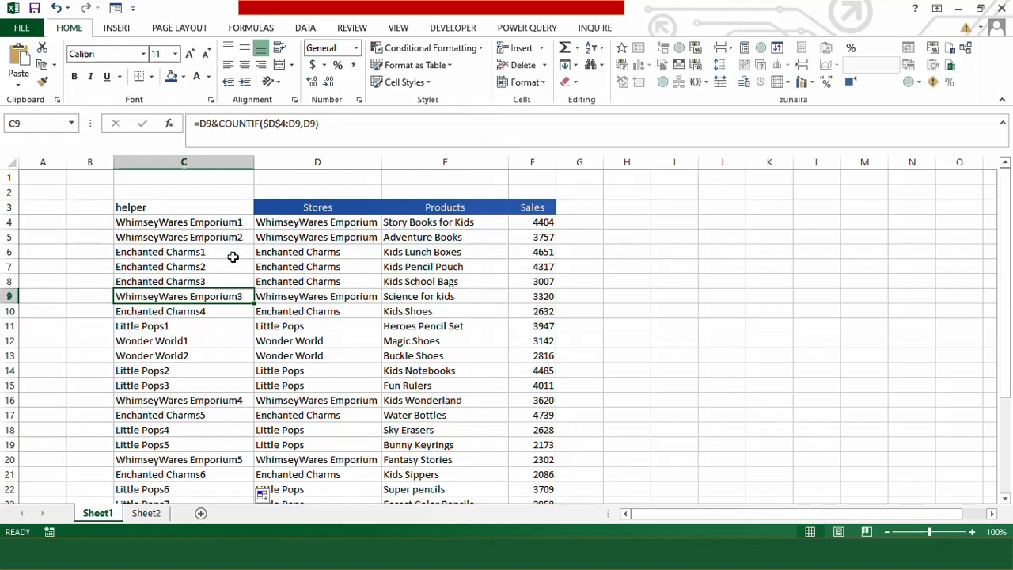
Step: Define the workbook-scoped name kidstoys for the data range C4:F31 on Sheet1, including the helper column
drag(198, 222, 520, 222)
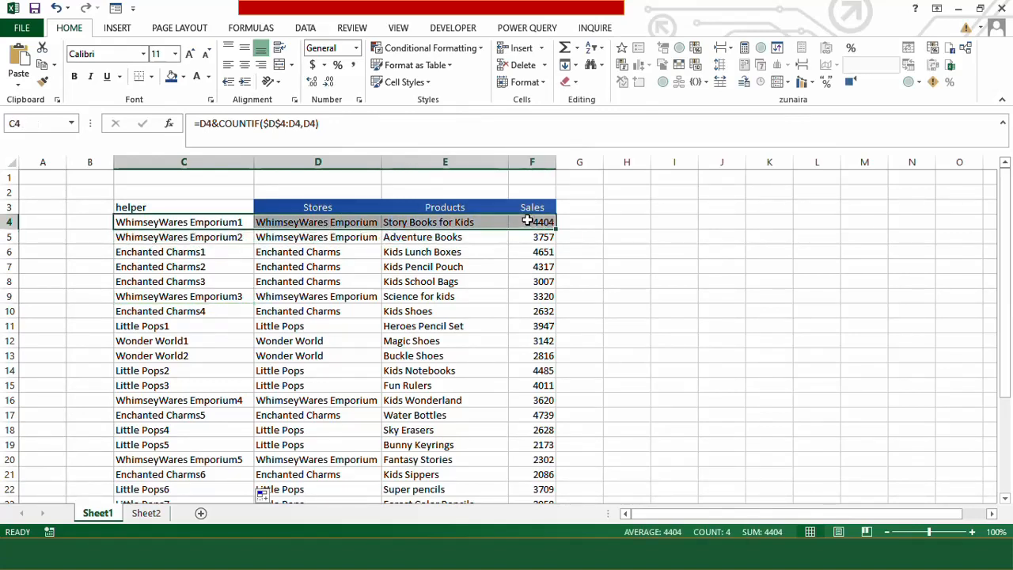
key(ctrl+shift+Down)
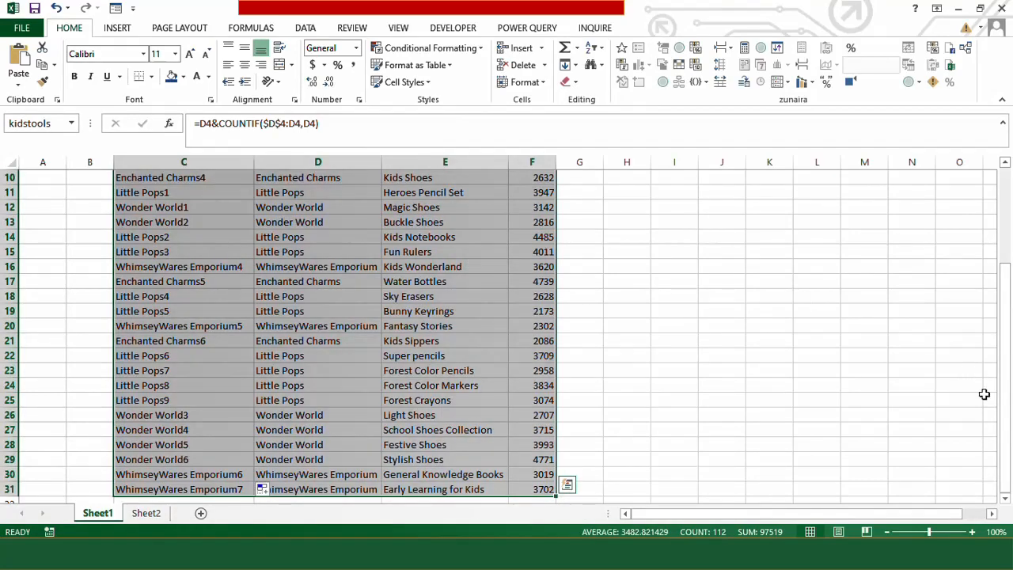
drag(1003, 412, 1003, 317)
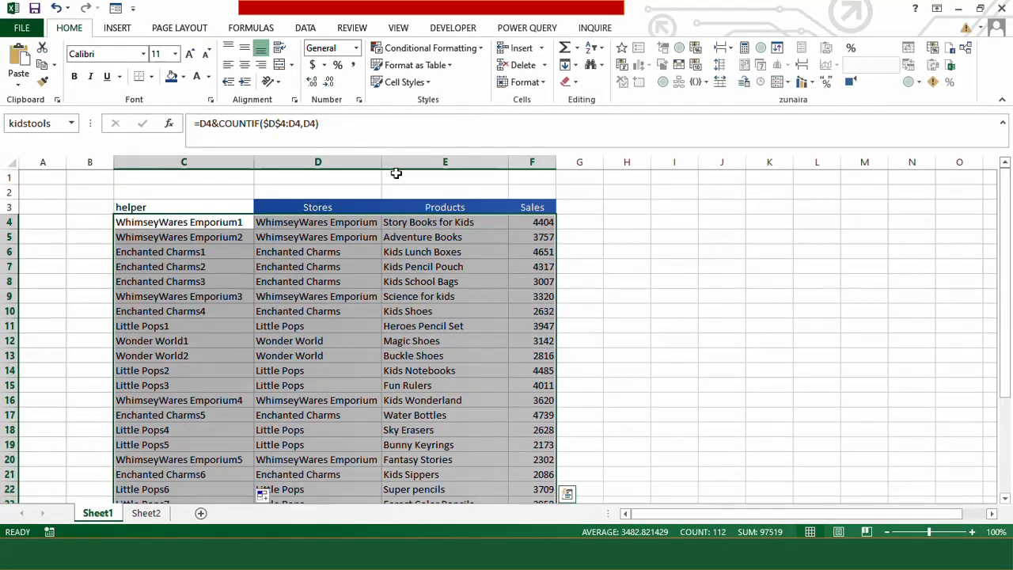
click(263, 30)
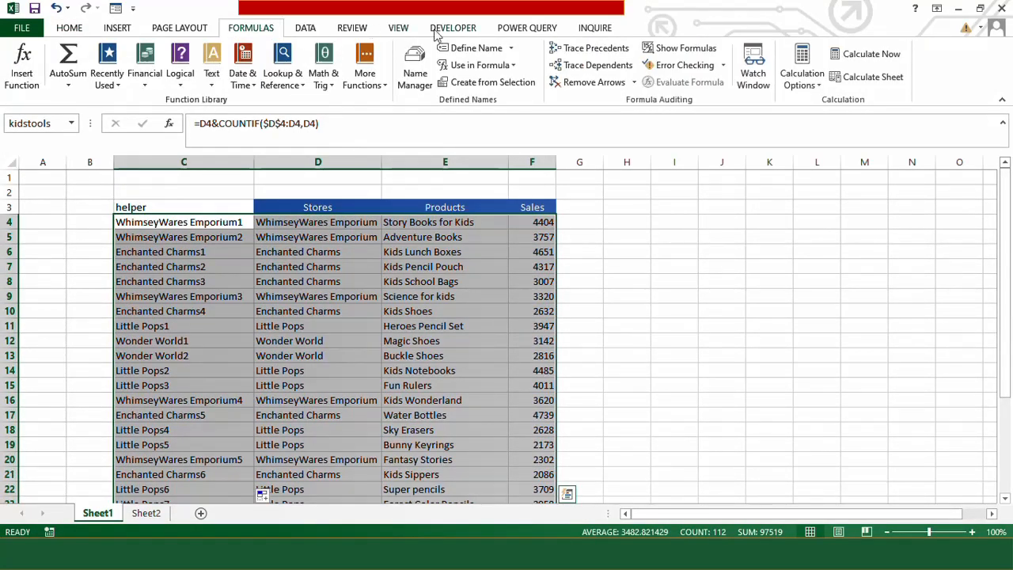
click(510, 49)
click(504, 68)
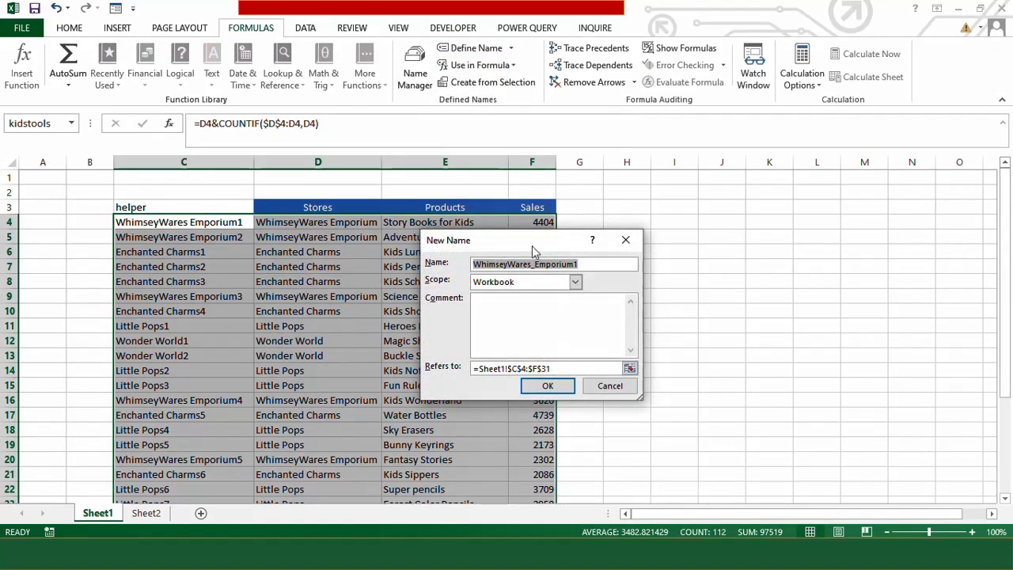
text(k)
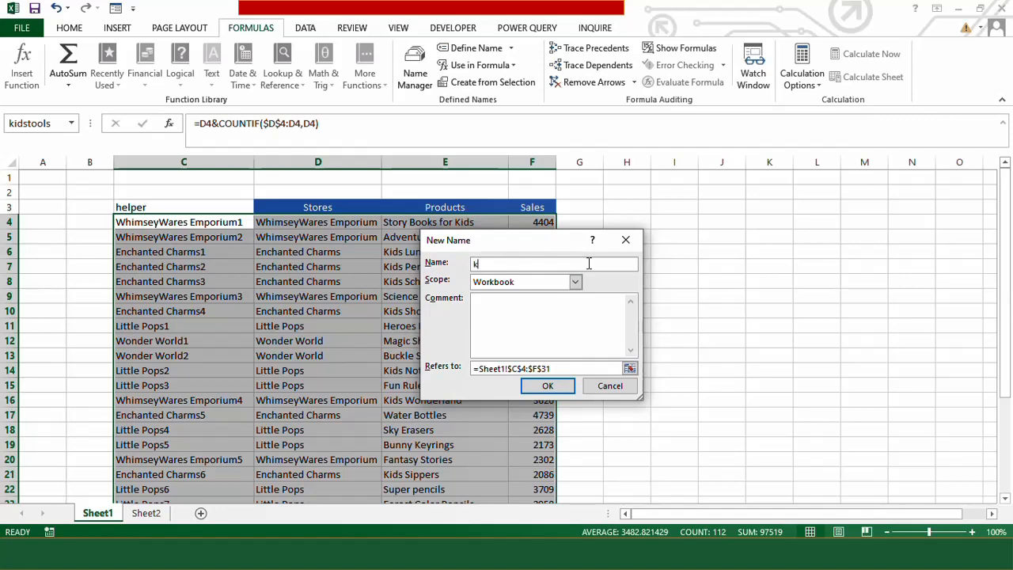
text(idstoys)
click(565, 387)
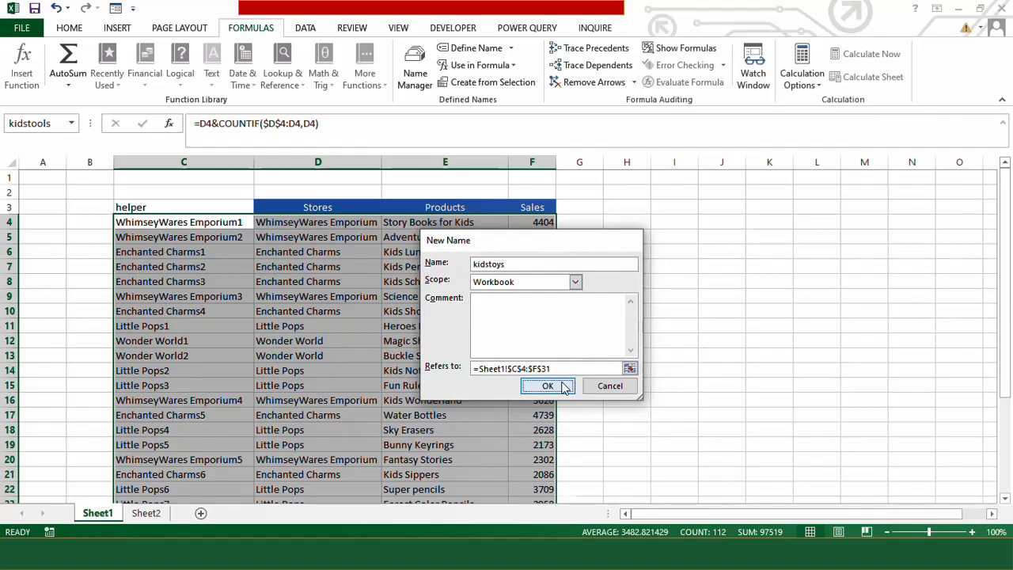
click(313, 266)
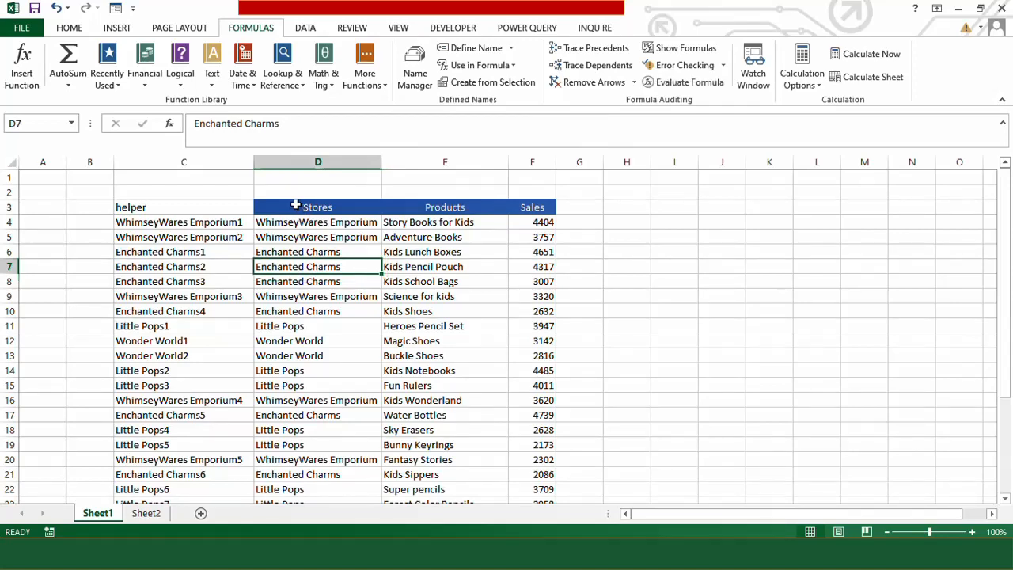
Step: Copy the Stores, Products and Sales headings from Sheet1 D3:F3 to Sheet2 starting at cell D5
drag(301, 208, 523, 209)
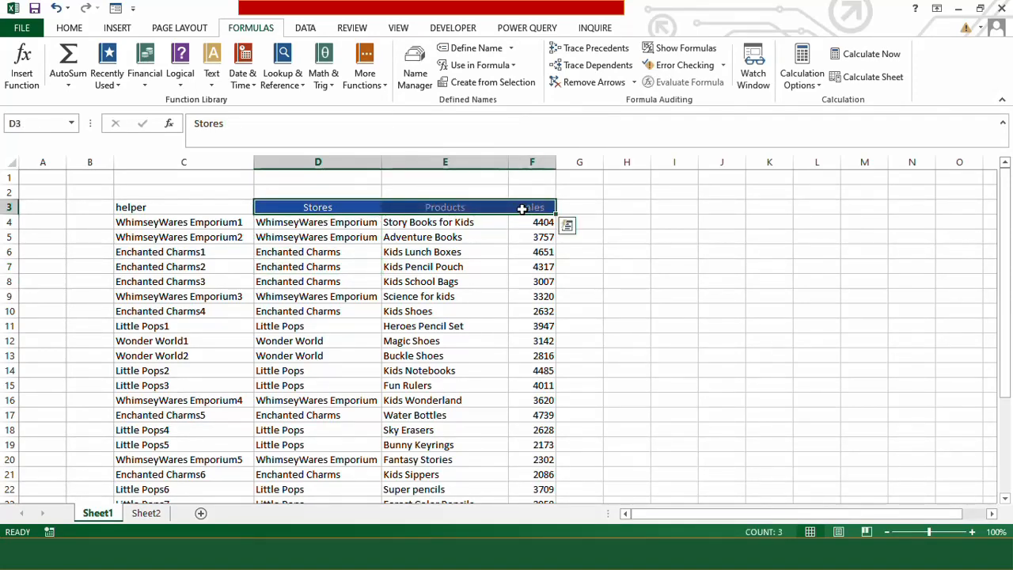
key(ctrl+c)
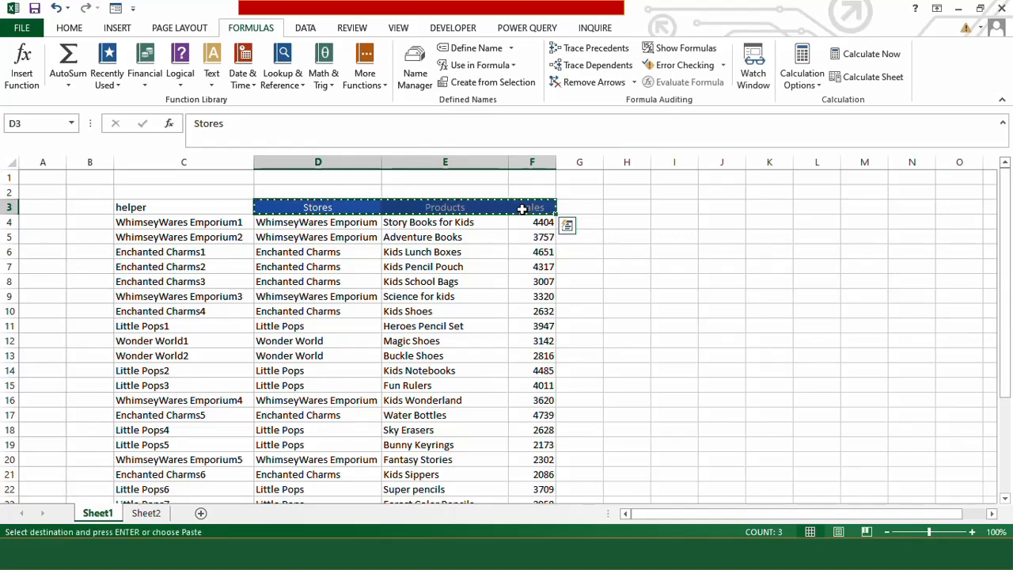
click(146, 513)
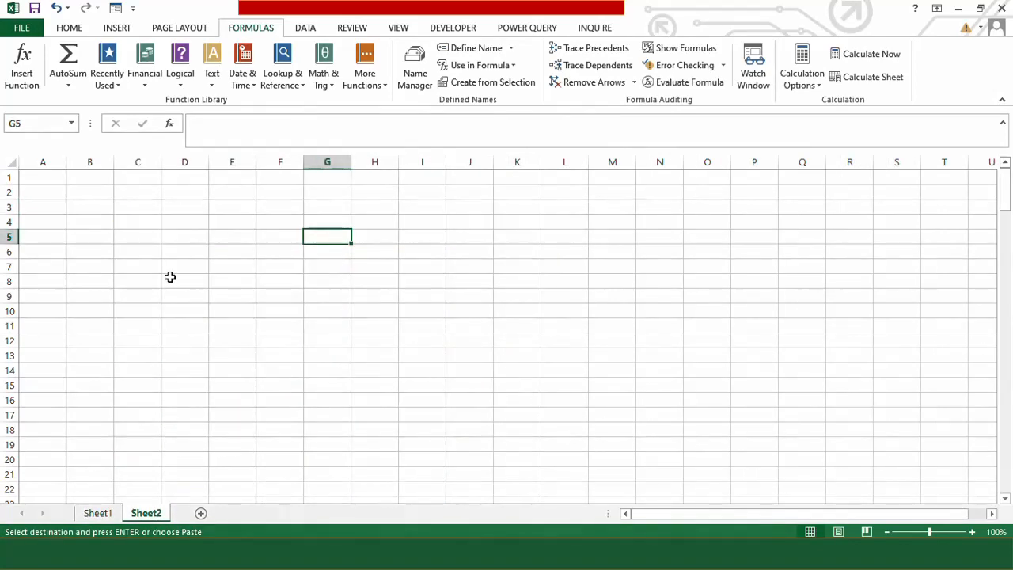
click(174, 234)
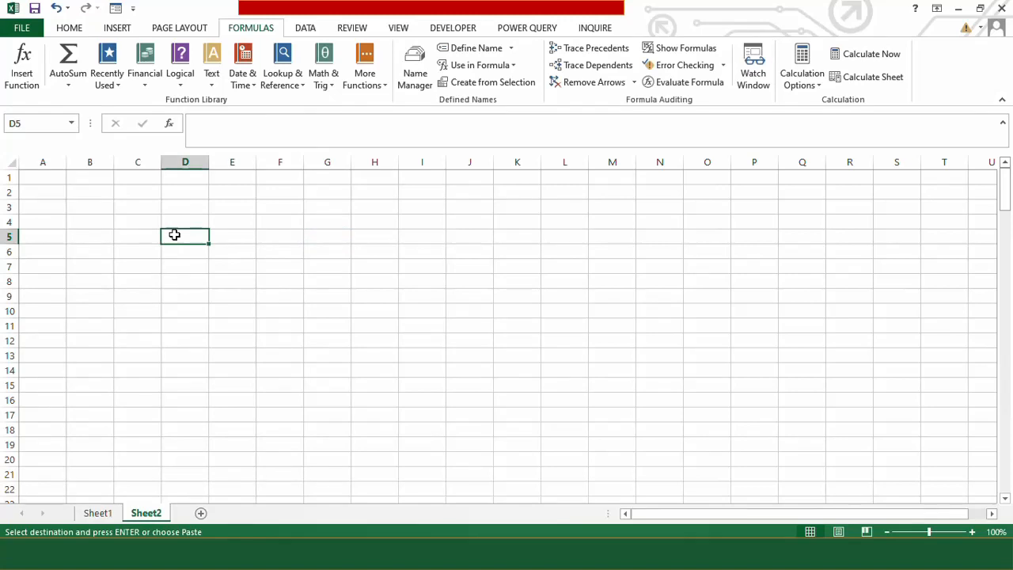
key(ctrl+v)
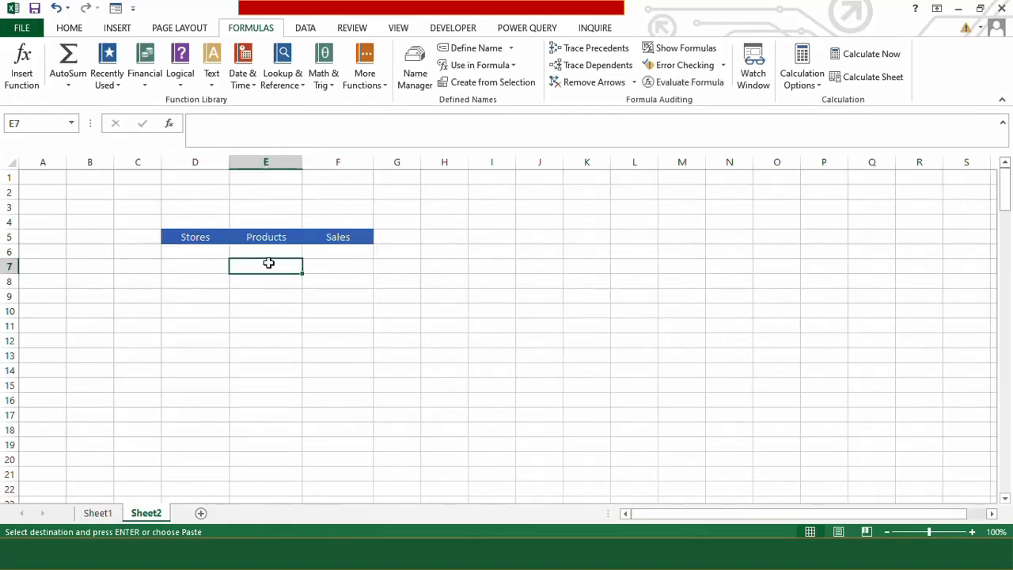
Step: Make row 2 on Sheet2 taller and draw a rectangle about 0.99" wide by 0.41" high over cell D2
click(190, 195)
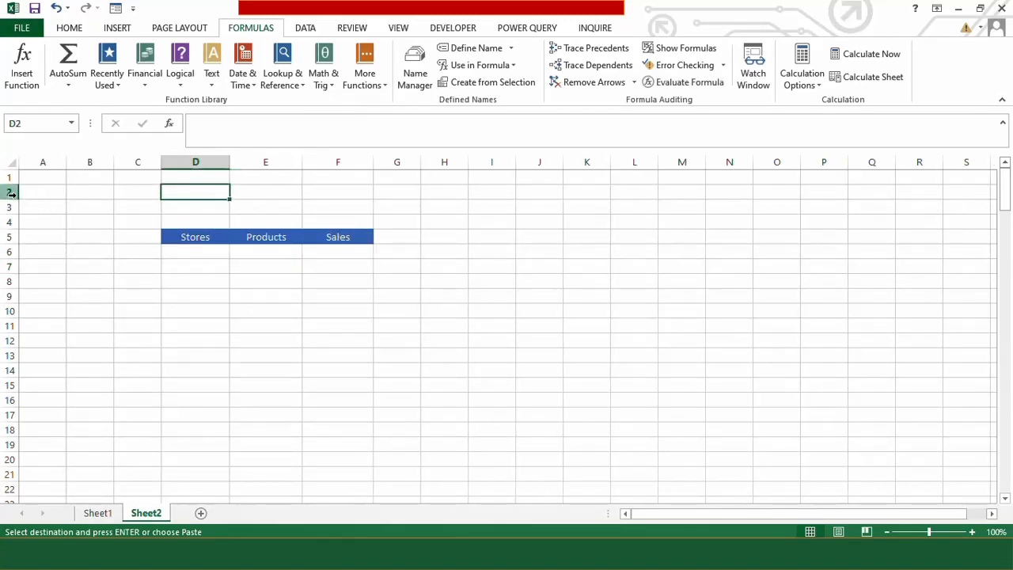
drag(11, 198, 16, 214)
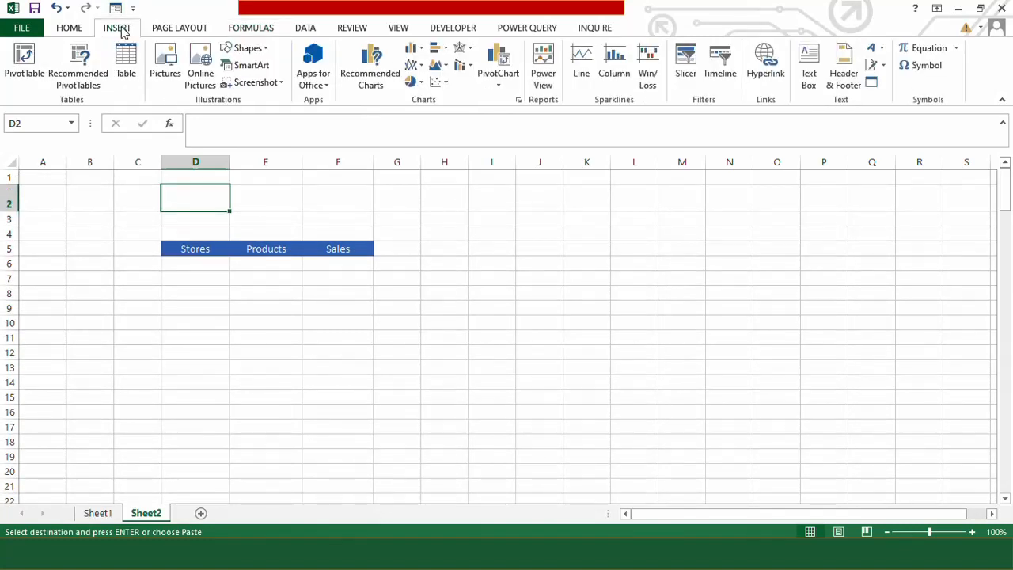
click(245, 47)
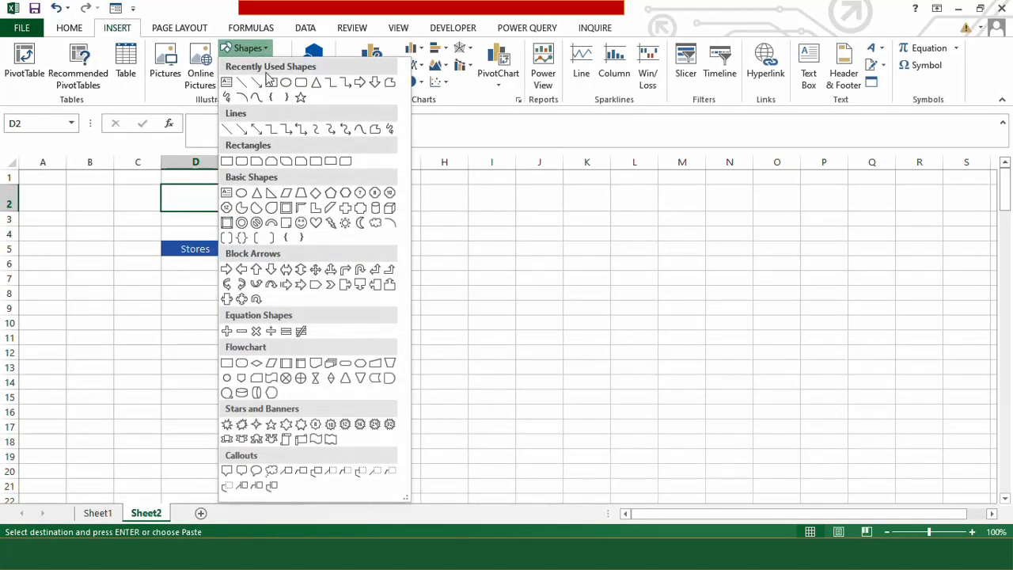
click(272, 82)
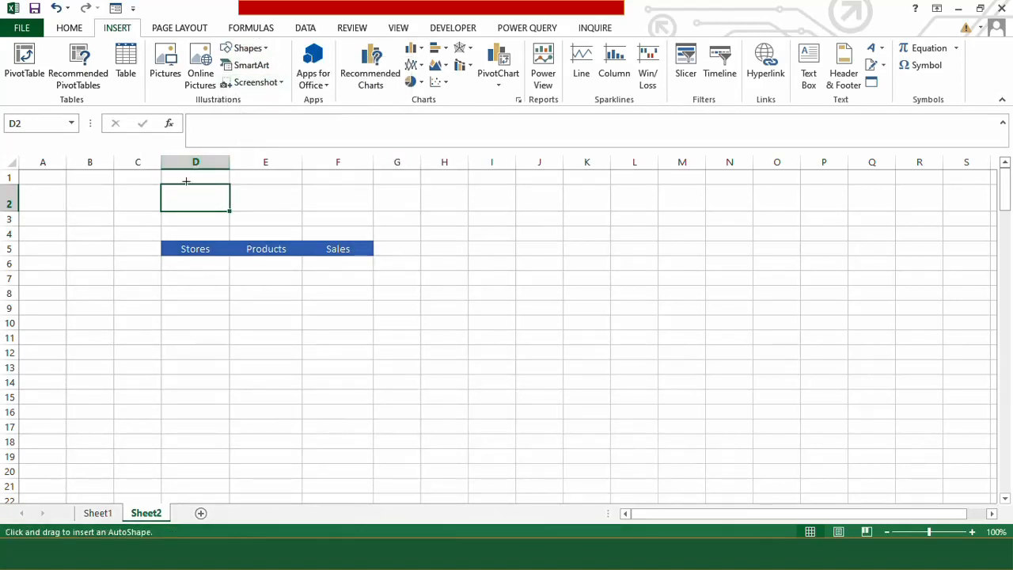
mouse_move(161, 185)
mouse_down()
mouse_move(181, 207)
mouse_move(230, 212)
mouse_up()
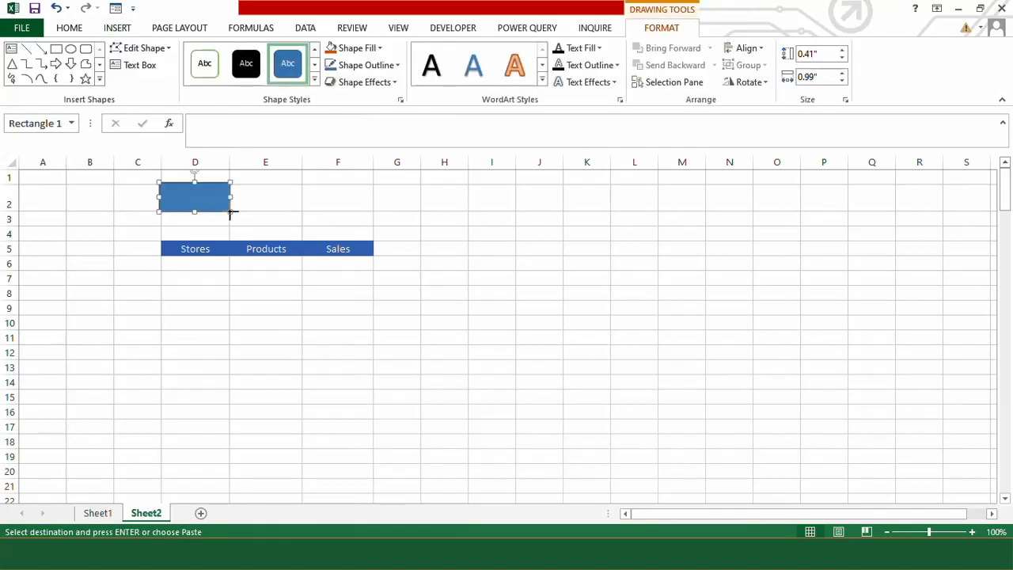
Step: Apply an outer shadow falling toward the lower left and a rounded bevel to the rectangle over cell D2
click(390, 85)
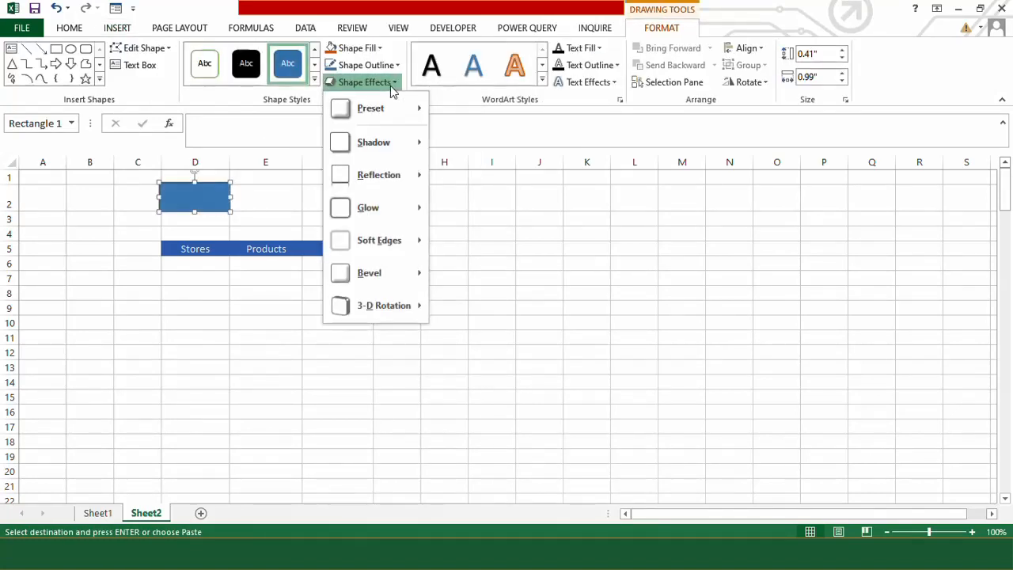
mouse_move(390, 145)
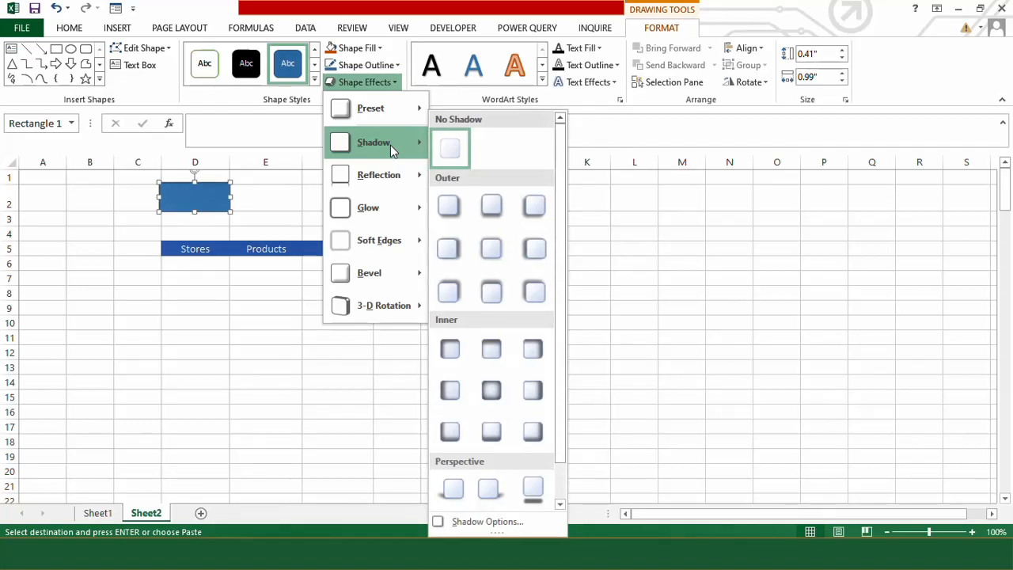
click(535, 208)
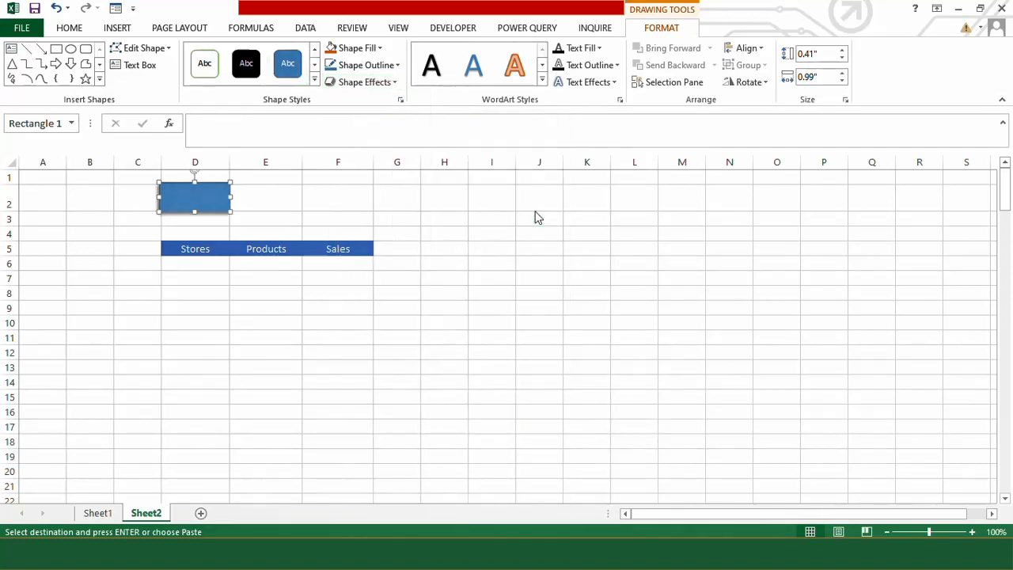
click(386, 82)
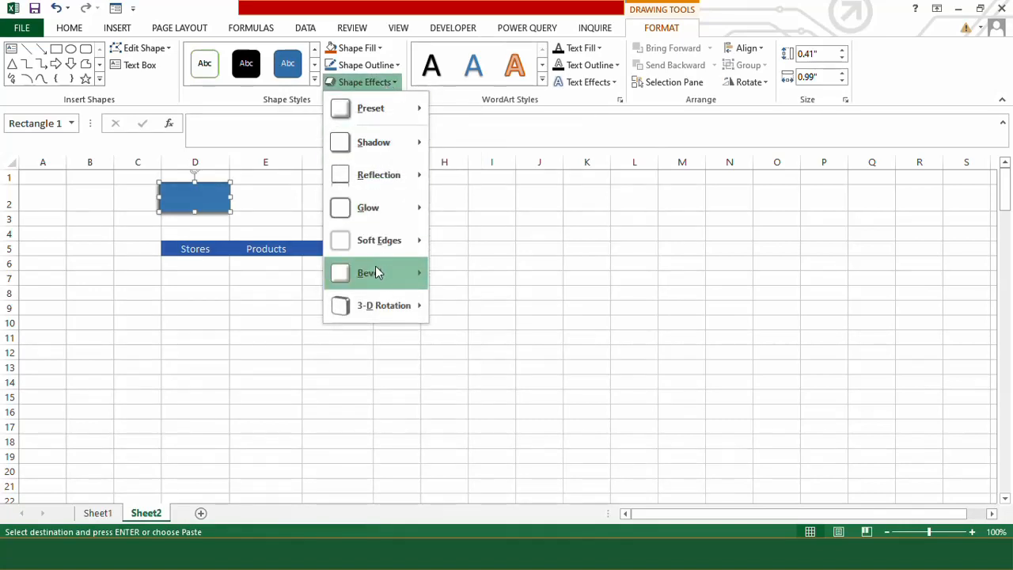
mouse_move(377, 273)
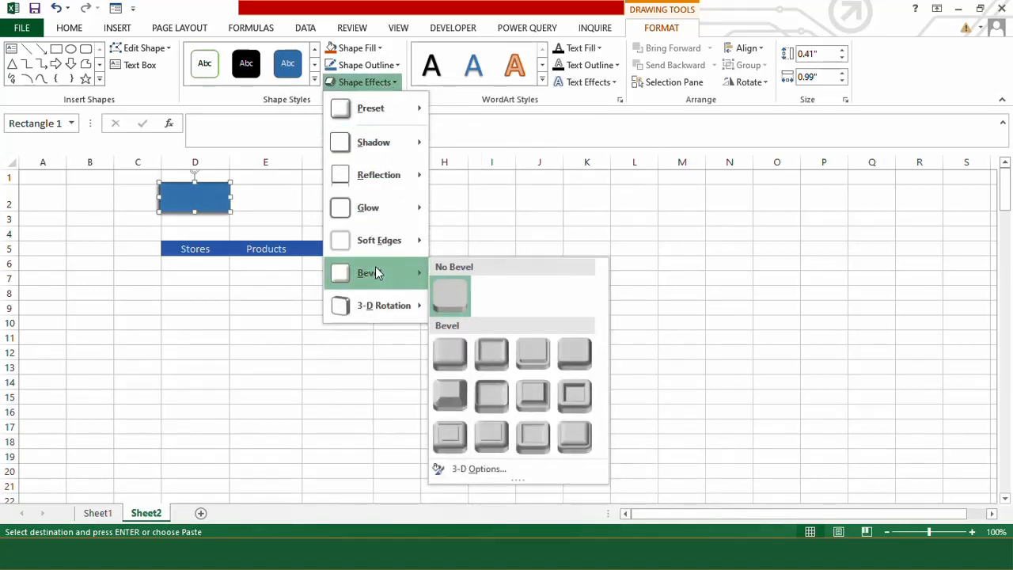
click(461, 355)
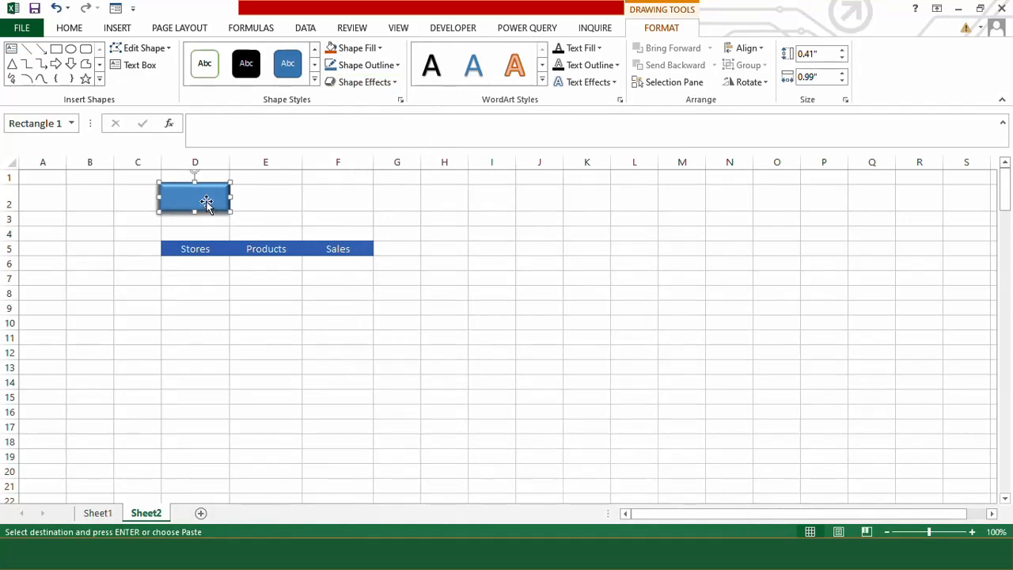
Step: Label the rectangle Search, centre the text vertically and horizontally, and set its font size to 18
text(Search)
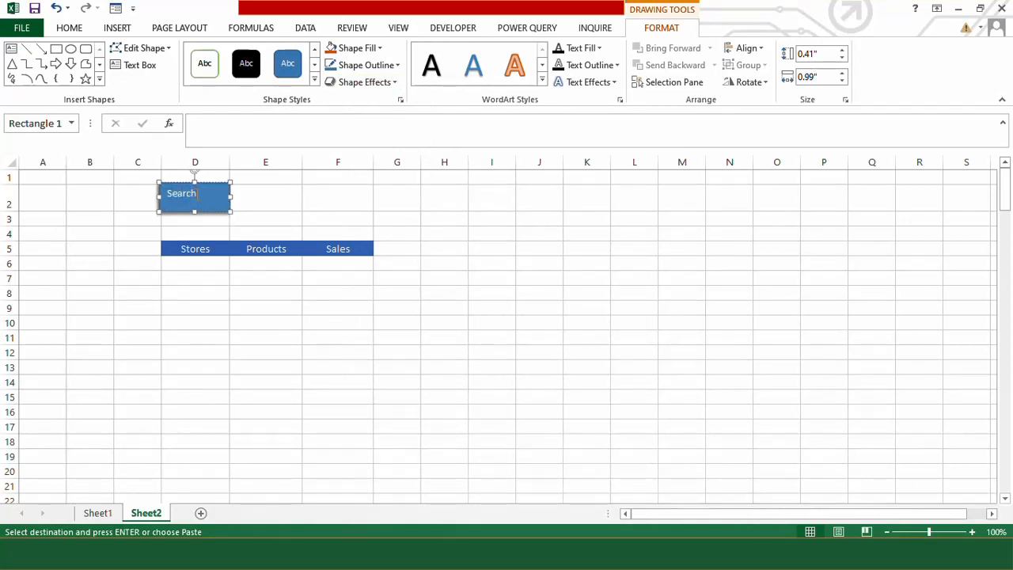
double_click(181, 193)
click(69, 27)
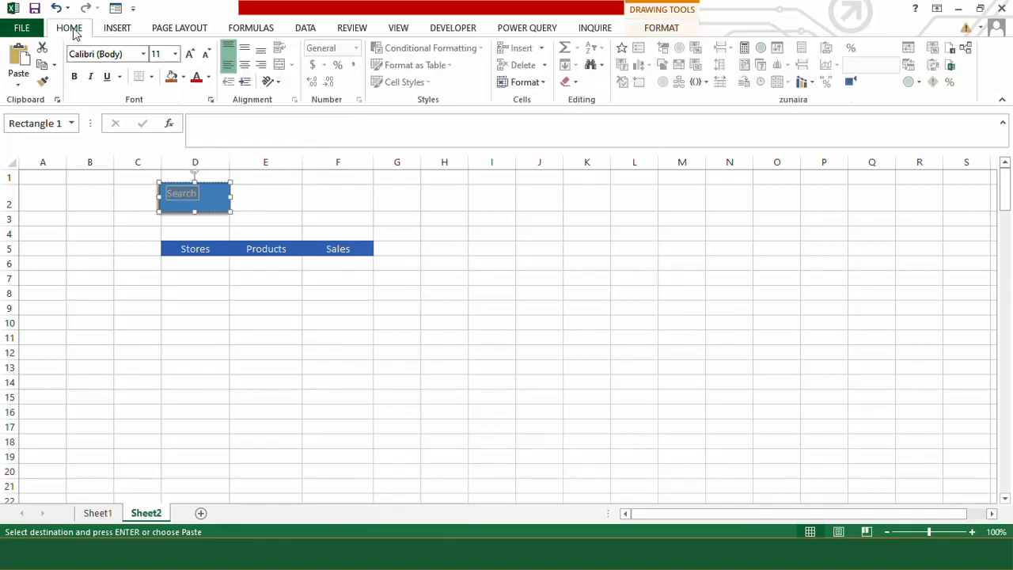
click(245, 48)
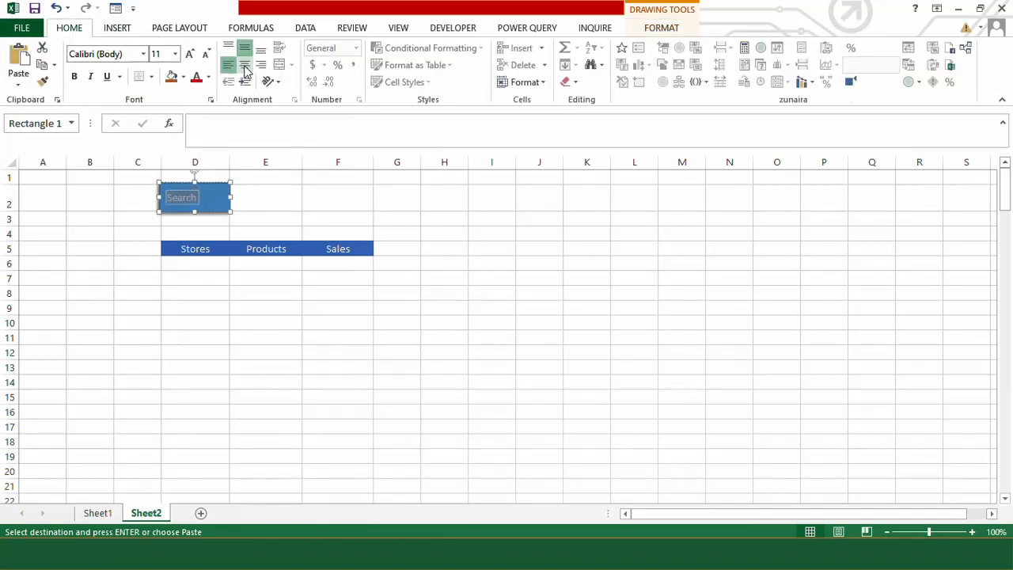
click(245, 67)
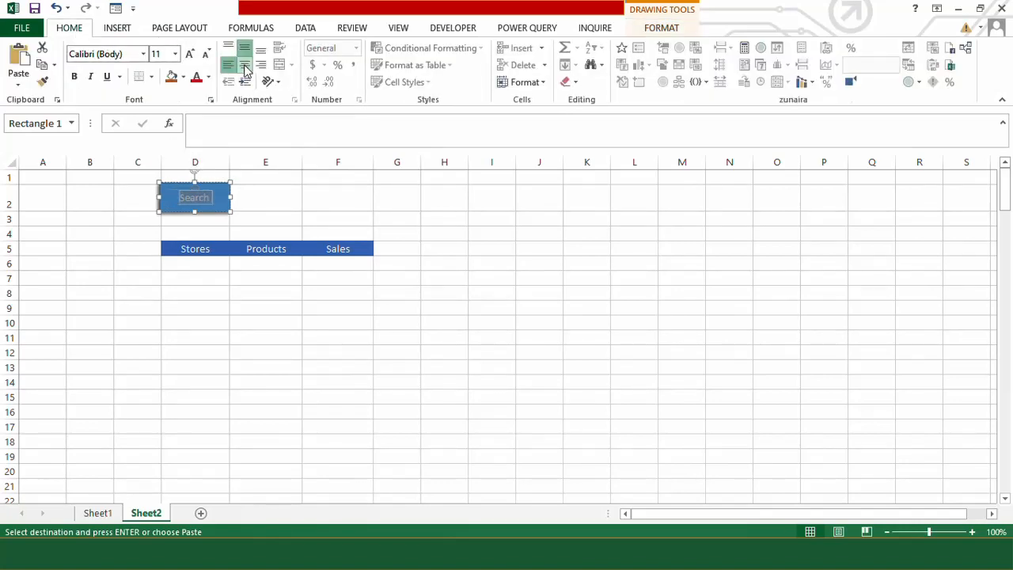
click(177, 53)
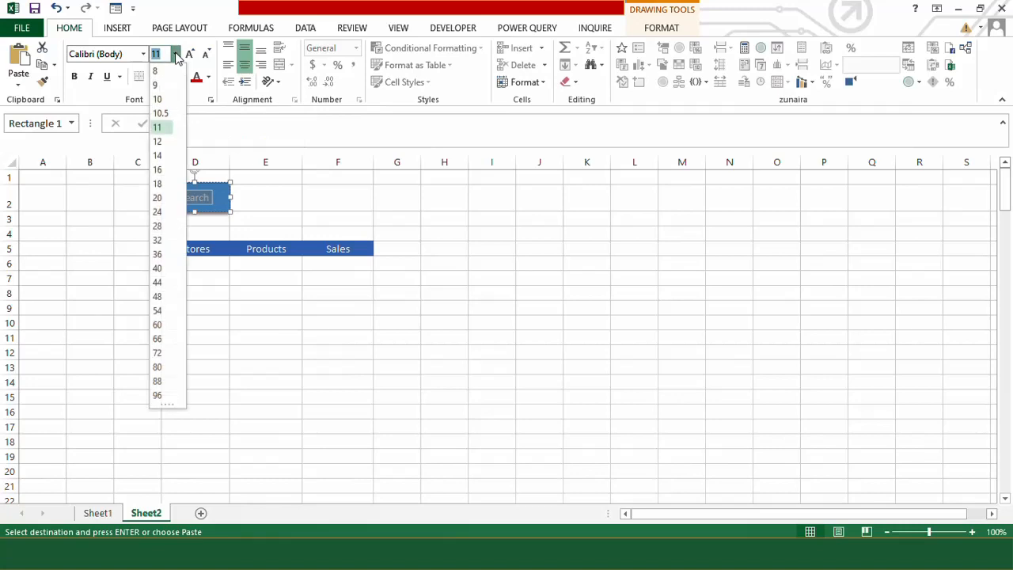
click(161, 185)
click(259, 208)
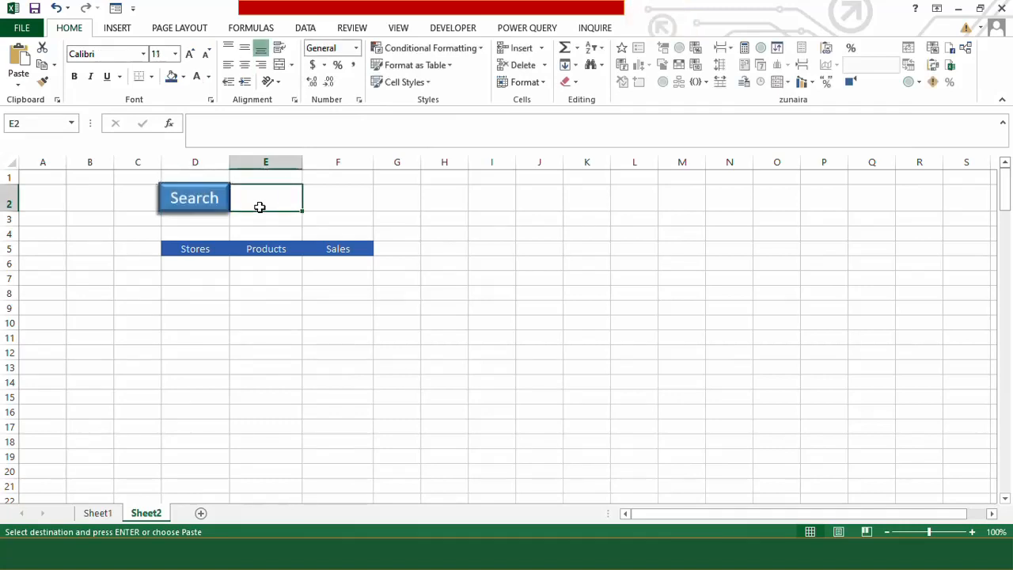
Step: Merge cells E2:F2 beside the Search shape on Sheet2
click(210, 218)
drag(264, 195, 325, 197)
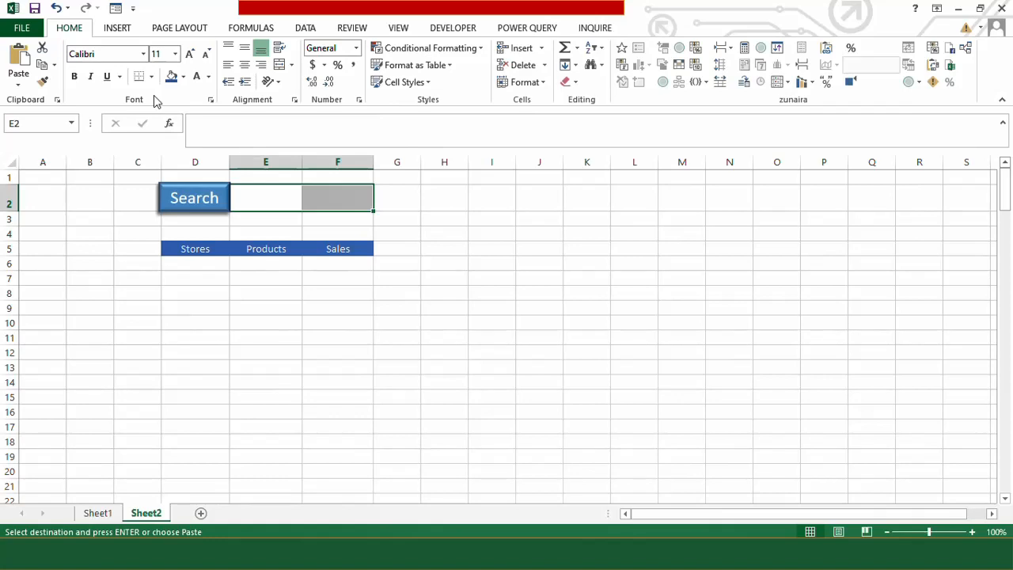
click(290, 67)
click(300, 119)
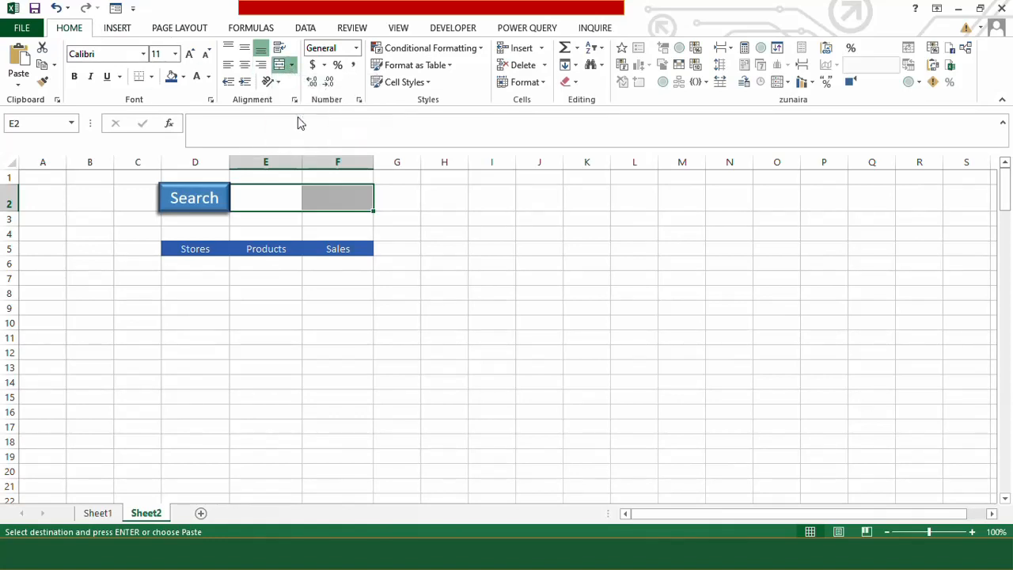
click(283, 227)
Step: Enter the heading helper in cell C5, beside the Stores heading on Sheet2
click(140, 245)
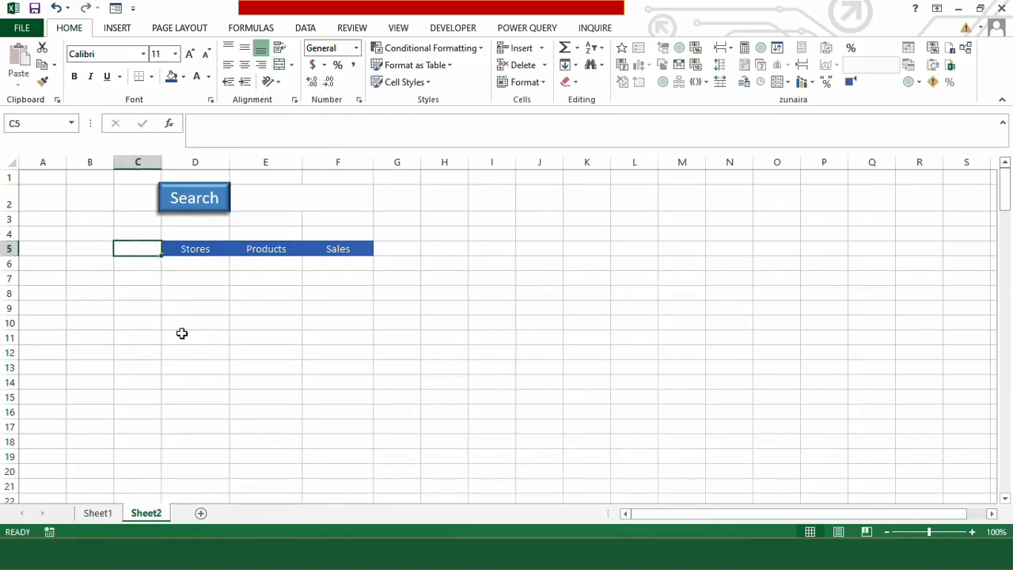
text(helpe)
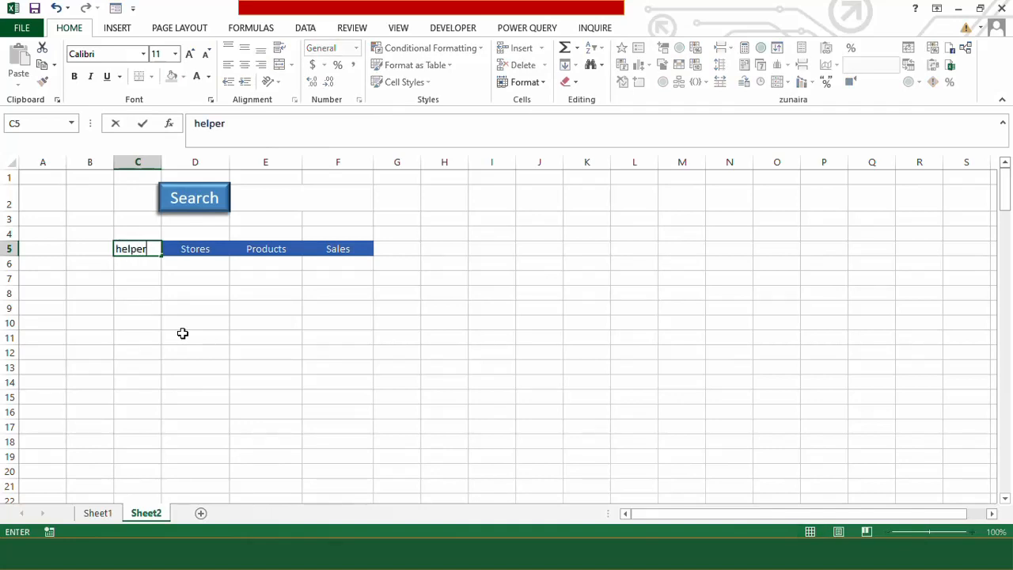
text(r)
click(139, 289)
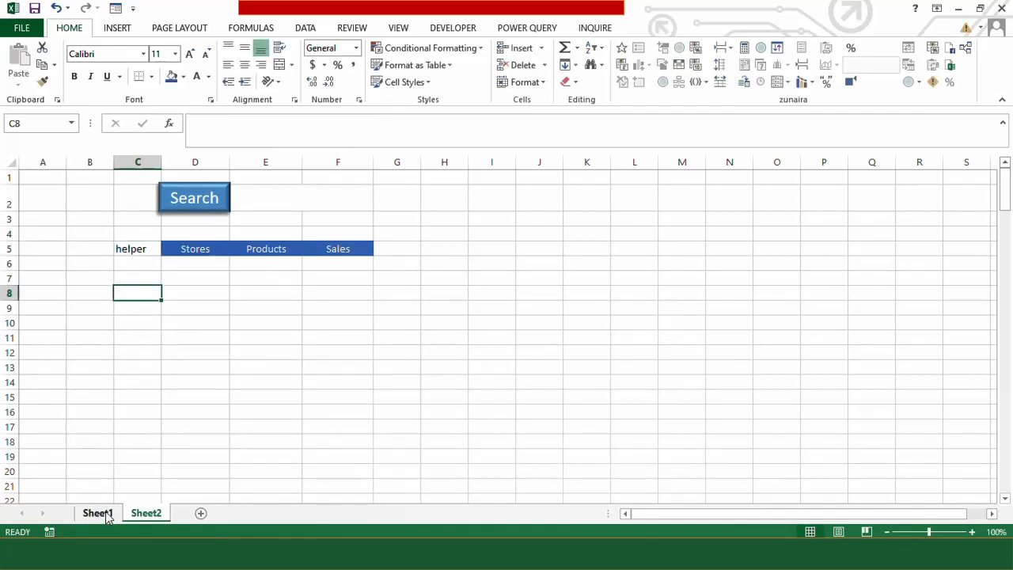
Step: Copy the store name WhimseyWares Emporium from Sheet1 cell D4 into Sheet2 cell G2 and fit column G's width to it
click(105, 513)
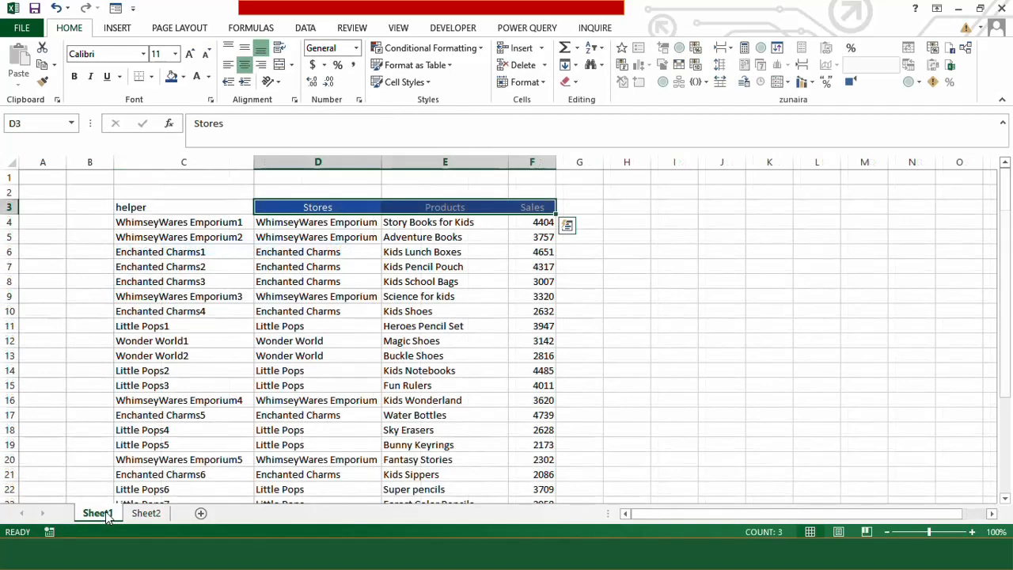
click(348, 223)
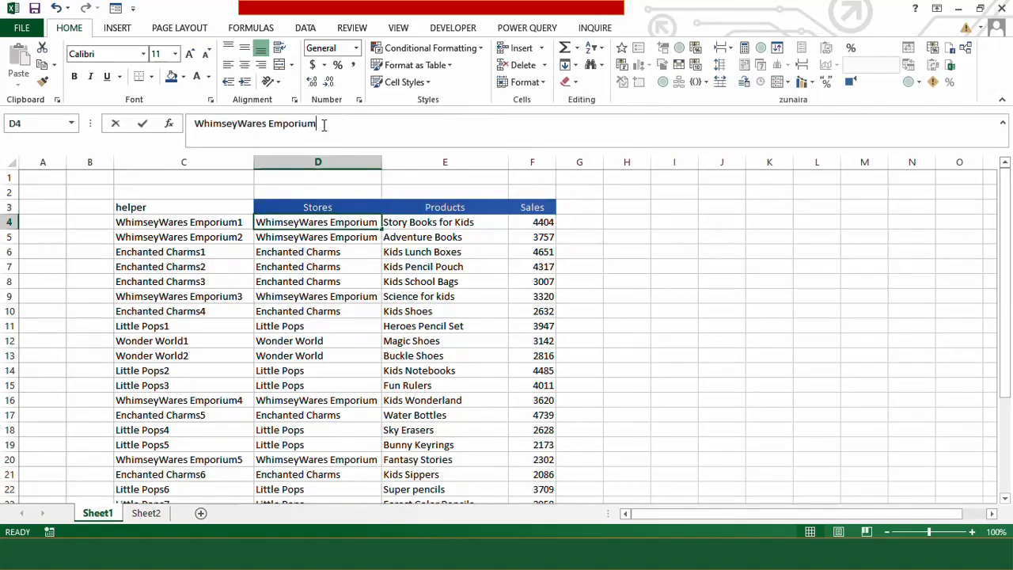
drag(323, 124, 195, 123)
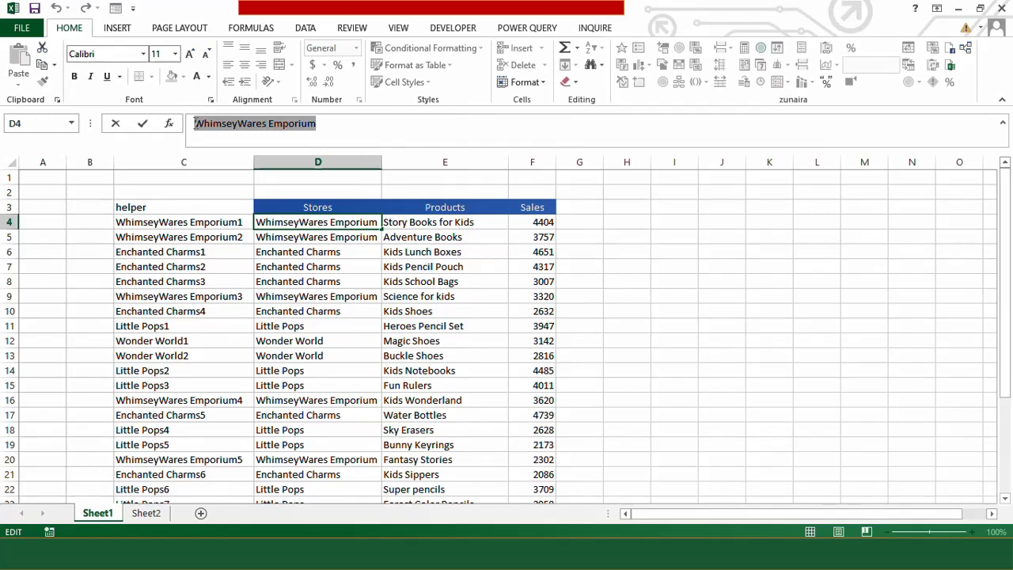
key(ctrl+c)
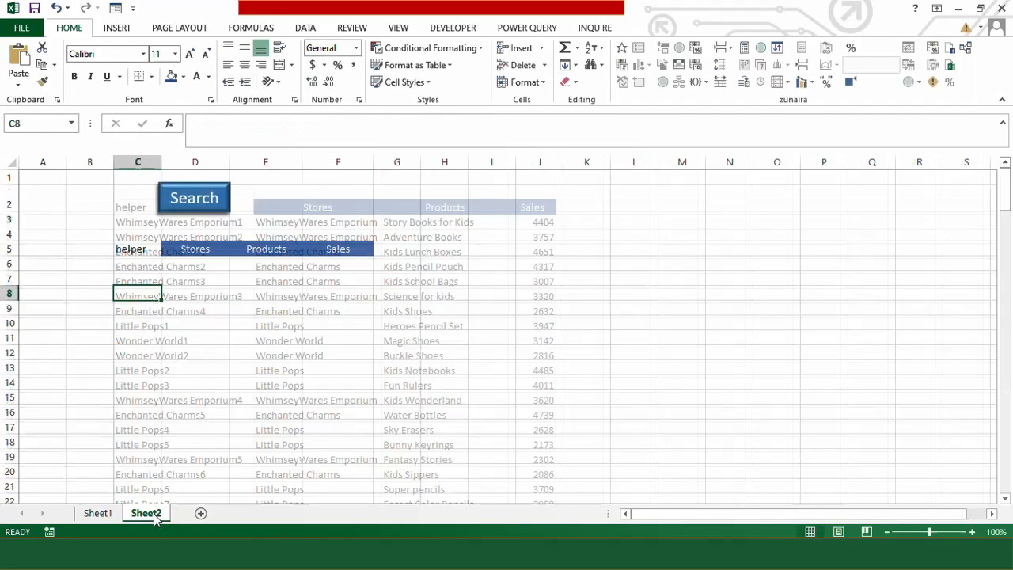
click(145, 513)
click(407, 198)
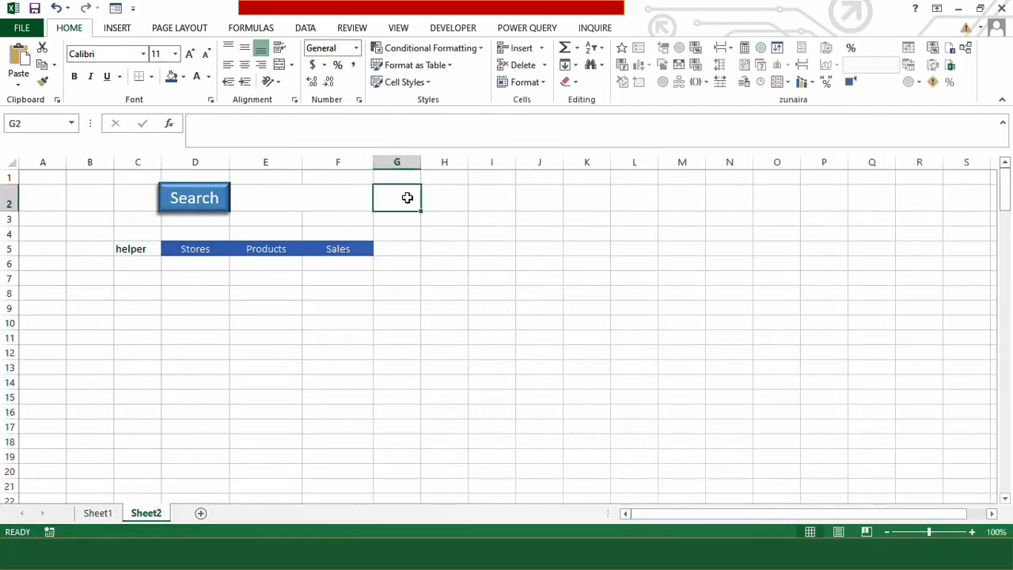
key(ctrl+v)
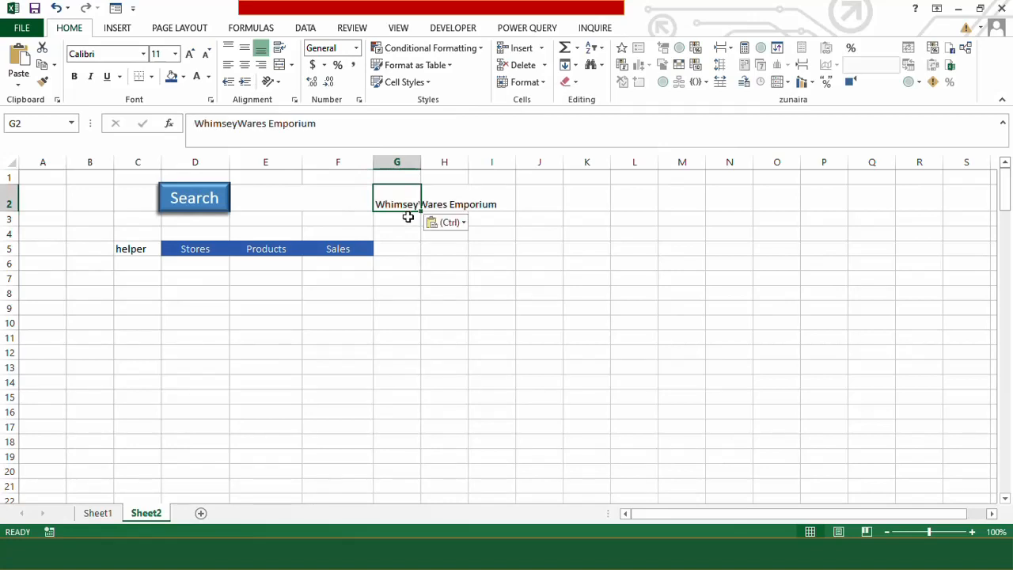
double_click(421, 162)
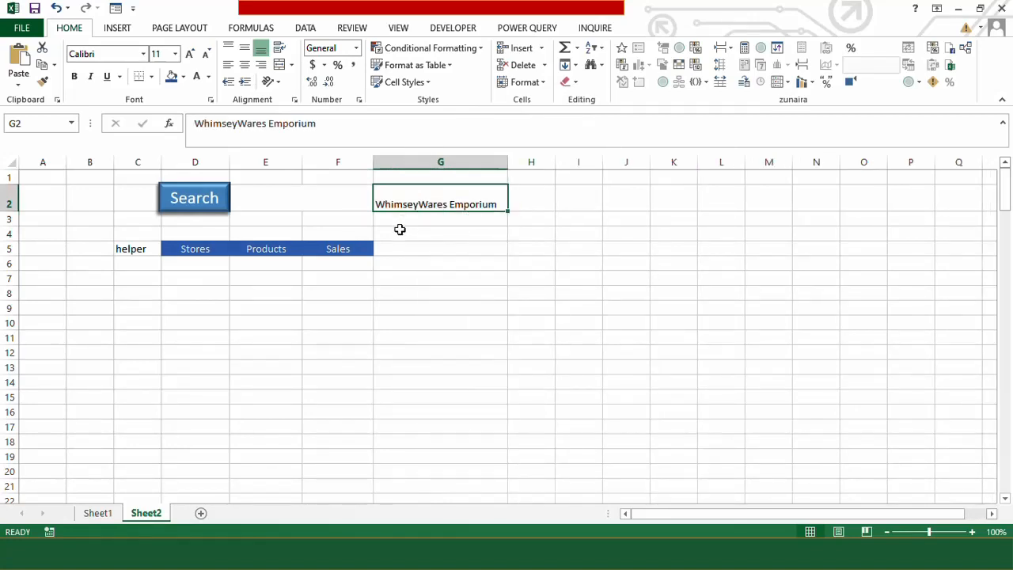
Step: Enter 1 in C6 and fill the helper column down to C218 as a number series
click(139, 262)
text(1)
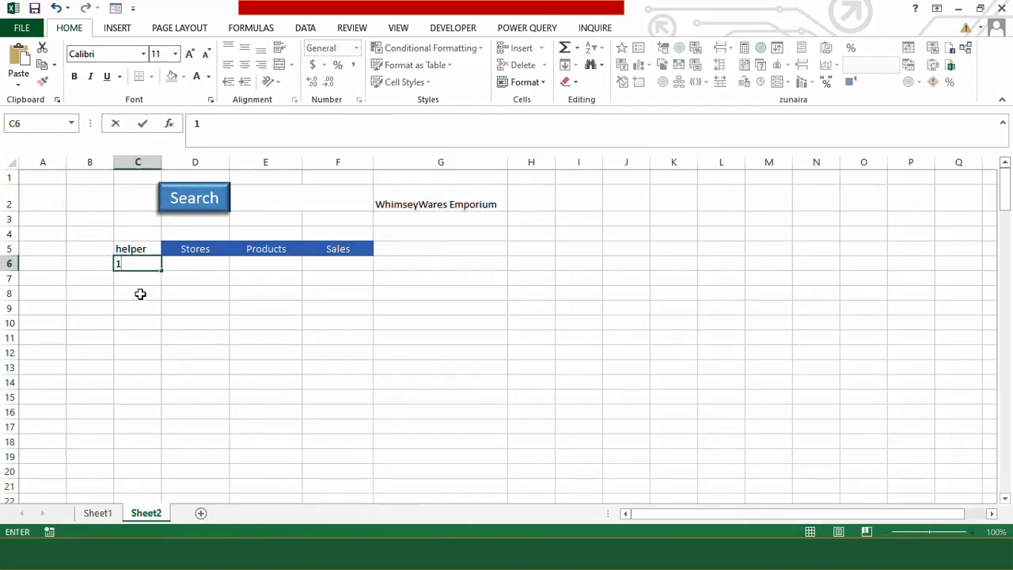
click(140, 321)
click(139, 264)
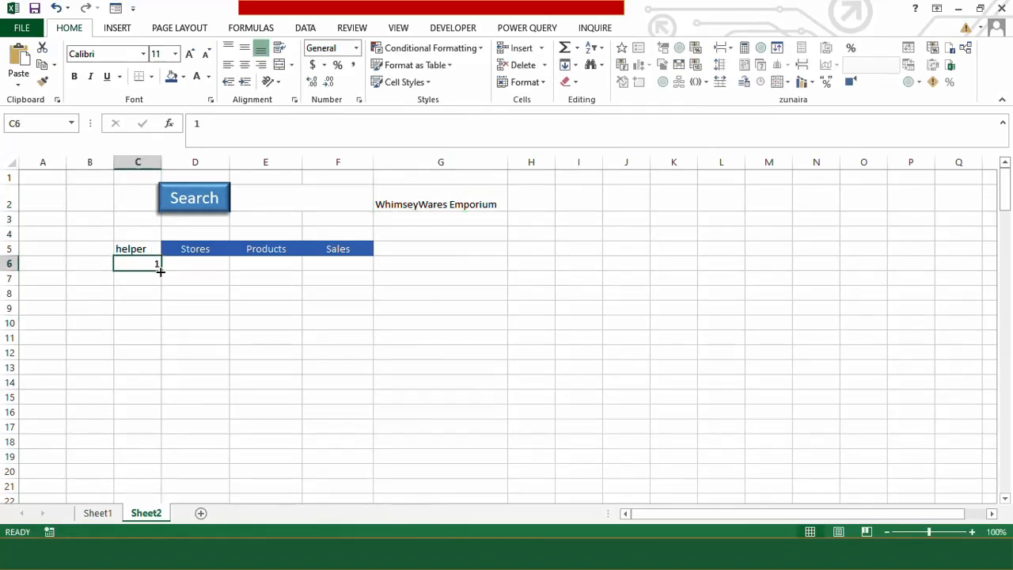
drag(161, 271, 158, 489)
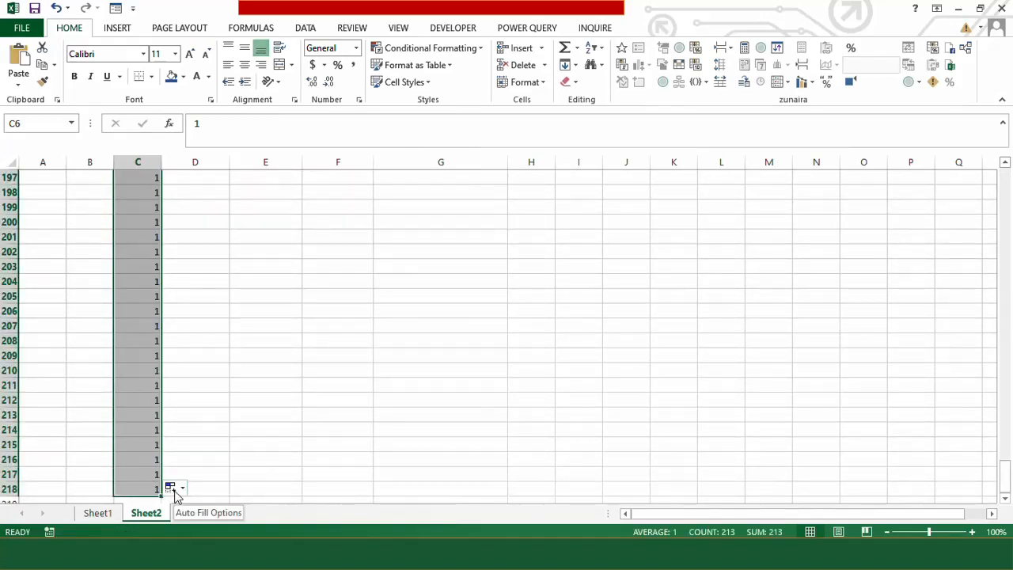
click(172, 489)
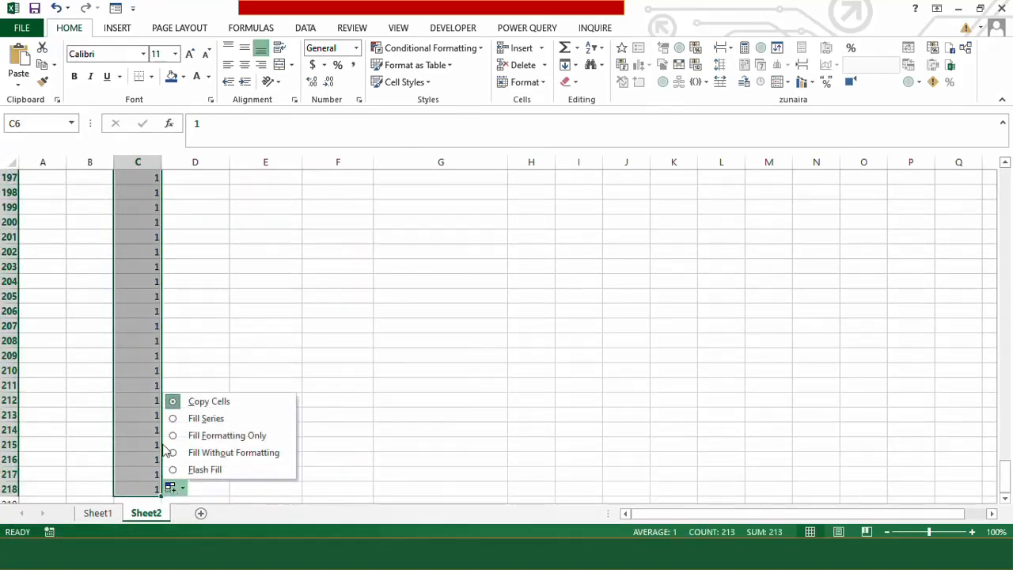
click(171, 419)
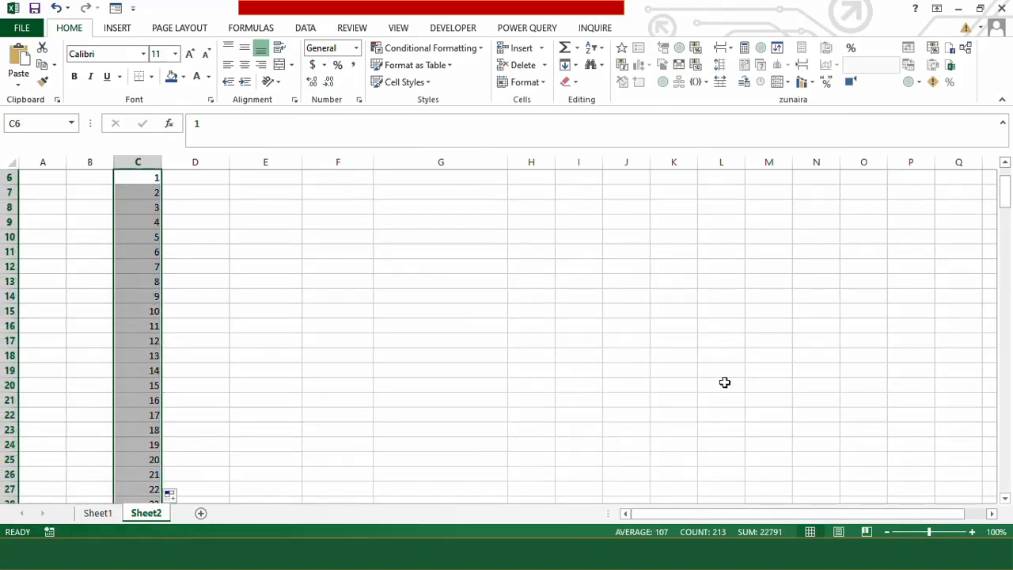
Step: Start a VLOOKUP formula in Sheet2 cell D6 with the lookup value $G$2&$C6
drag(1004, 190, 959, 150)
click(195, 264)
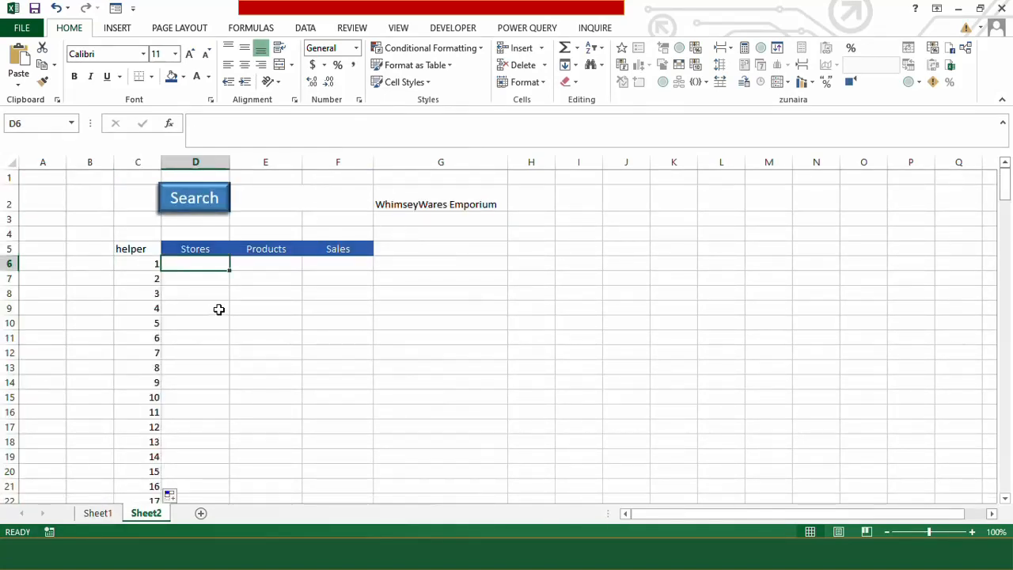
text(=vl)
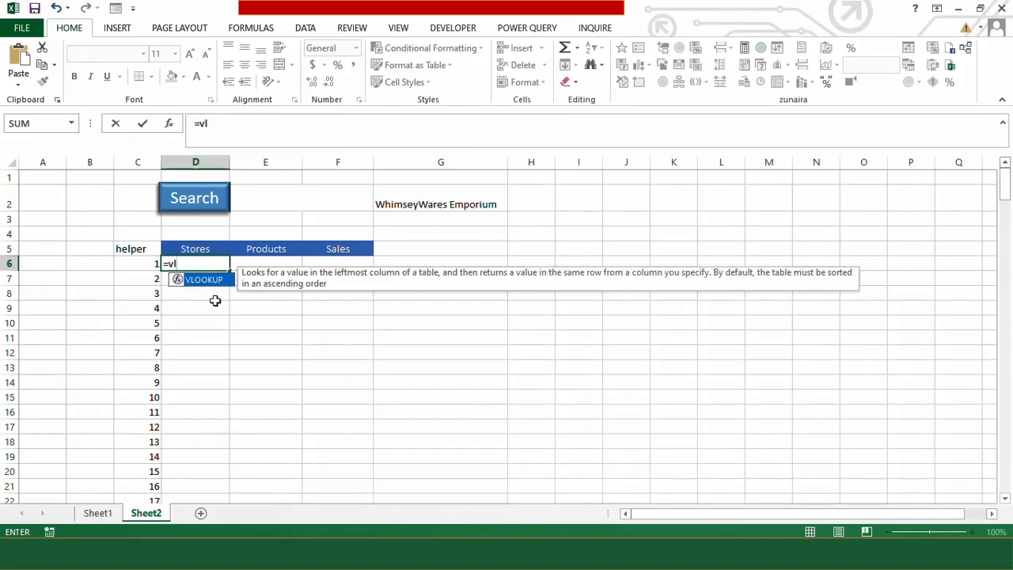
double_click(205, 280)
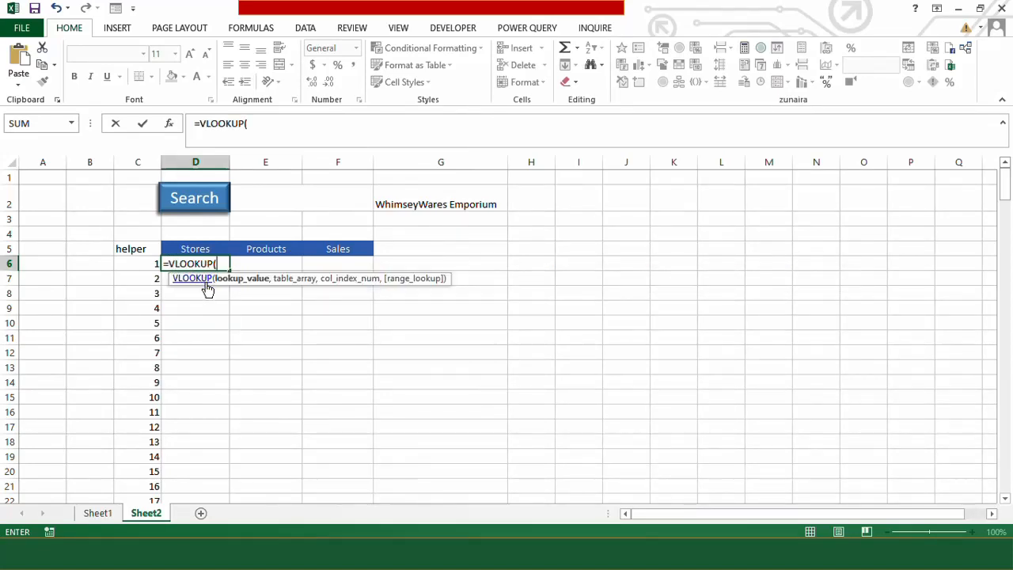
click(425, 206)
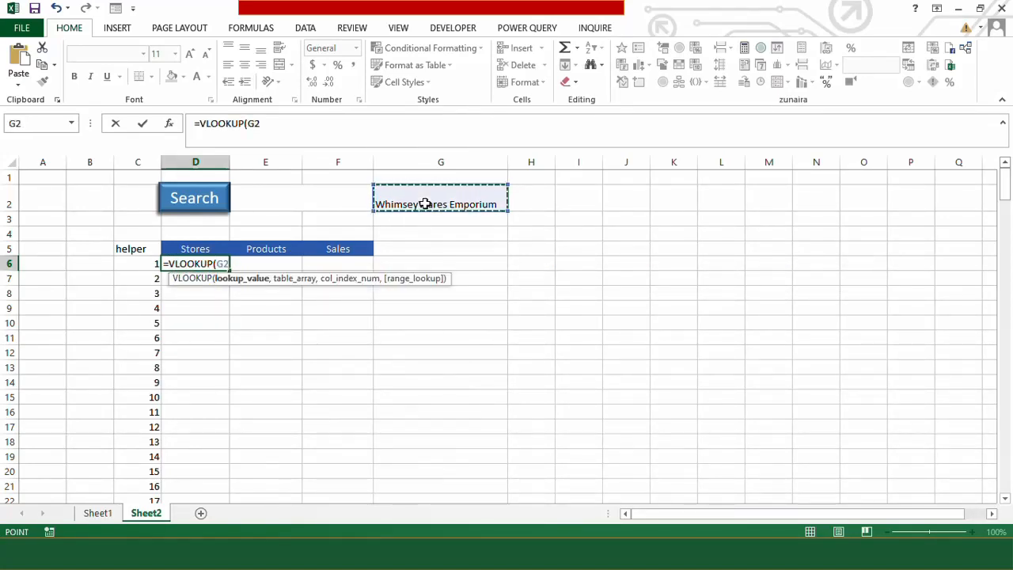
key(F4)
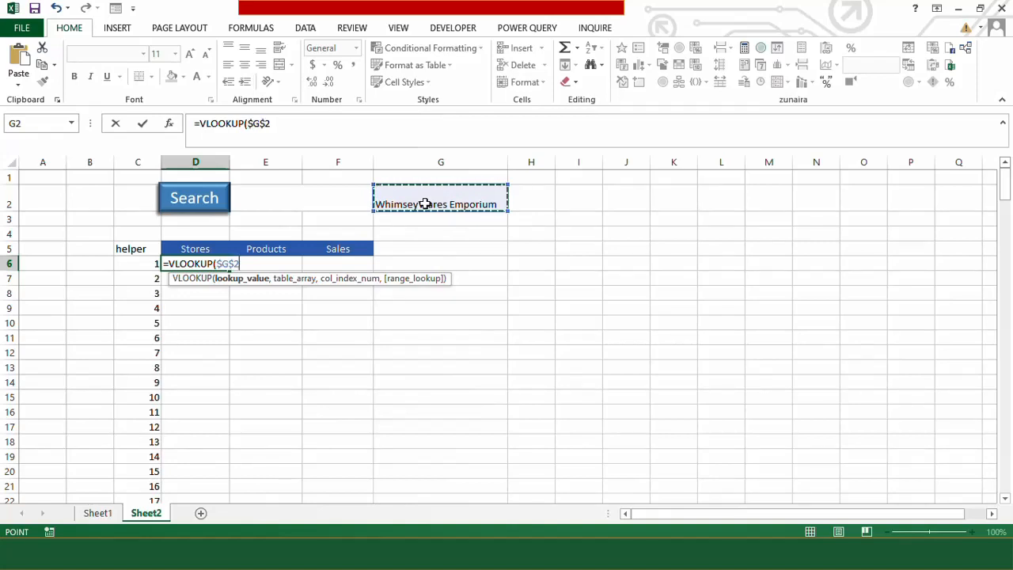
click(305, 125)
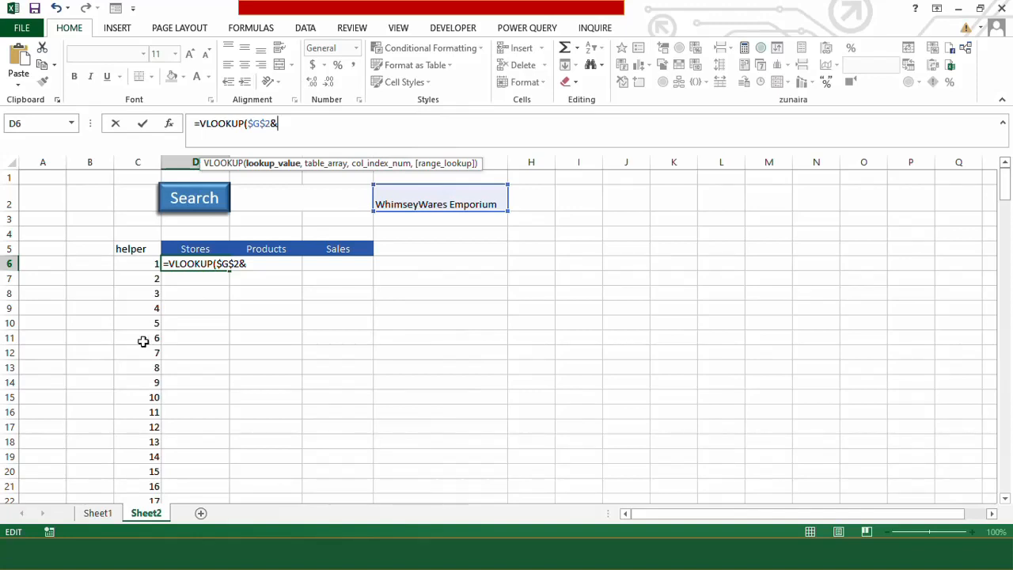
click(140, 266)
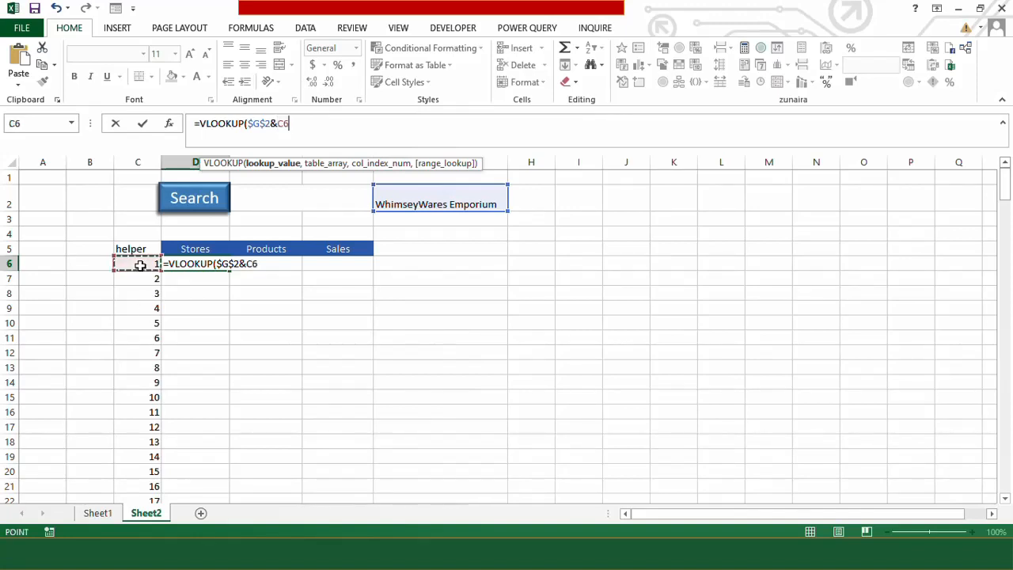
click(279, 124)
text($)
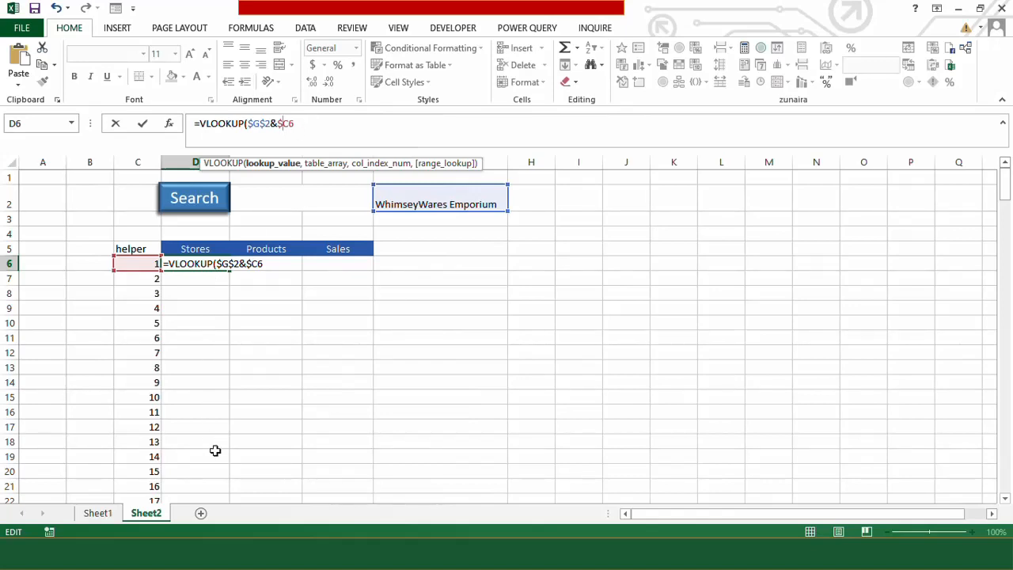
Step: Complete the D6 VLOOKUP with the table array kidstoys, column index 2 and the exact match option FALSE
click(320, 123)
text(,)
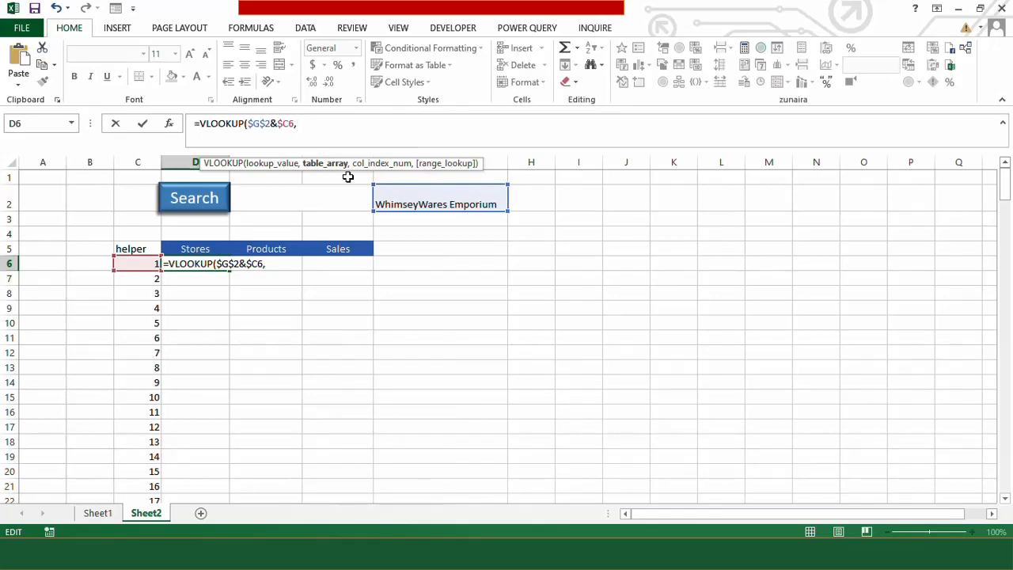
text(kid)
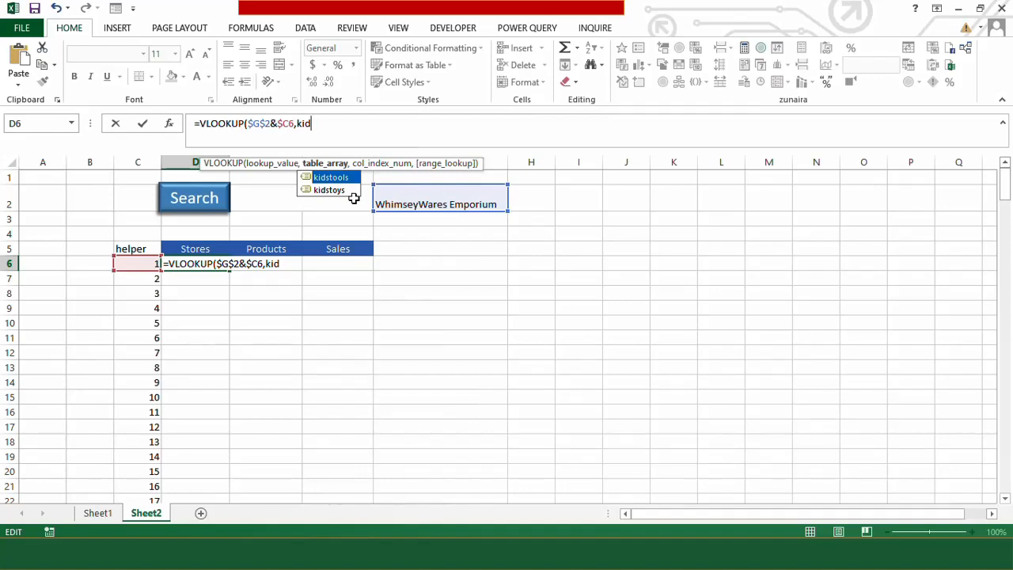
click(348, 197)
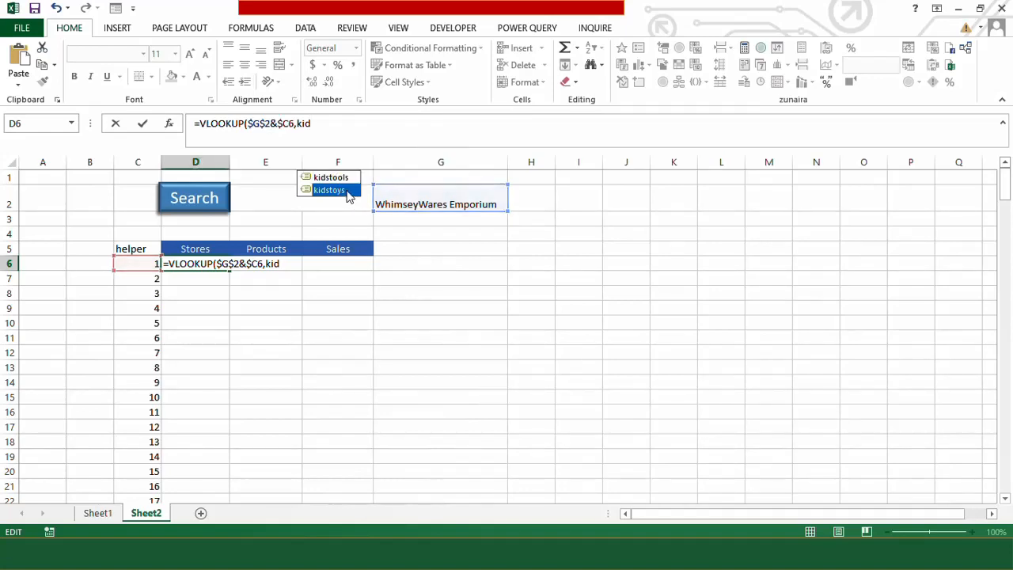
double_click(348, 196)
text(,2)
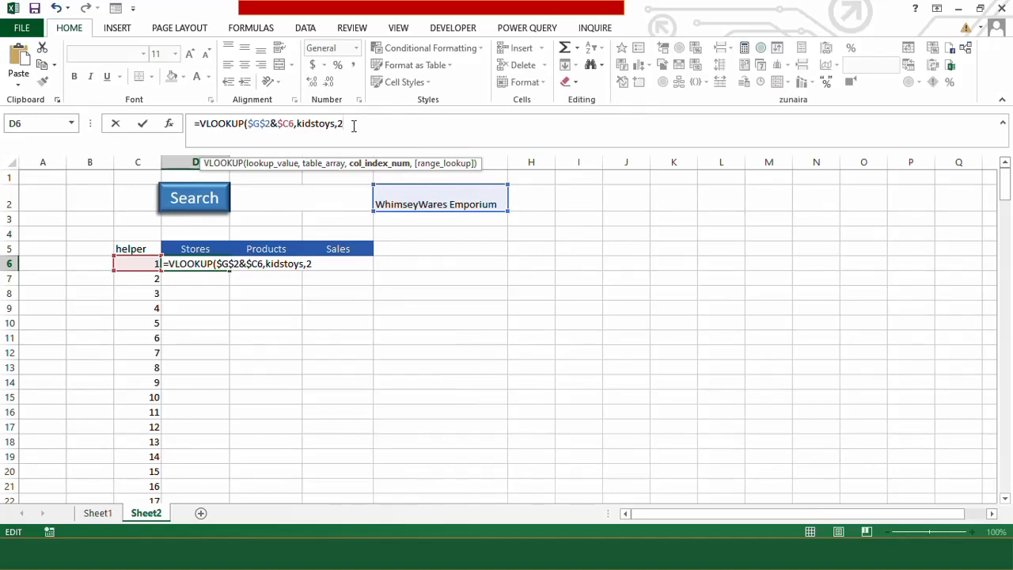
text(,)
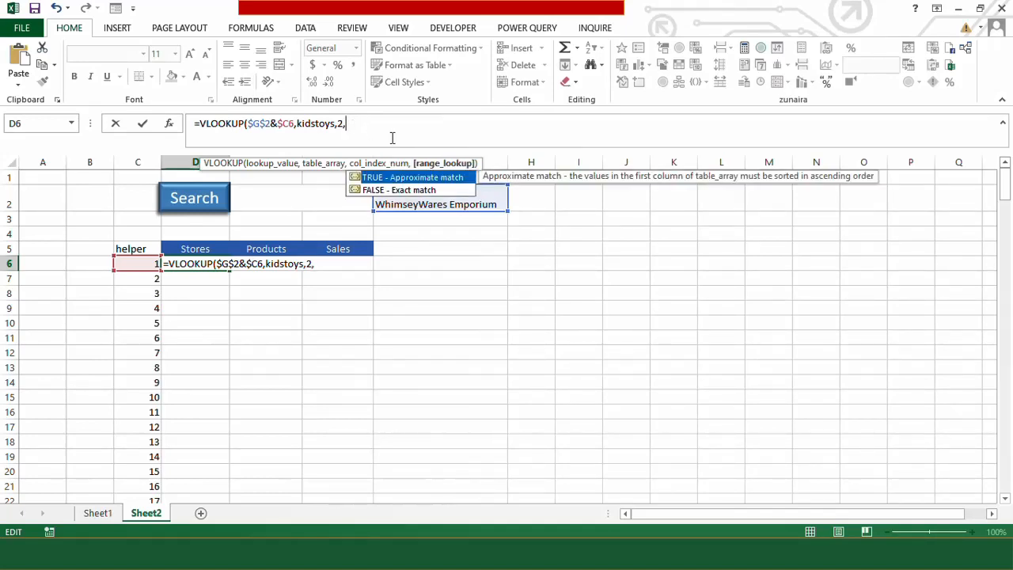
key(Down)
key(Tab)
text())
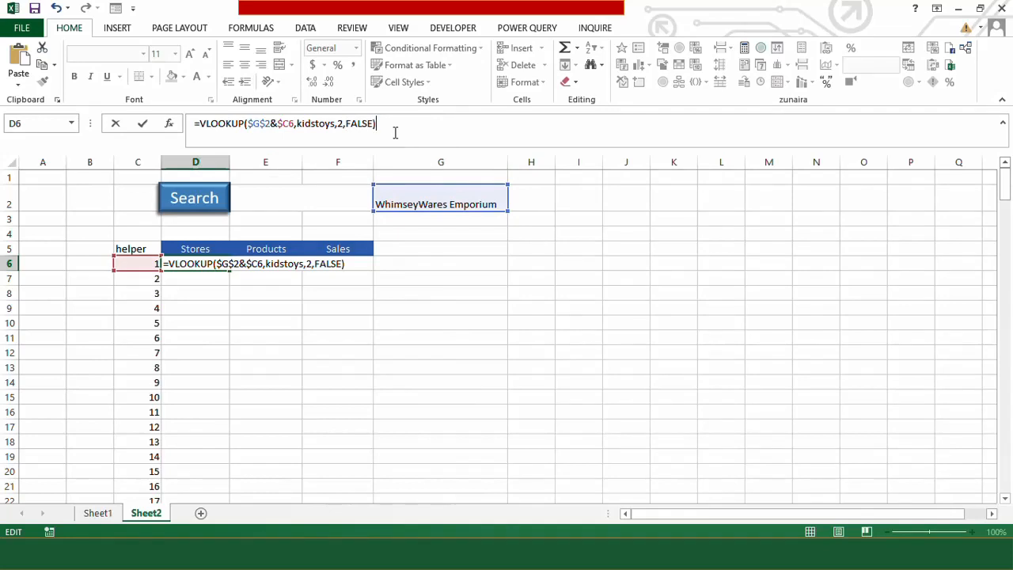
key(Return)
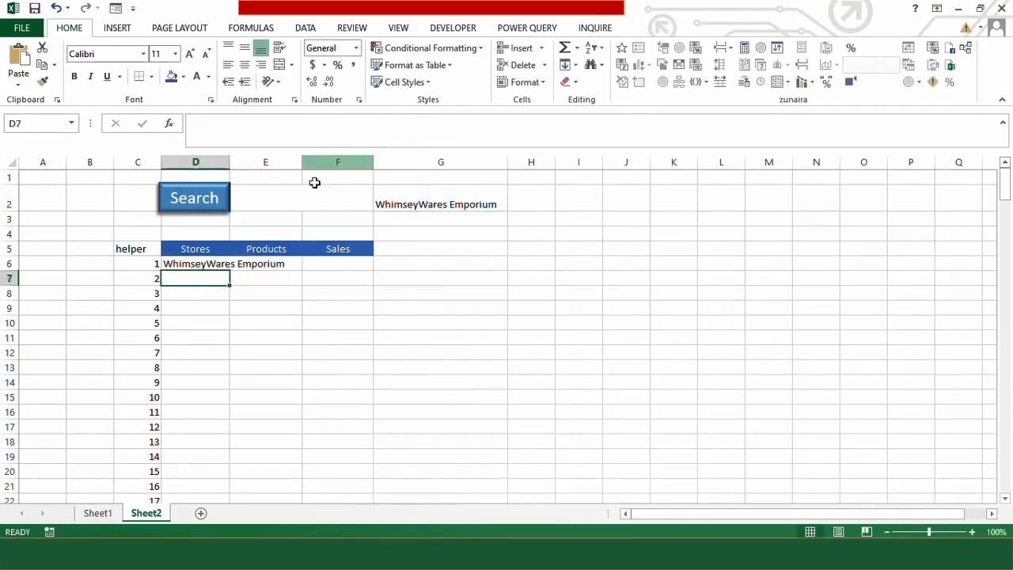
Step: Try copying the D6 lookup formula across the Products and Sales columns to F6
click(205, 264)
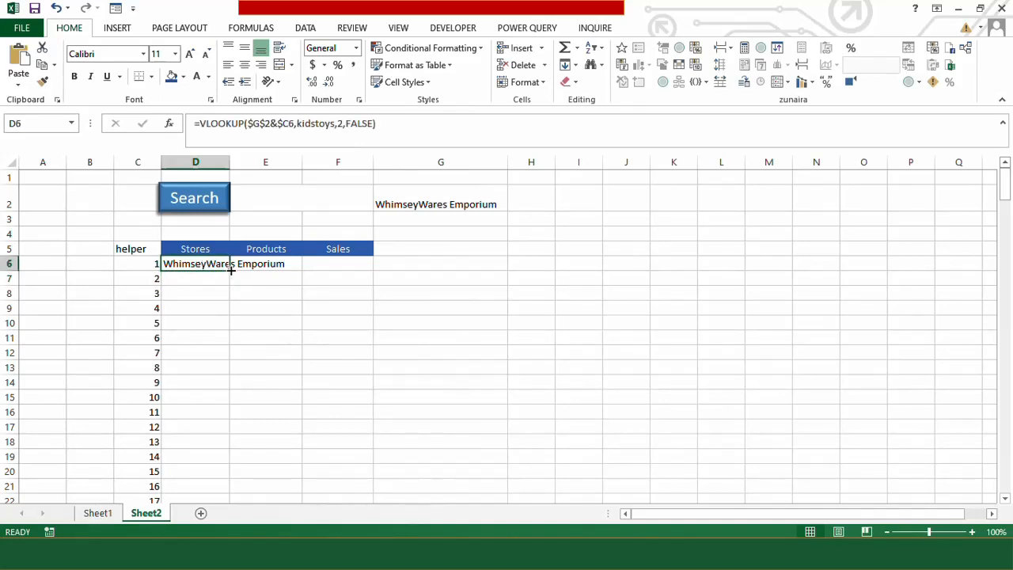
drag(230, 270, 357, 263)
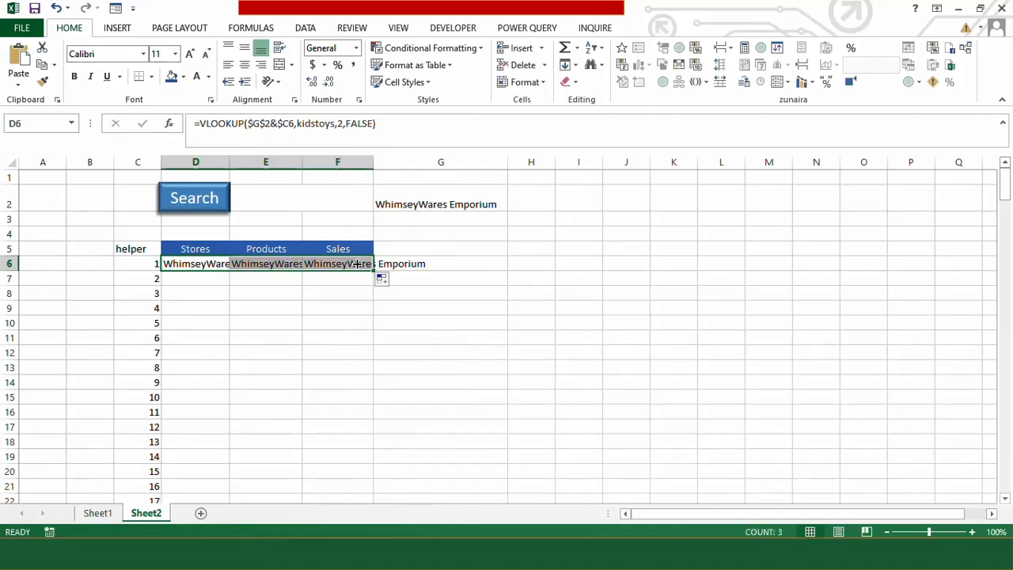
click(265, 292)
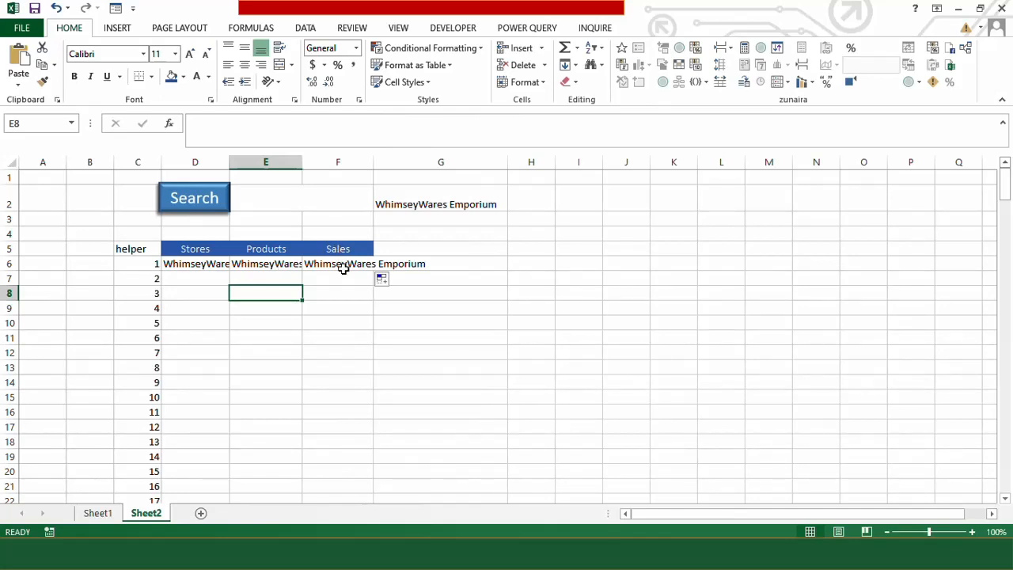
Step: Replace the fixed column index in the D6 VLOOKUP with COLUMNS($C$4:D4)
click(213, 264)
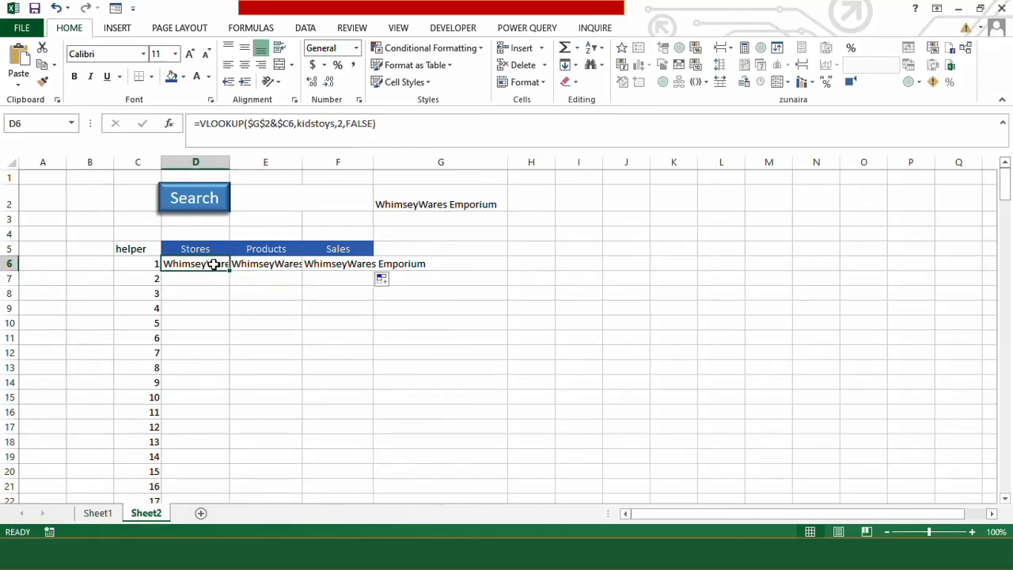
click(342, 122)
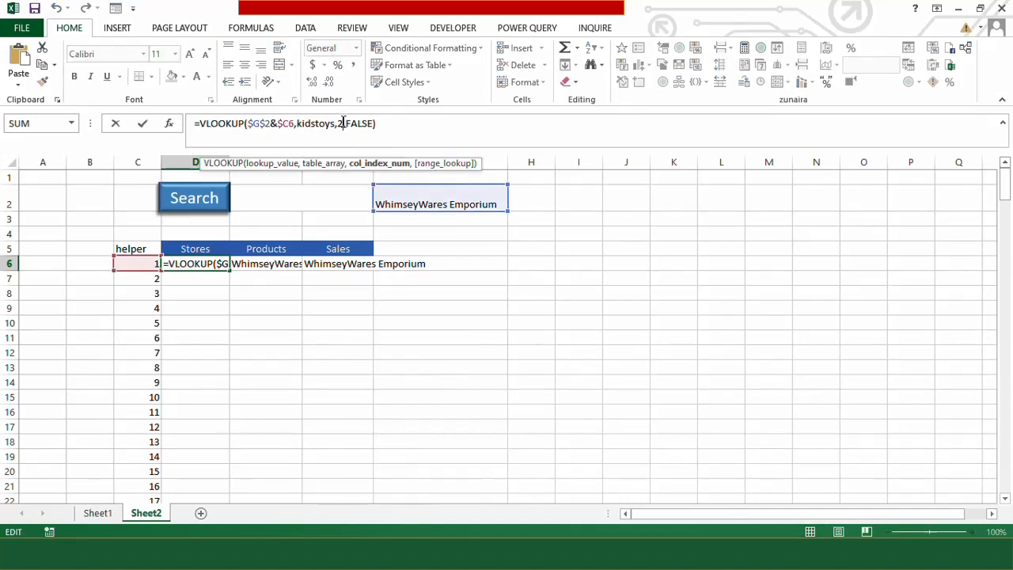
key(BackSpace)
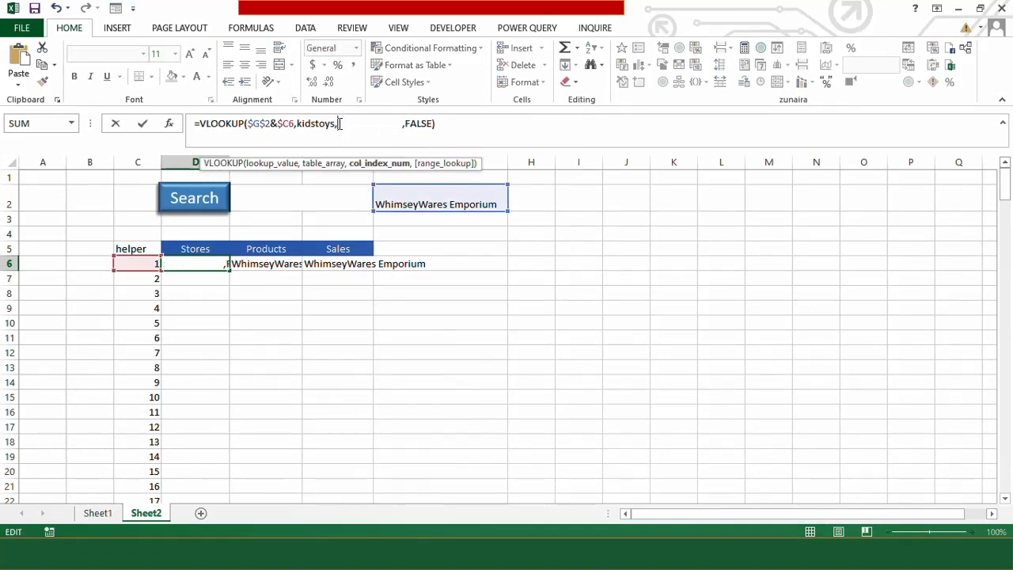
text(column)
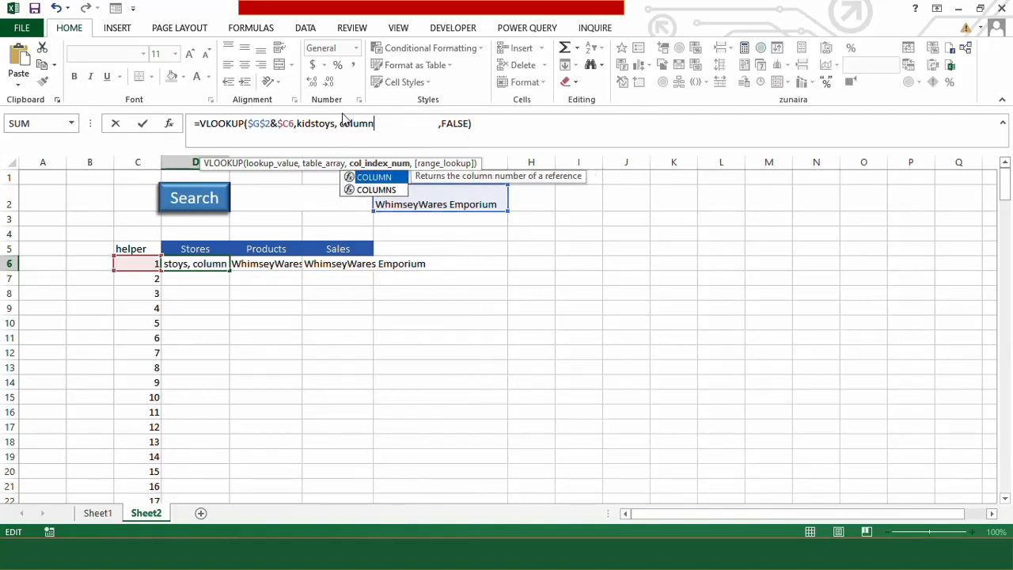
double_click(384, 190)
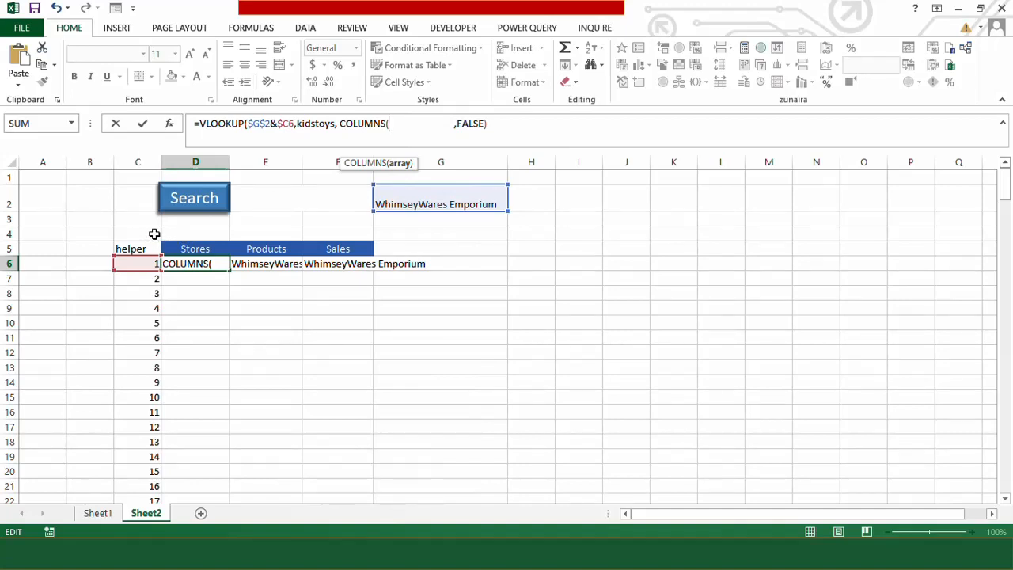
click(152, 234)
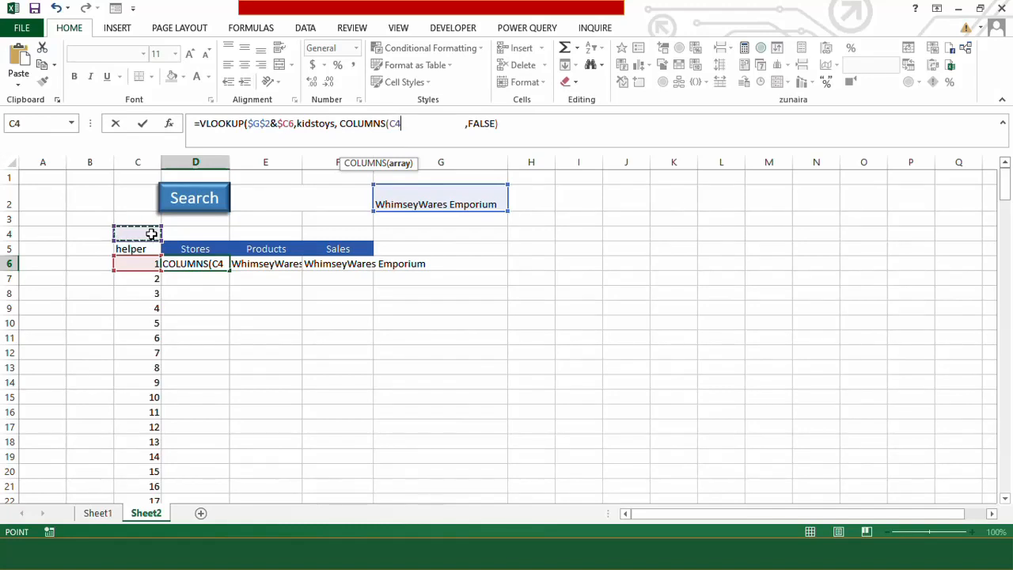
key(F4)
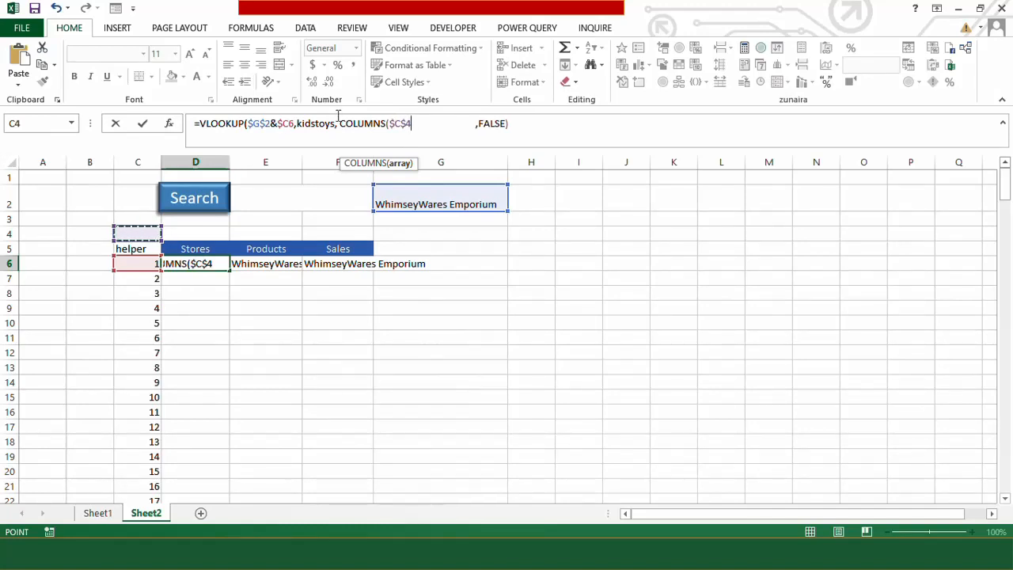
click(413, 123)
text(:)
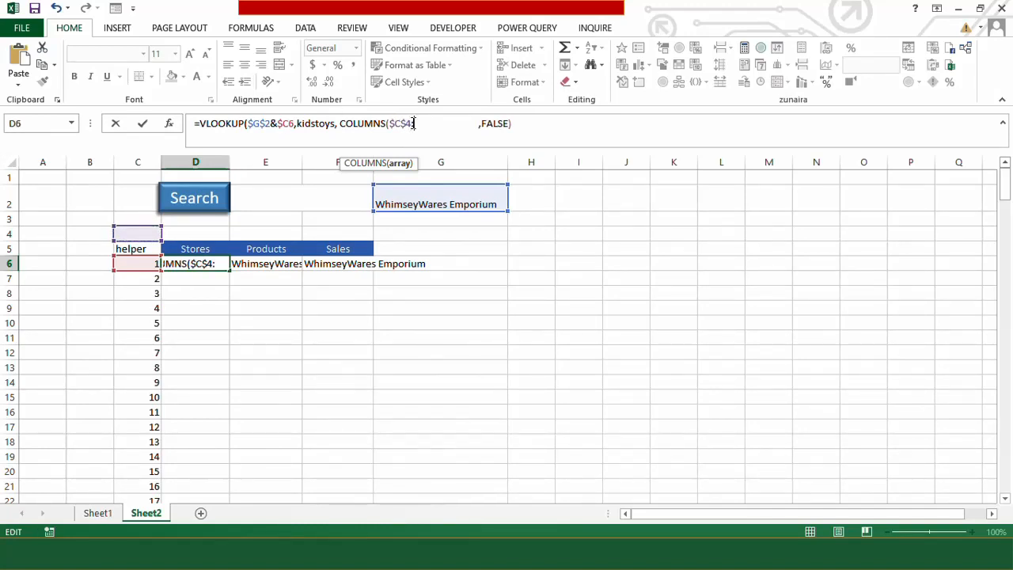
click(192, 231)
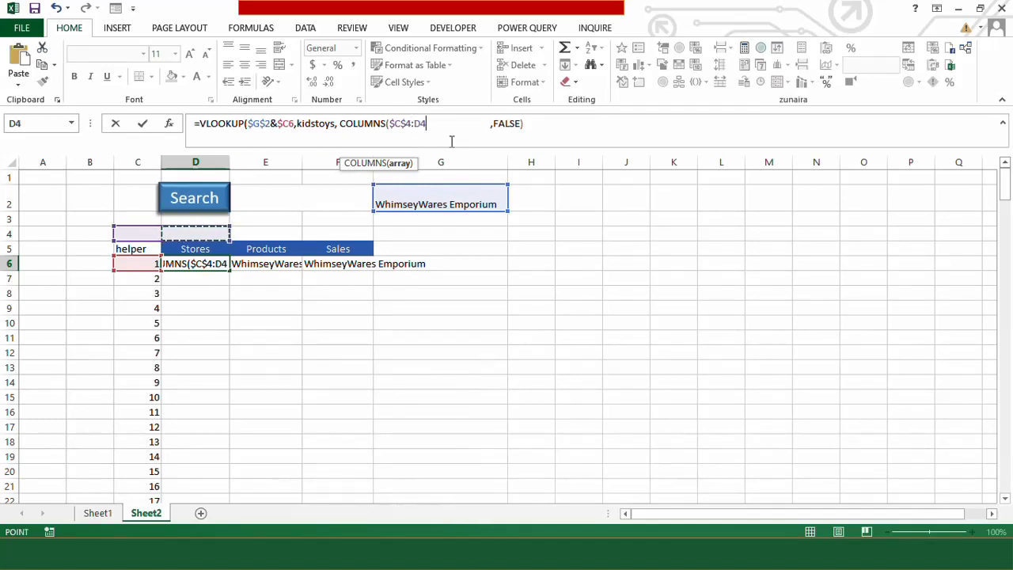
text())
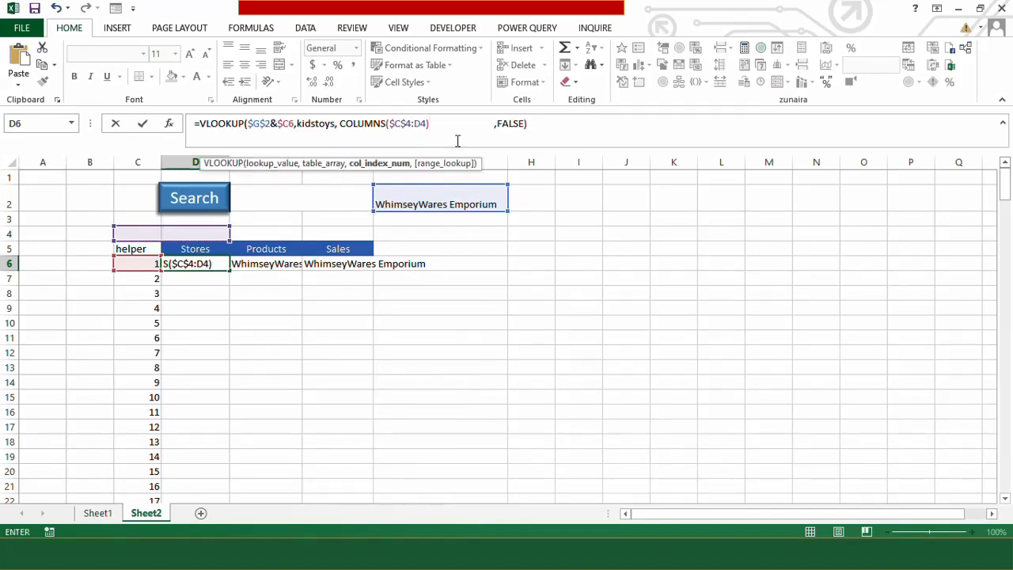
Step: Remove the surplus spaces before the FALSE argument in the D6 formula and commit it
key(Delete)
key(Delete)
key(Delete)
key(Delete)
key(Delete)
key(Delete)
key(Delete)
key(Delete)
key(Delete)
key(Delete)
key(Delete)
key(Delete)
key(Delete)
key(Delete)
key(Delete)
key(Delete)
key(Delete)
key(Delete)
key(Delete)
key(Delete)
key(Delete)
key(Delete)
key(Delete)
click(477, 127)
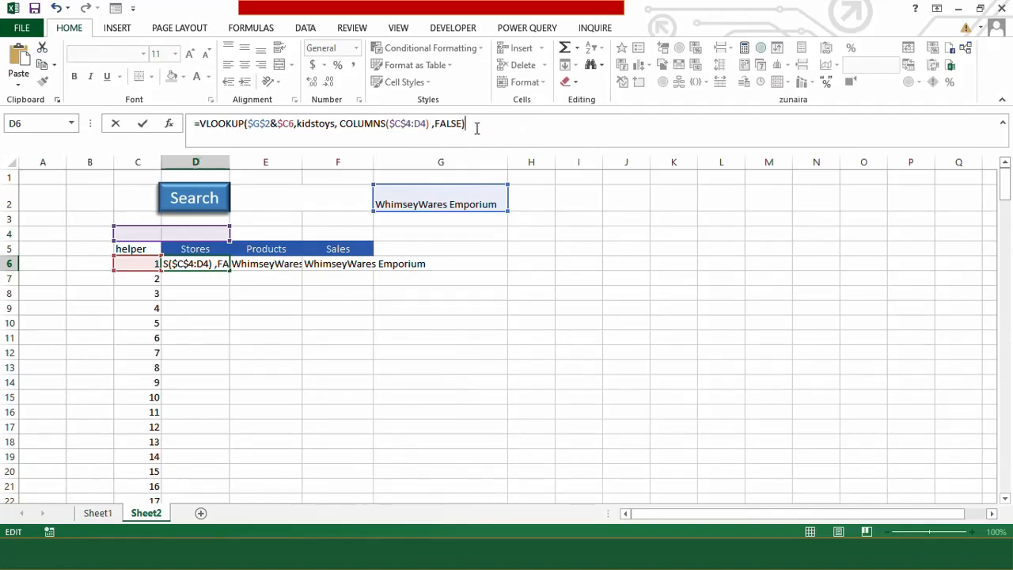
key(Return)
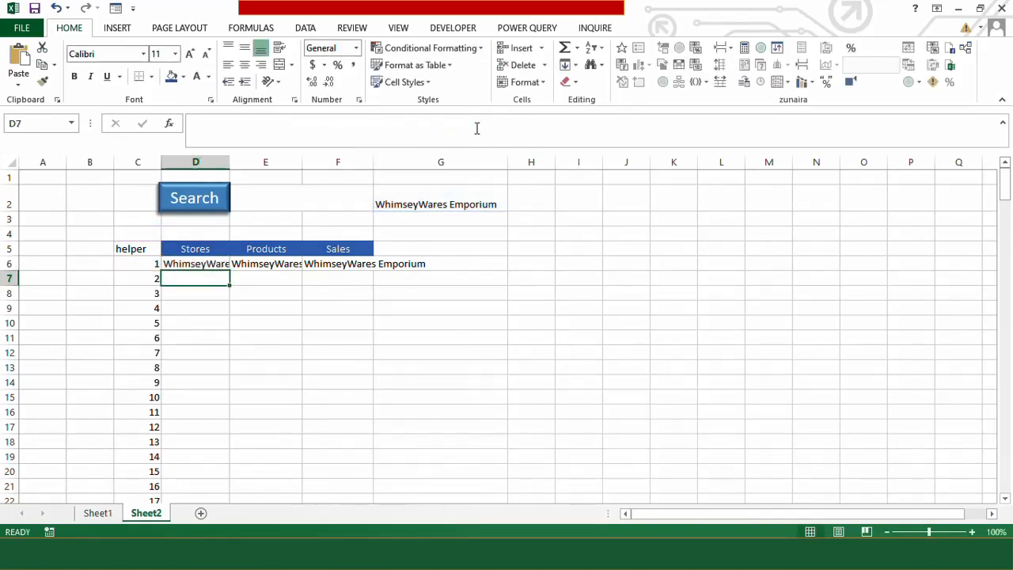
Step: Fill the D6 formula across to F6 and fit the Products column's width to its contents
click(218, 262)
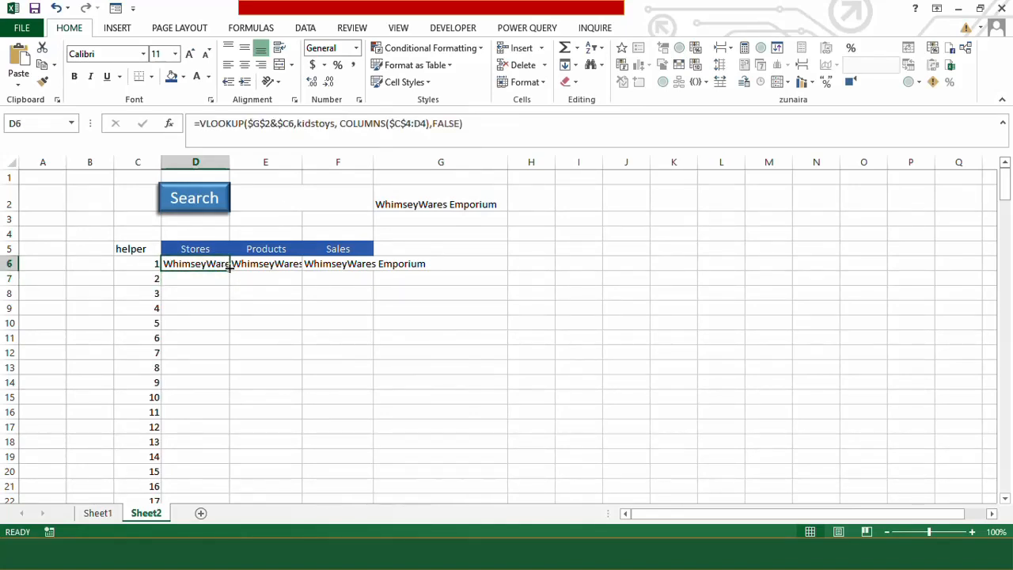
drag(230, 270, 370, 268)
click(284, 292)
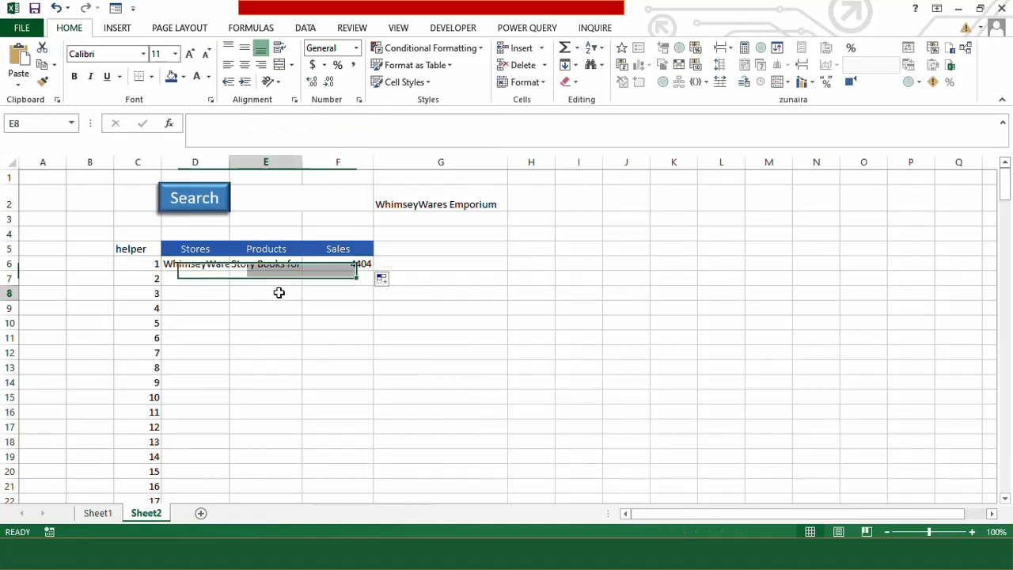
drag(303, 162, 303, 161)
double_click(304, 162)
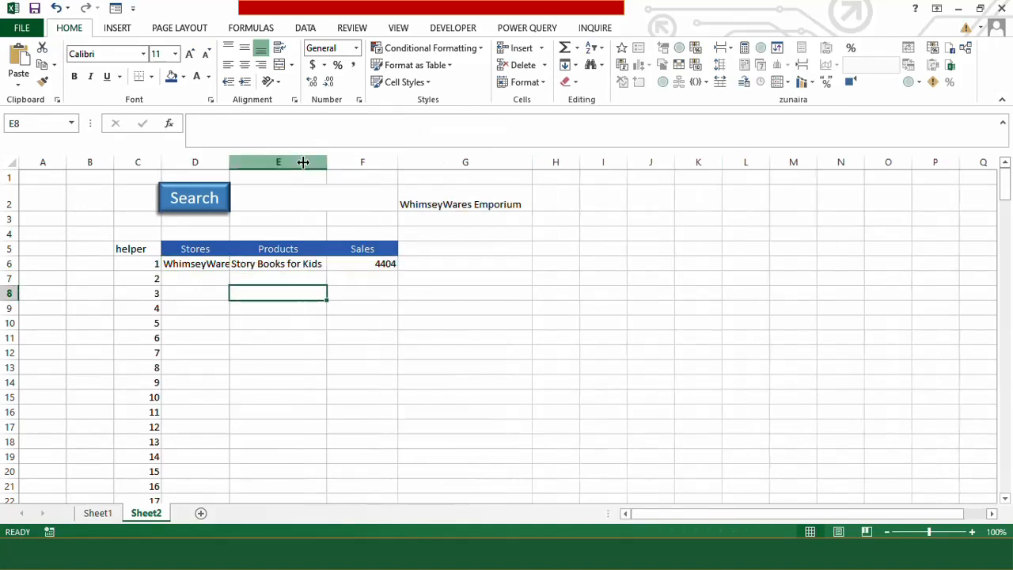
Step: Fill the lookup formulas in D6:F6 down to row 21
click(278, 276)
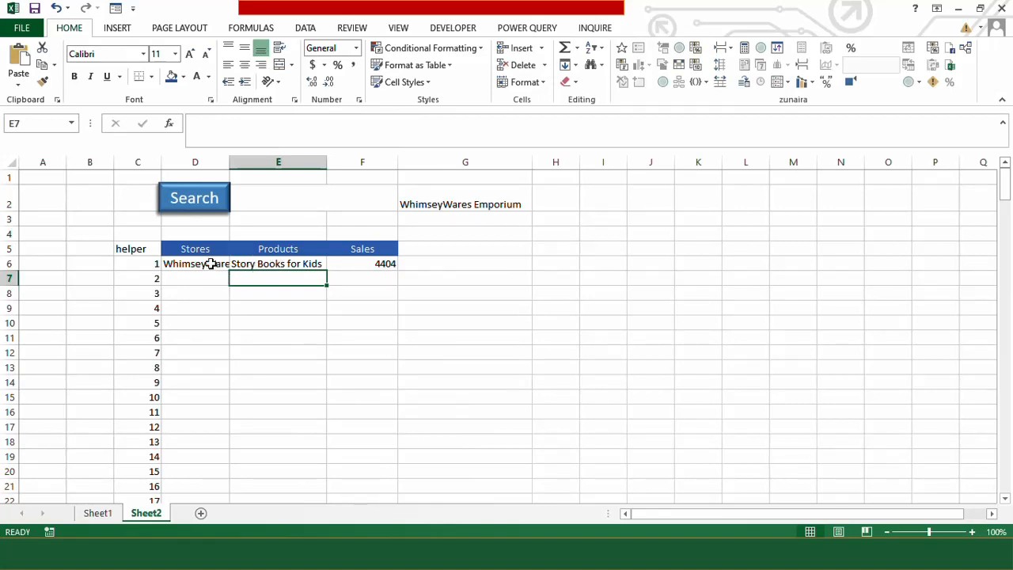
drag(211, 263, 391, 496)
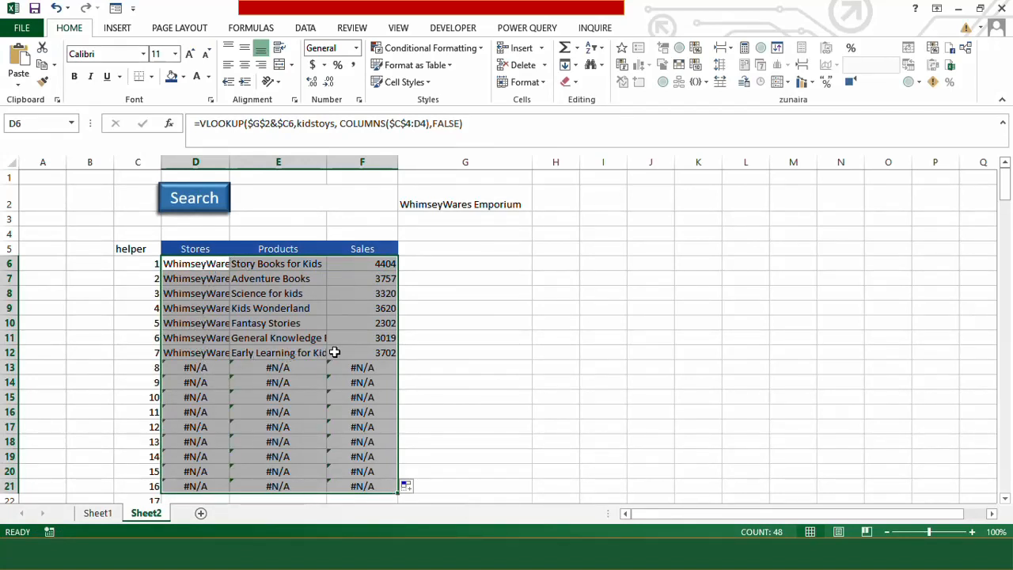
drag(1005, 189, 1007, 212)
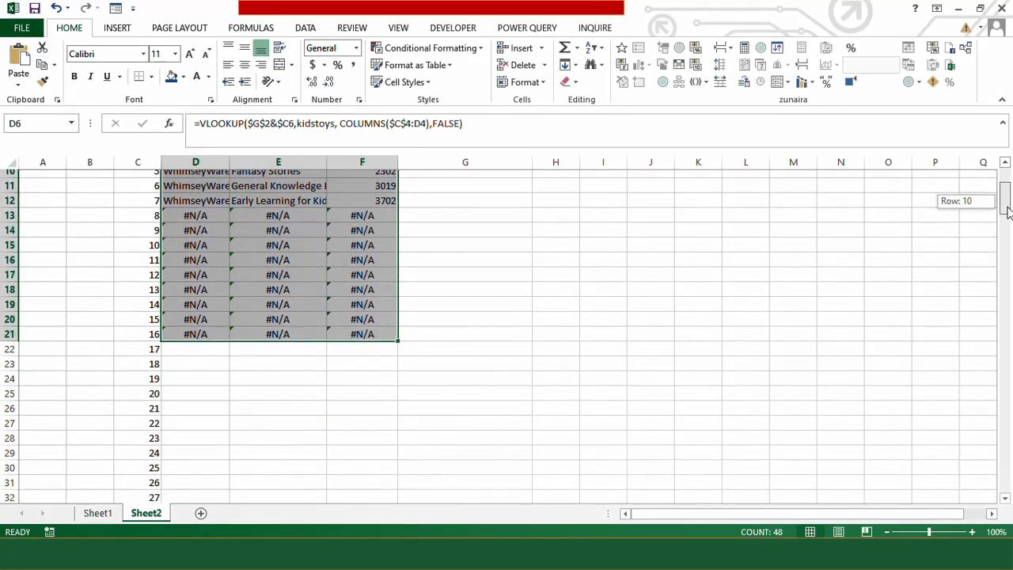
click(399, 333)
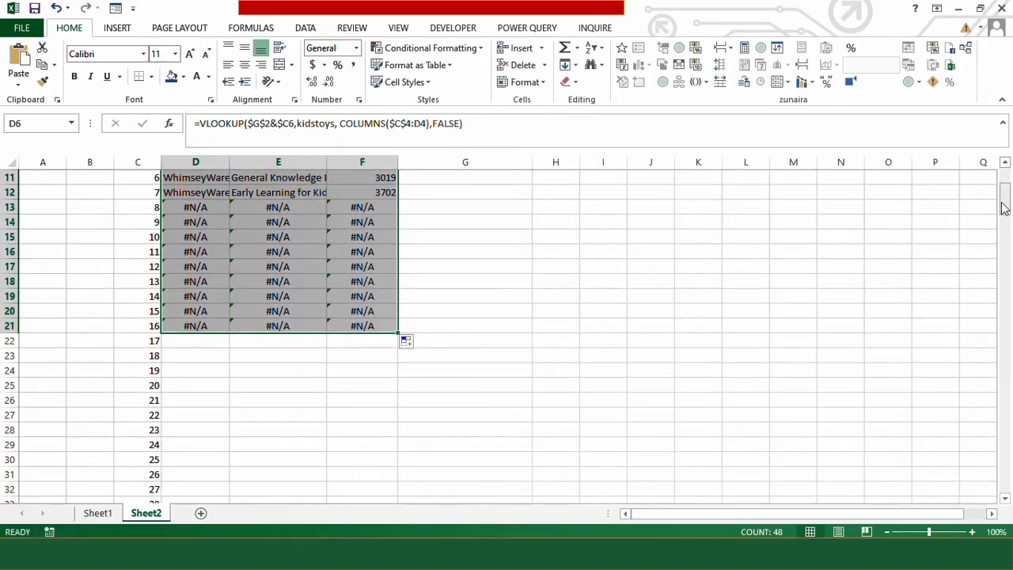
drag(1005, 204, 1005, 182)
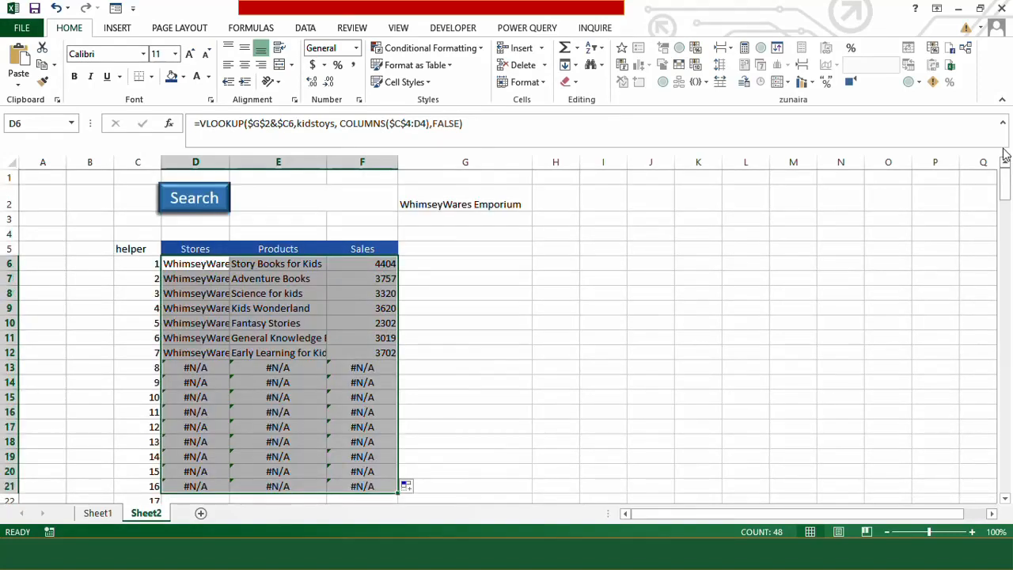
Step: Start wrapping the D6 lookup formula in an error handler by inserting IFERROR( before VLOOKUP
click(203, 266)
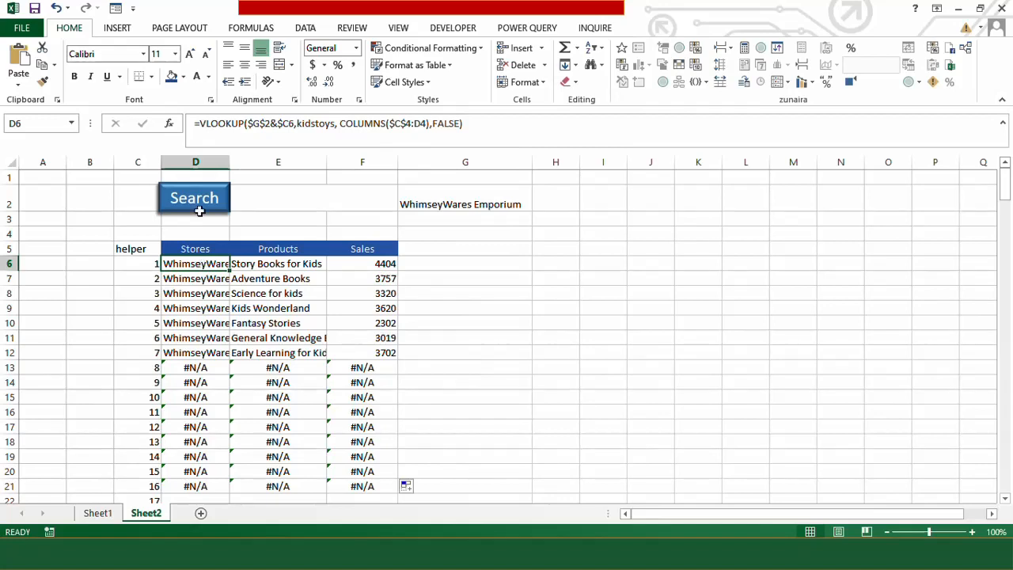
click(201, 124)
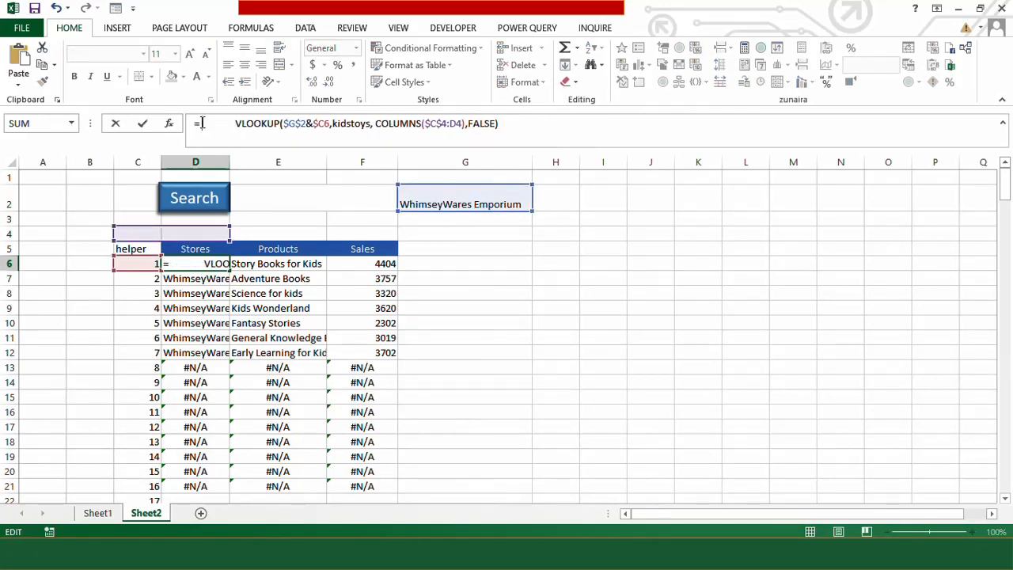
text(IFERROR)
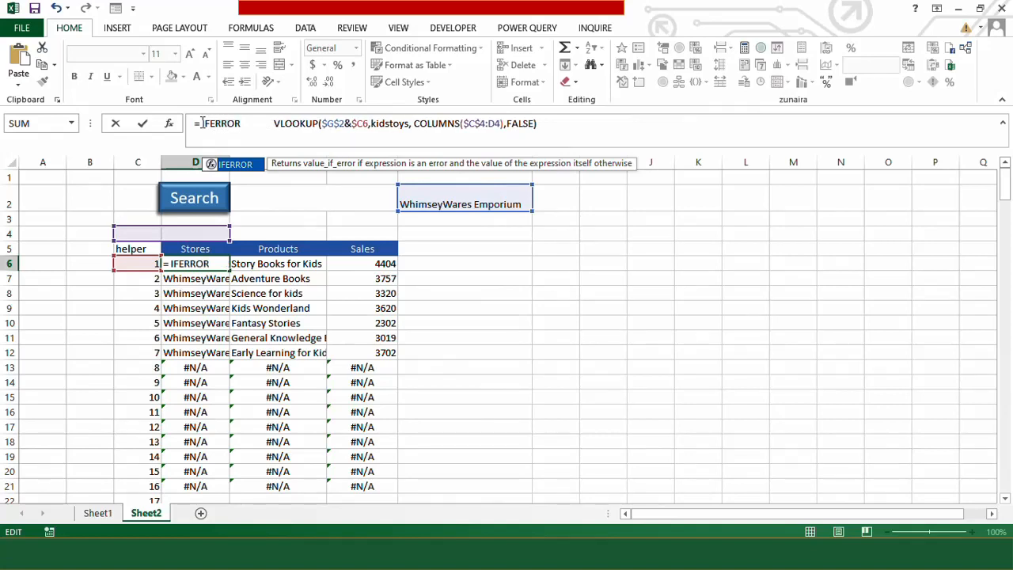
text(()
Step: Remove the surplus spaces between IFERROR( and VLOOKUP in the D6 formula
click(277, 124)
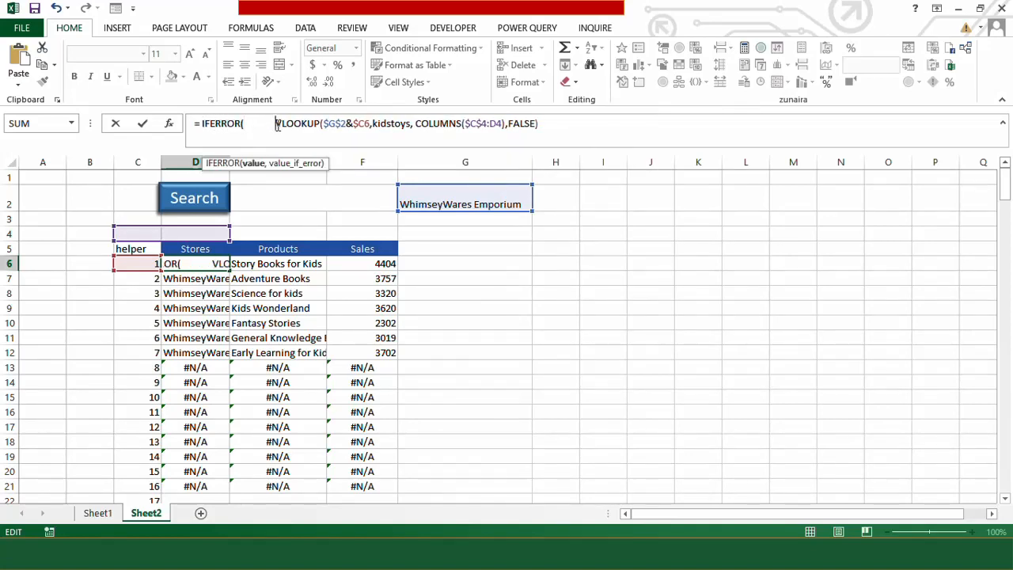
key(BackSpace)
key(BackSpace)
key(BackSpace)
key(BackSpace)
key(BackSpace)
key(BackSpace)
key(BackSpace)
key(BackSpace)
key(BackSpace)
key(BackSpace)
key(BackSpace)
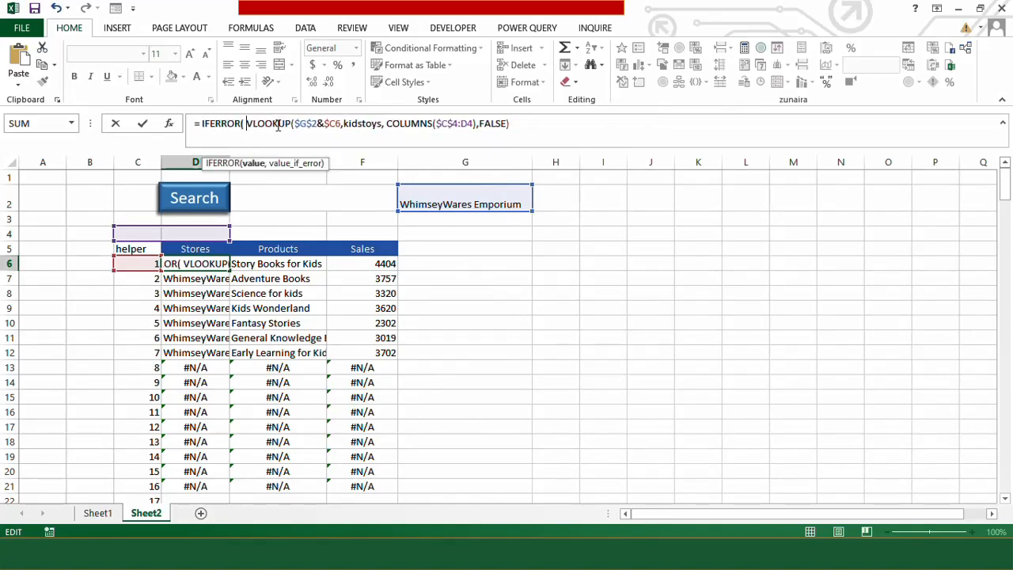
key(BackSpace)
Step: Complete the IFERROR in D6 with " " as its value_if_error argument and commit the formula
click(521, 122)
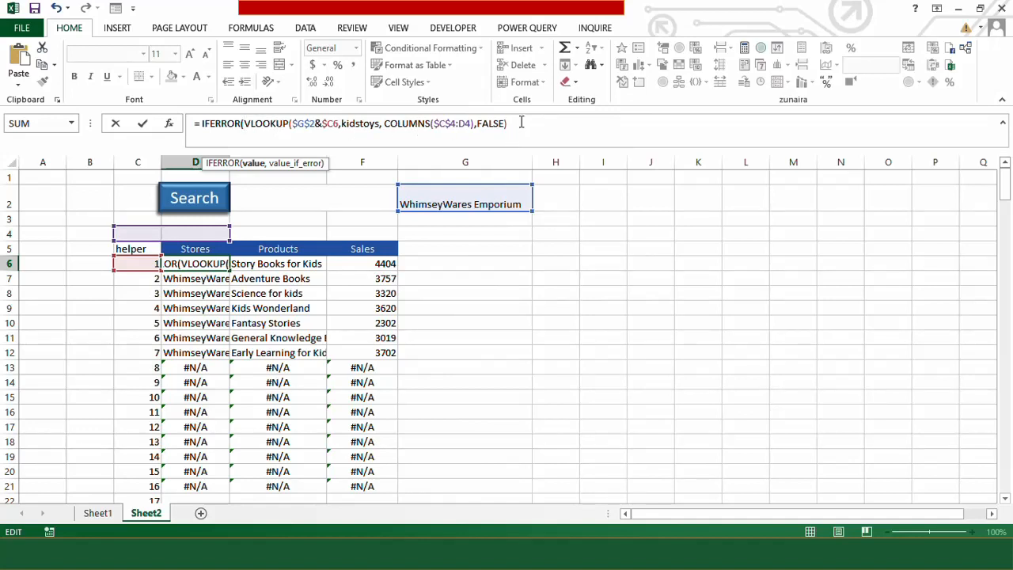
text(,)
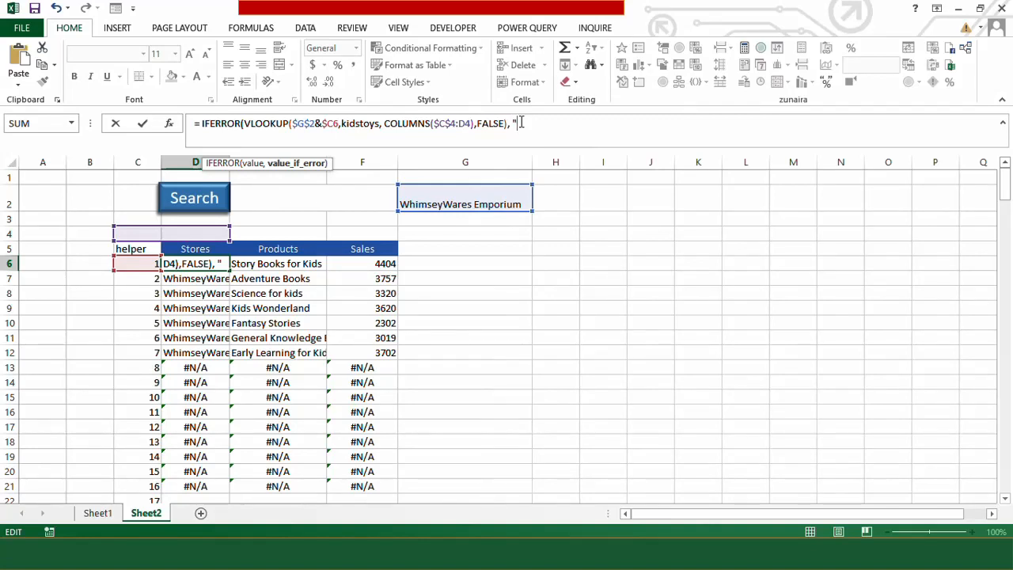
text( " "))
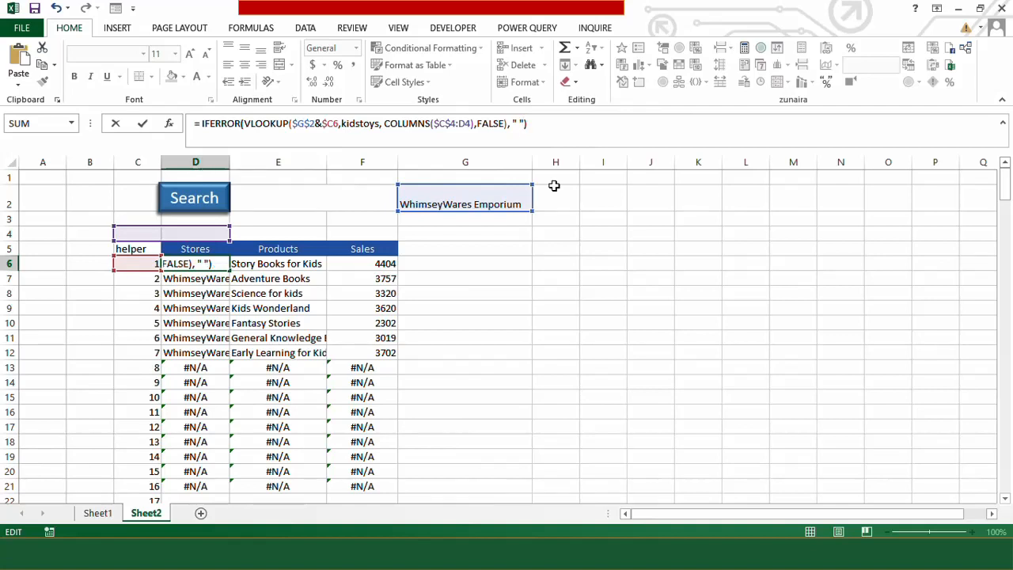
key(Return)
Step: Fill the IFERROR formula from D6 across to F6 and down to row 21
drag(198, 264, 395, 268)
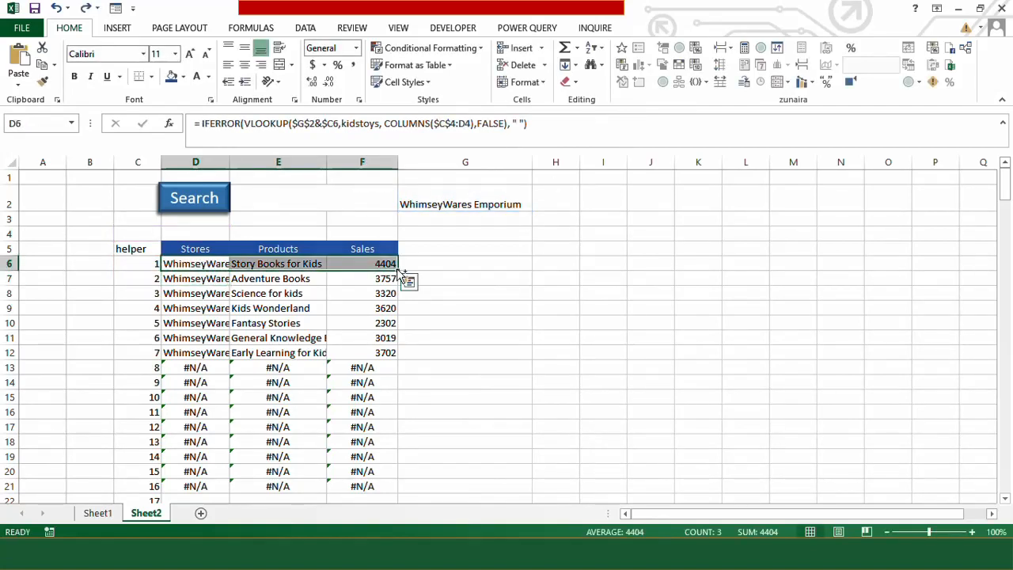
double_click(398, 271)
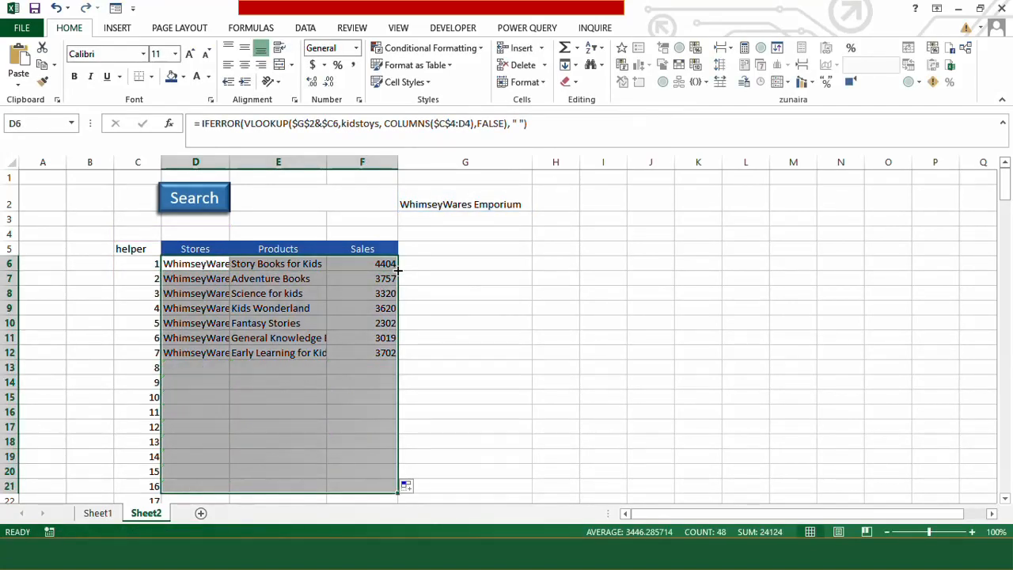
click(278, 396)
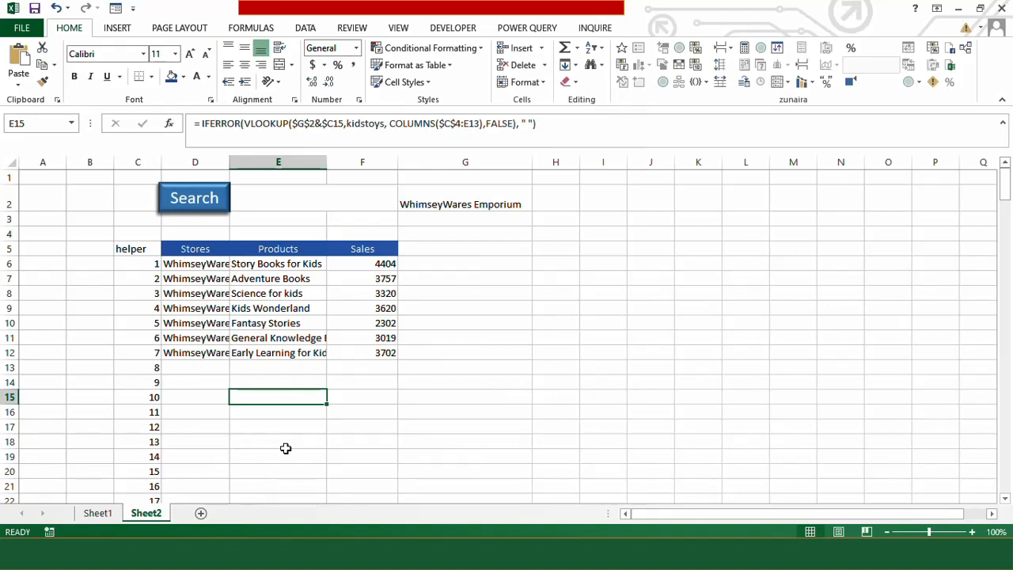
Step: Replace the store name in G2 with Little to test a partial name
click(448, 206)
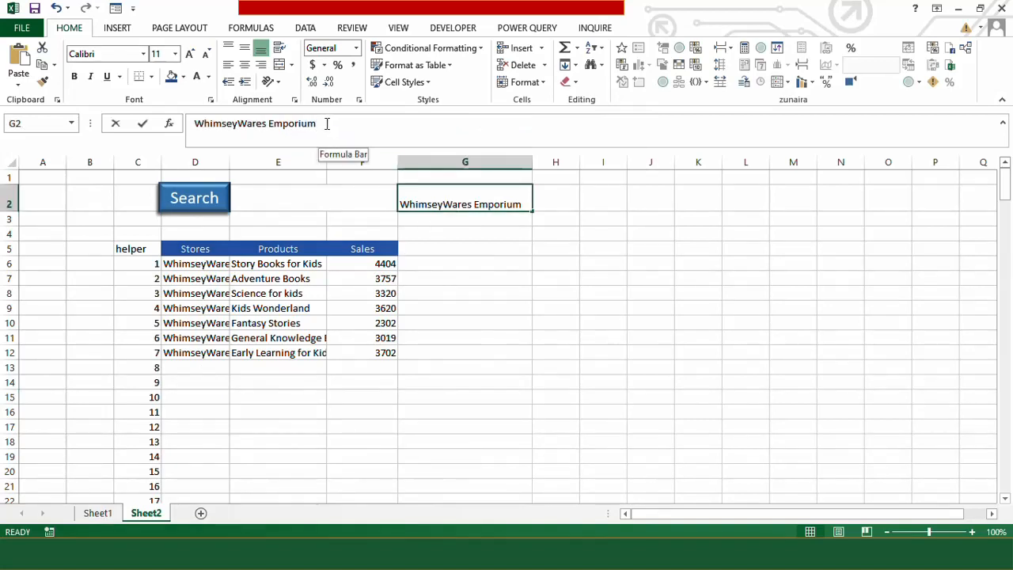
drag(319, 123, 194, 125)
text(Little)
key(Return)
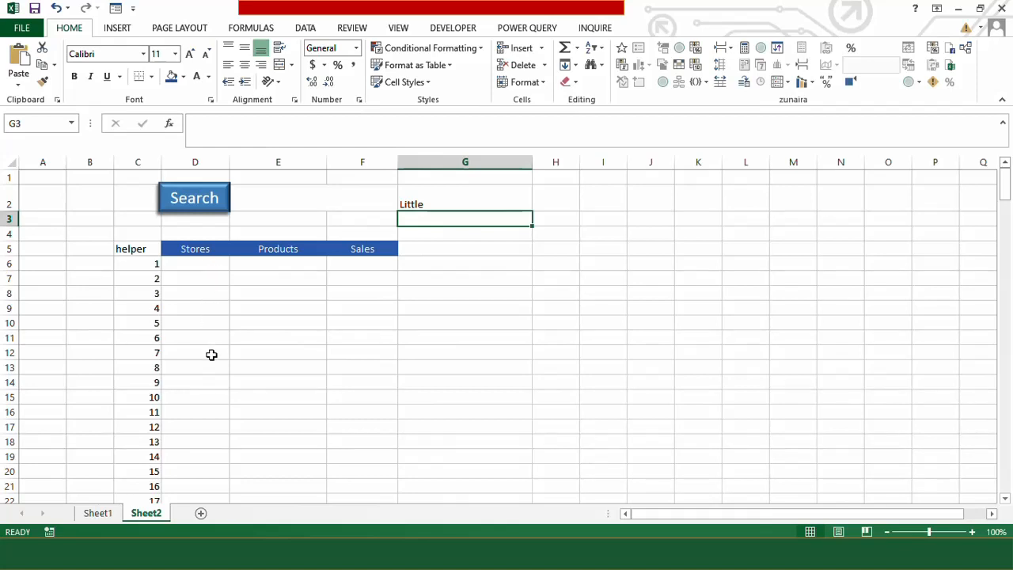
Step: Clear G2 and start a VLOOKUP formula there with the wildcard lookup value "*"&$E$2&"*"
click(428, 196)
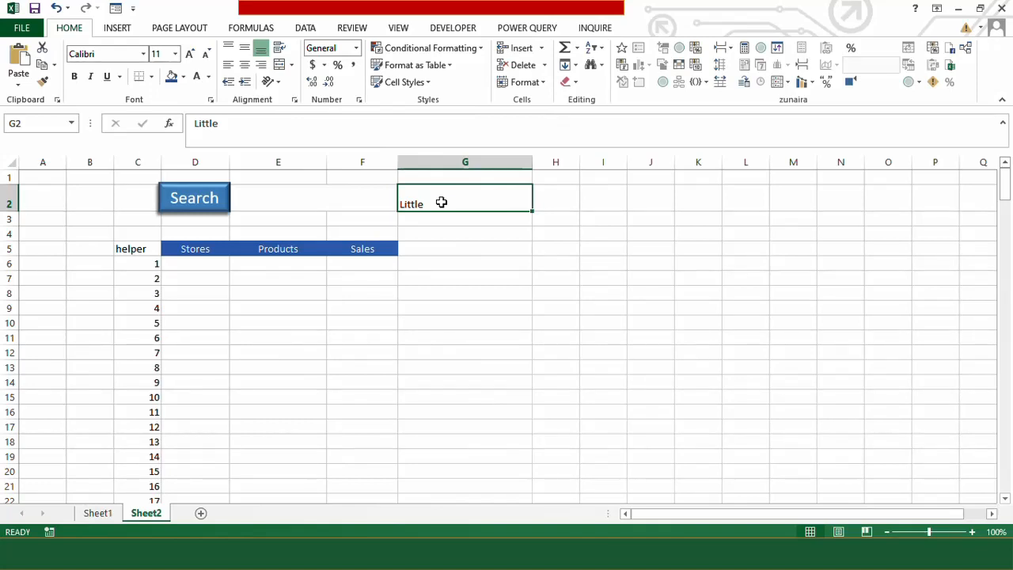
key(Delete)
text(=)
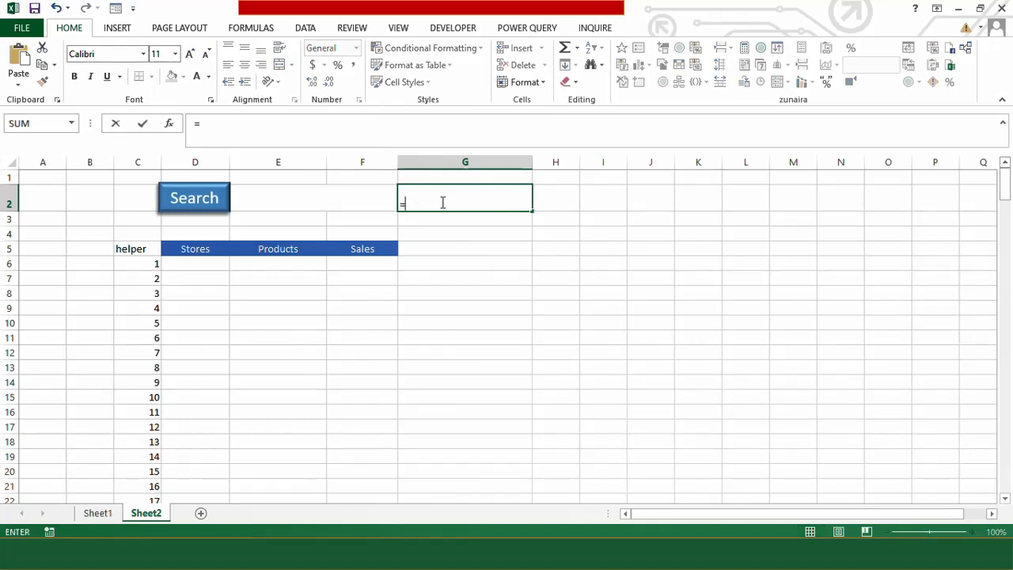
text(vlo)
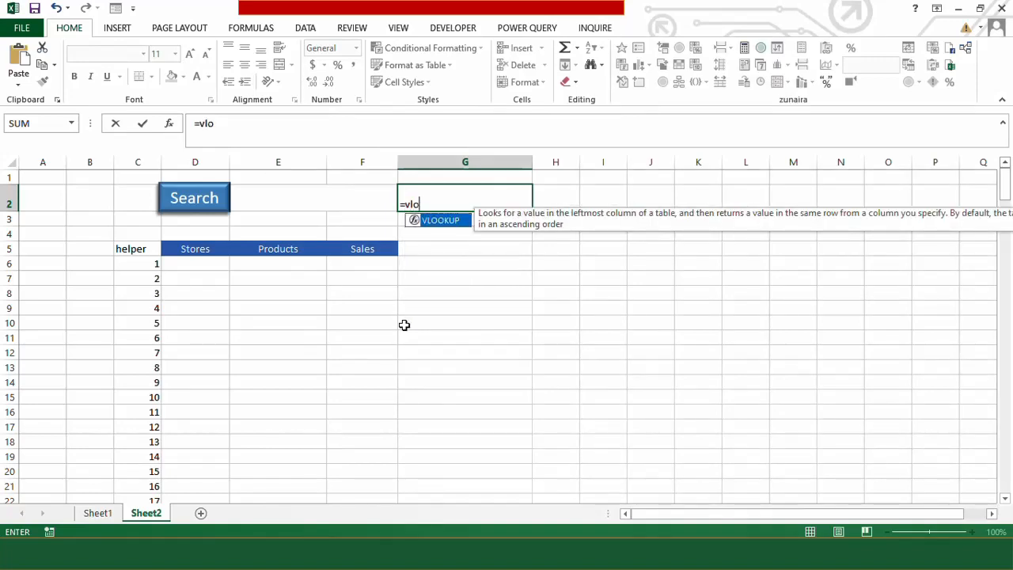
double_click(442, 221)
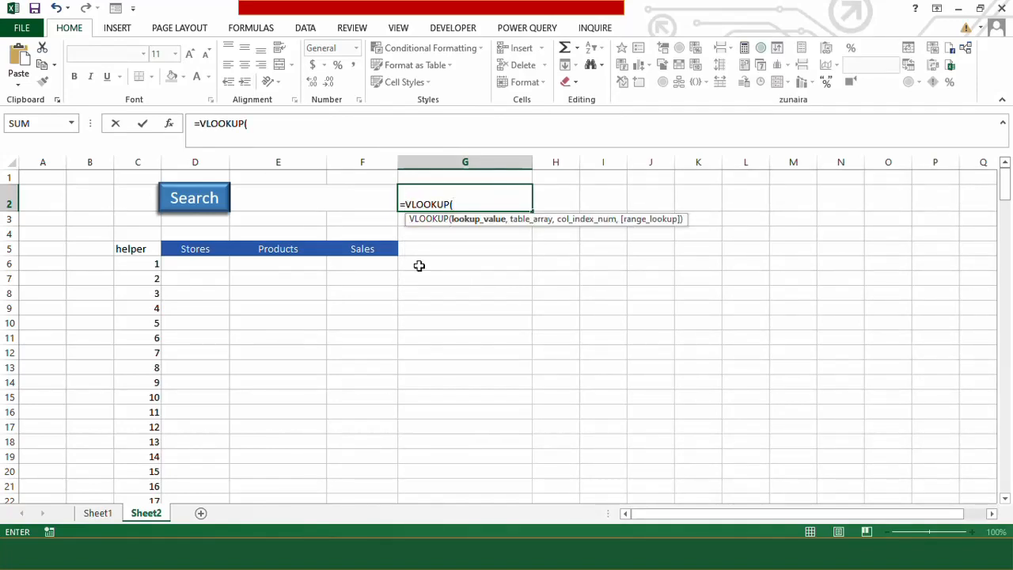
text("*"&)
click(317, 197)
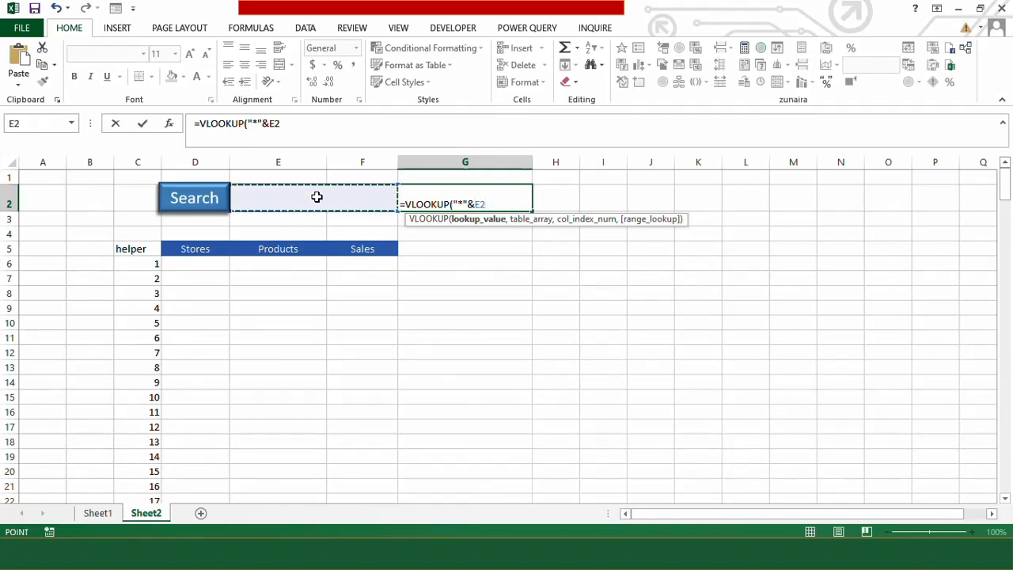
key(F4)
text(&)
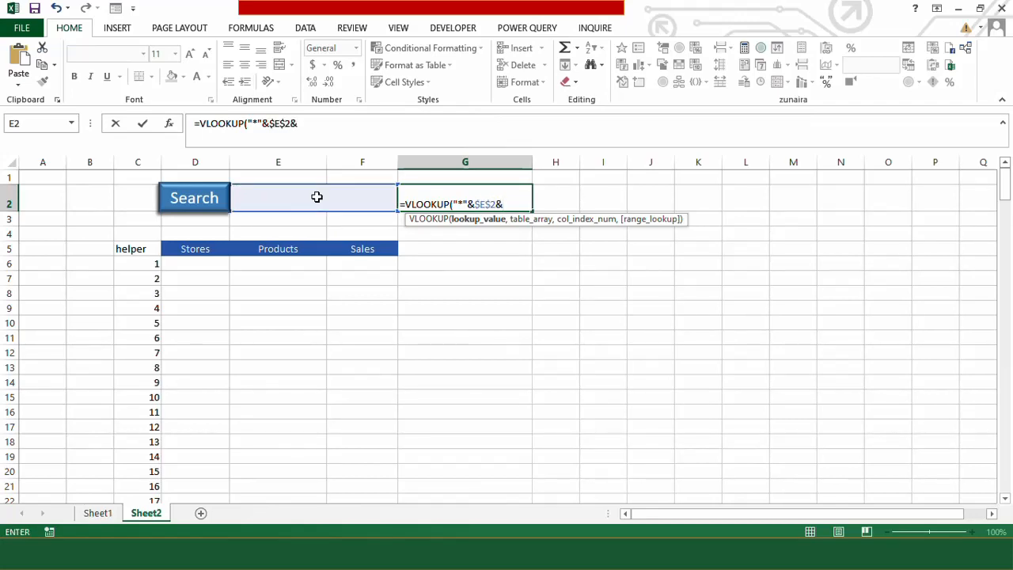
text("*")
text("*)
text(,)
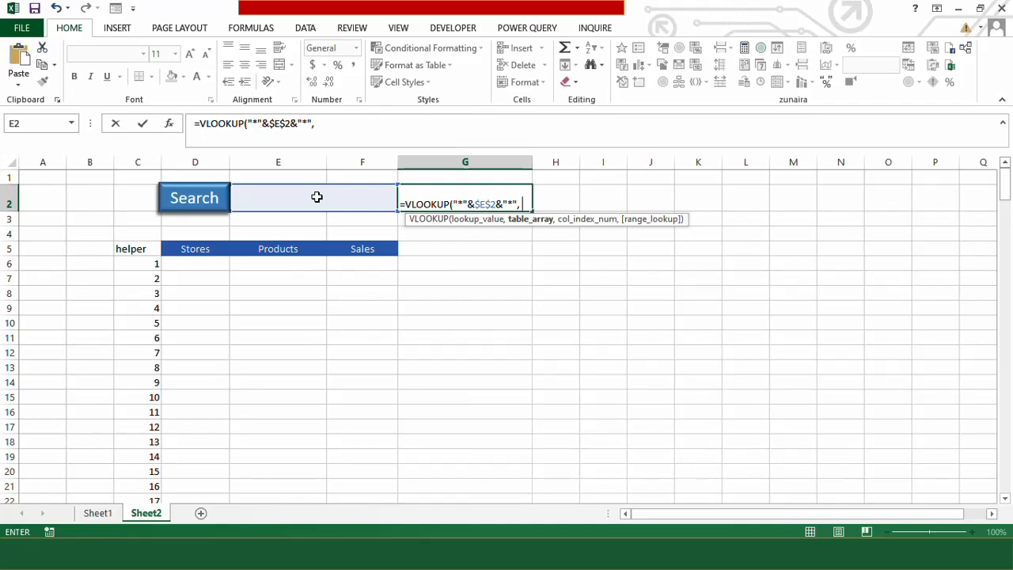
Step: Complete the G2 VLOOKUP with the kidstoys table, column index 2 and FALSE for an exact match, and commit it
text( kids)
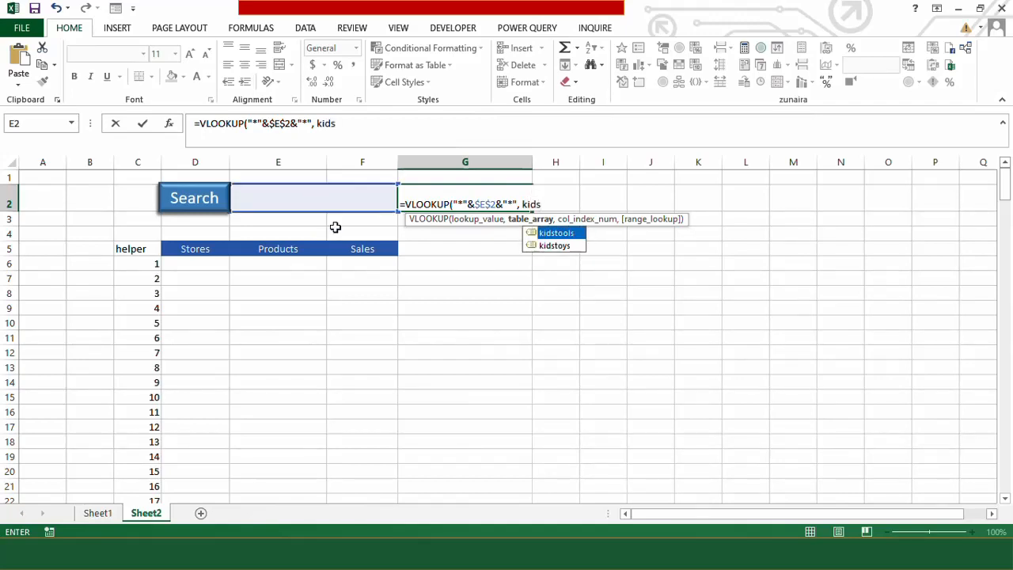
double_click(554, 246)
text(,)
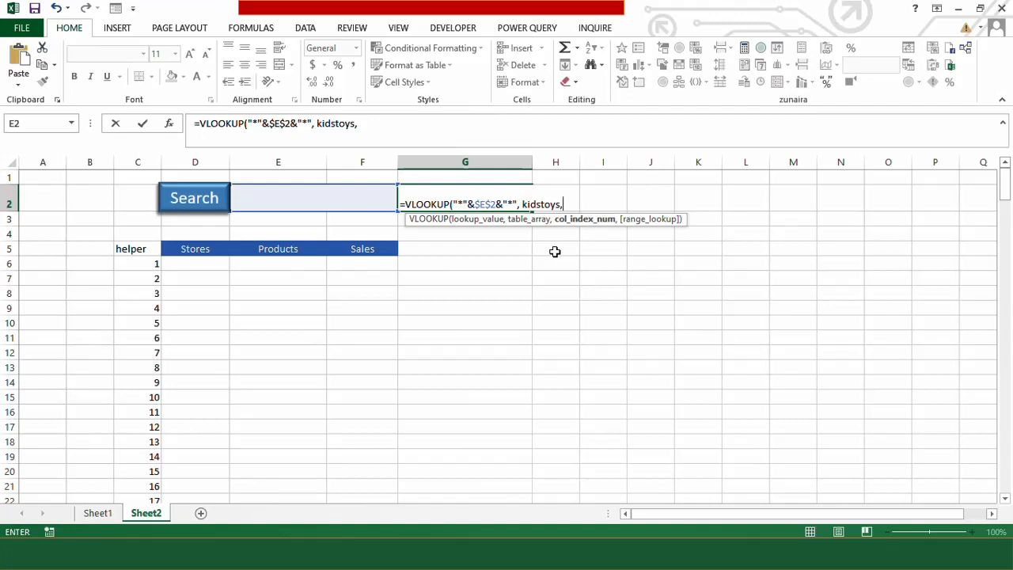
text(2,)
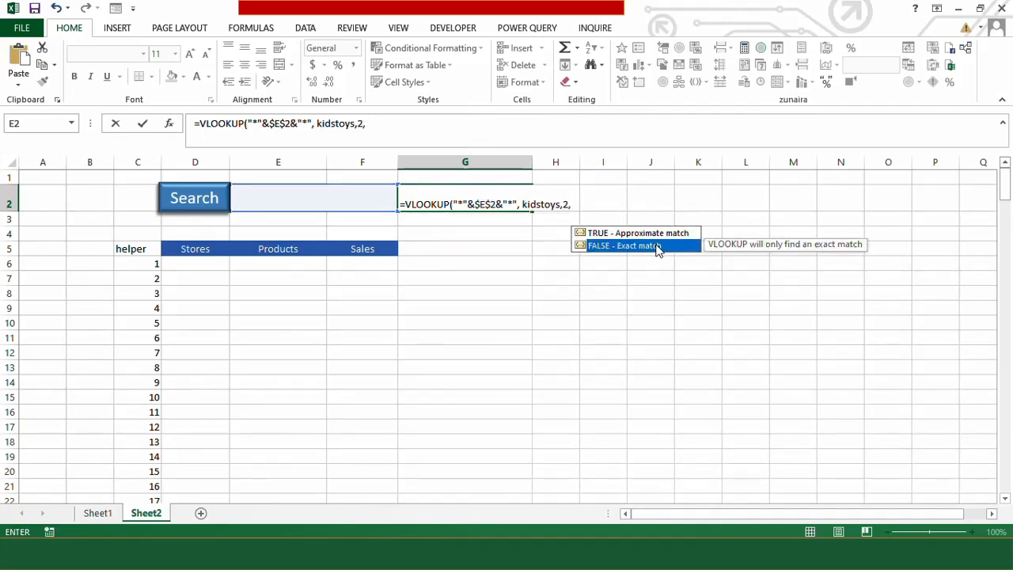
double_click(657, 246)
text())
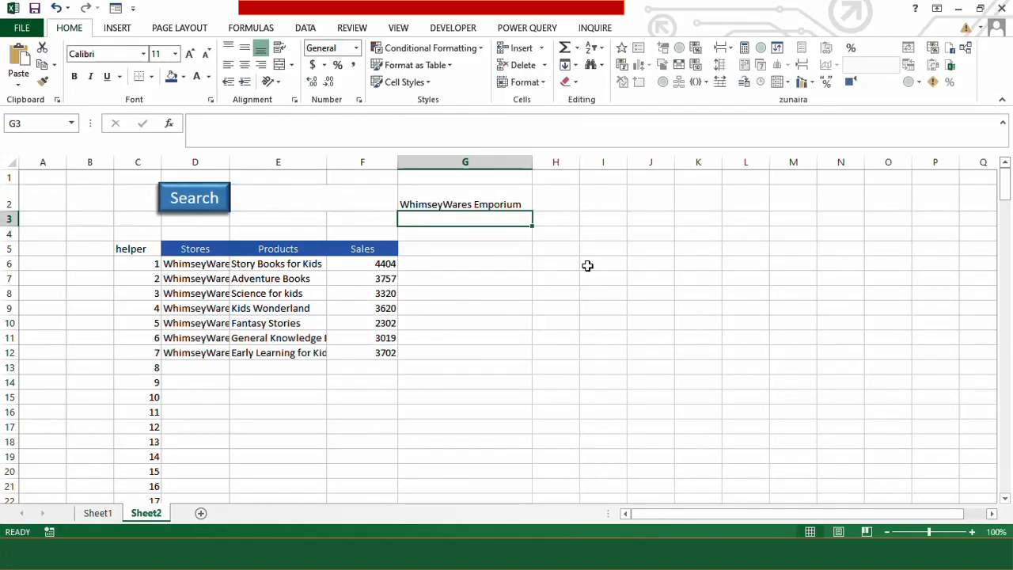
Step: Test the search by entering the partial store name whim in merged cell E2
click(326, 198)
text(whim)
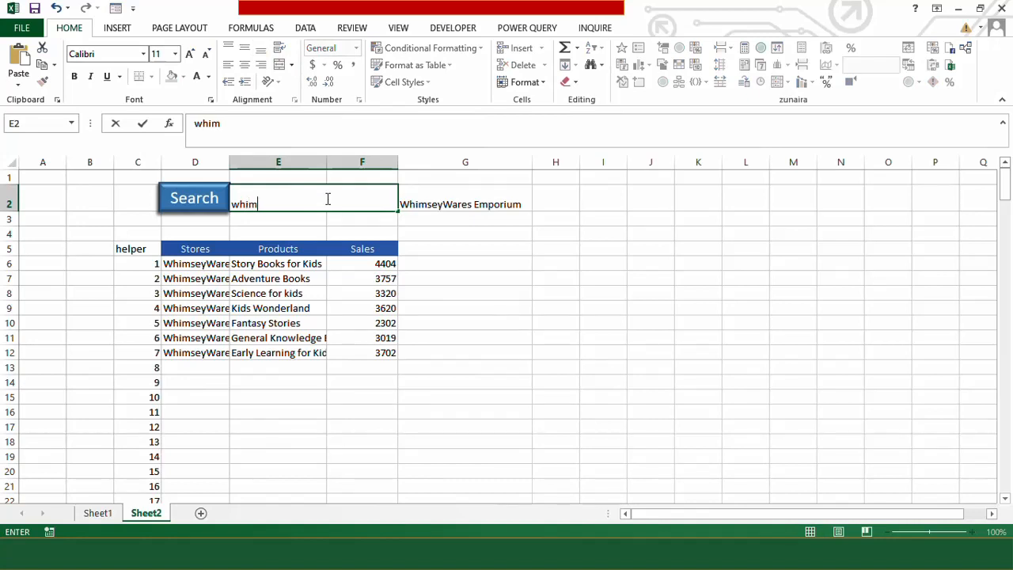
key(Return)
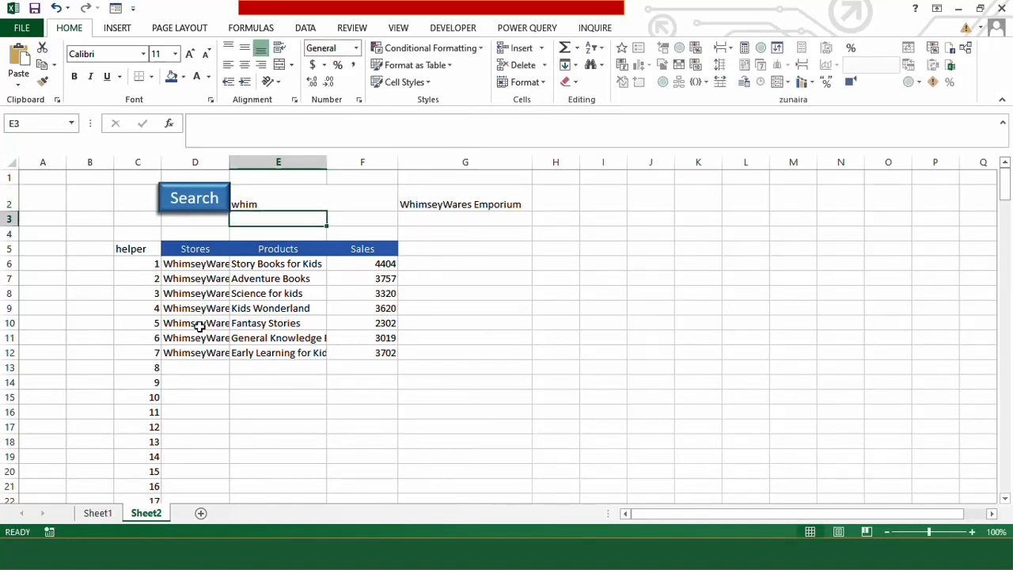
Step: Replace the search term in E2 with little to test another store
click(275, 205)
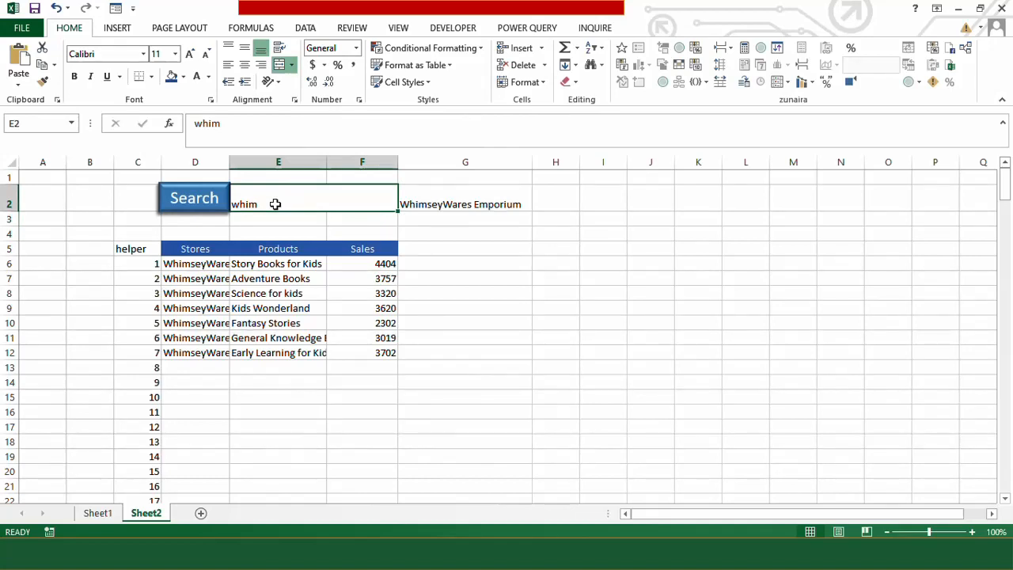
text(little)
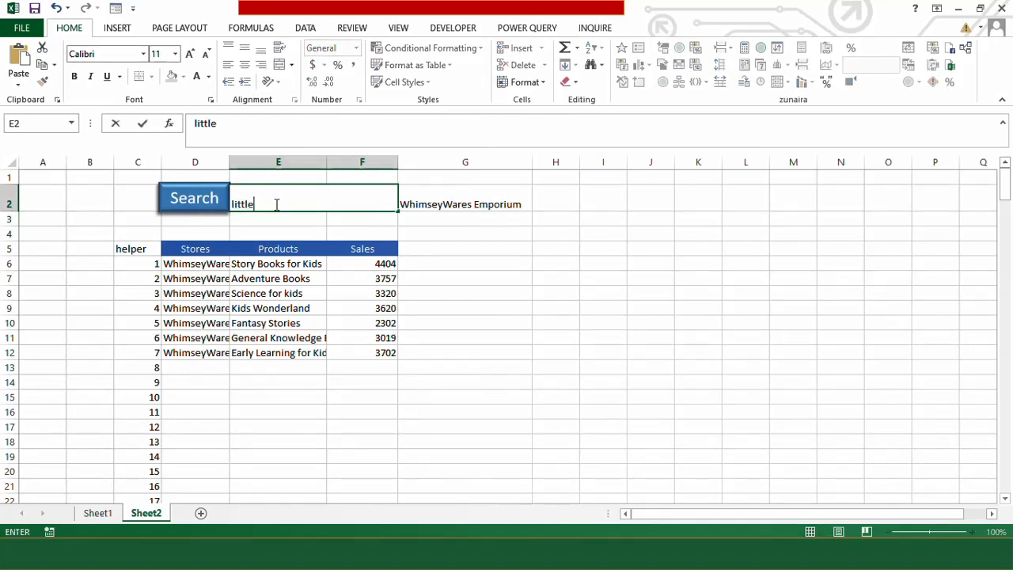
key(Return)
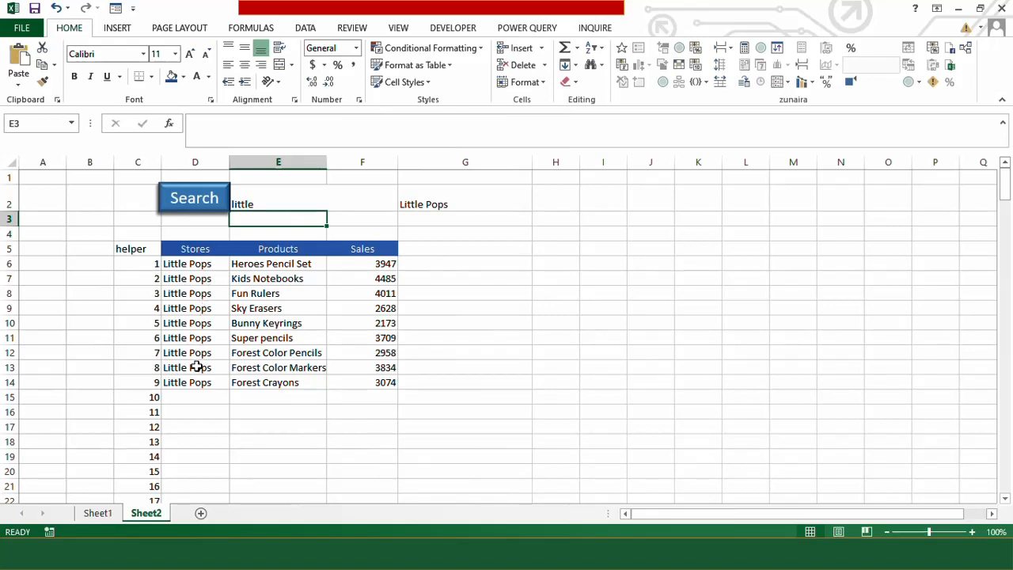
Step: Clear the search term from E2 and select cell D6
key(Up)
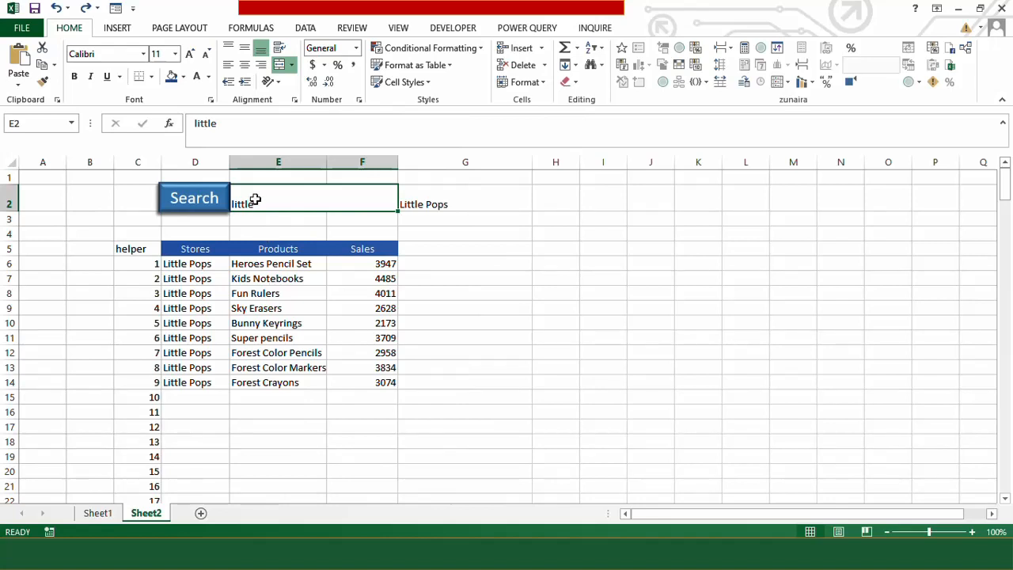
key(Delete)
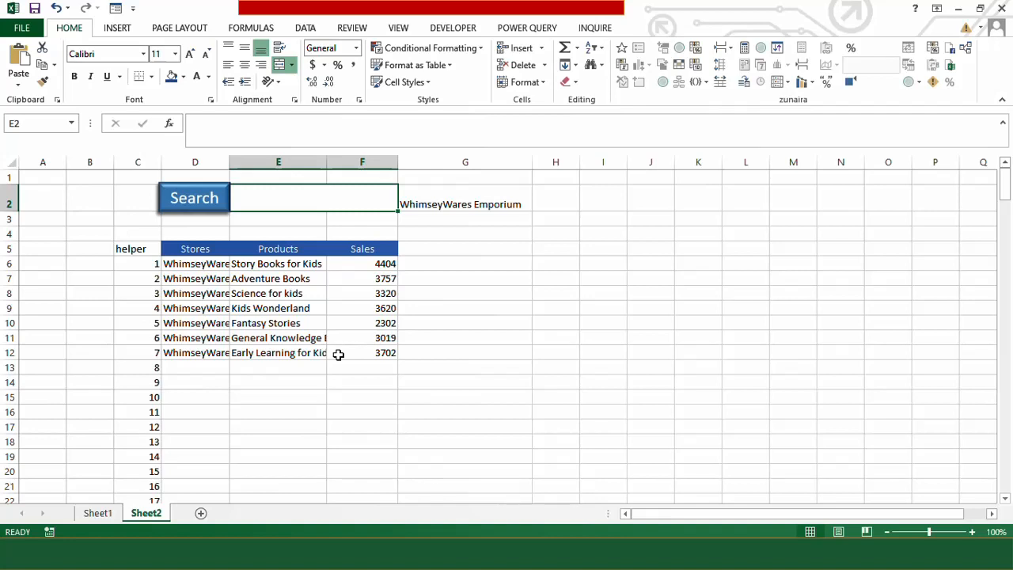
click(214, 265)
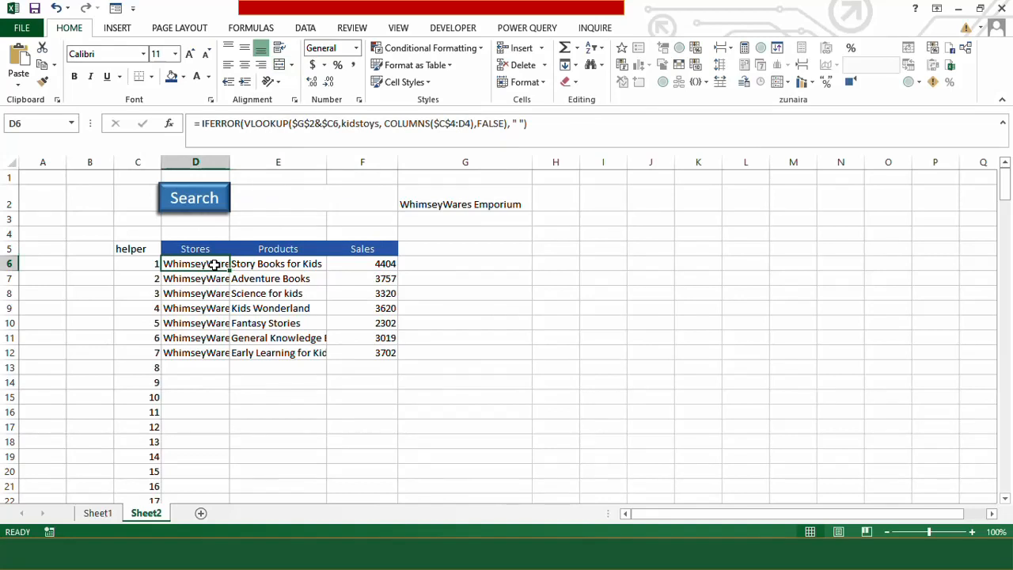
Step: Start the D6 formula with an IF that returns an empty string when $E$2 is blank, placed before the existing IFERROR
click(202, 124)
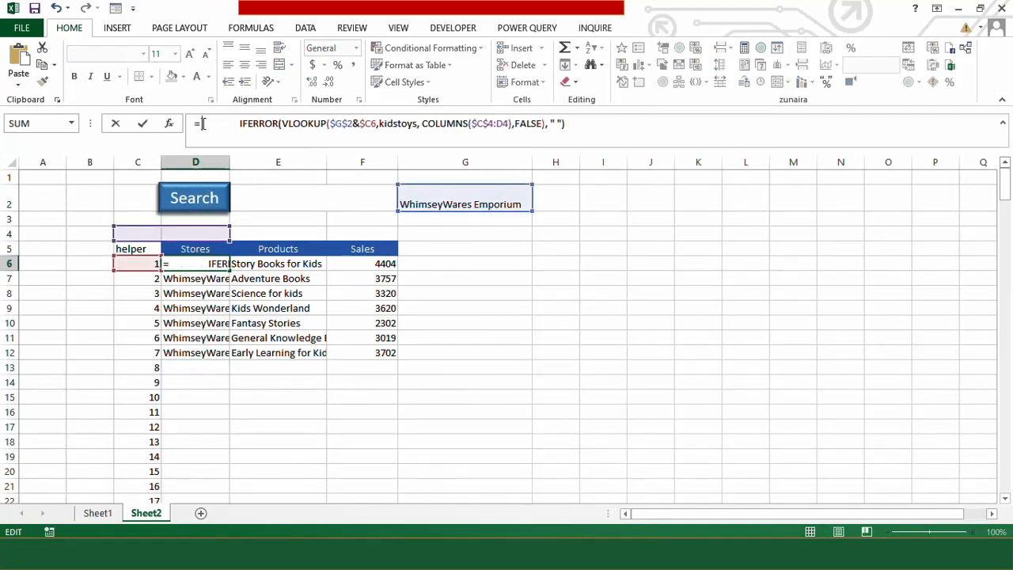
text(IFERROR()
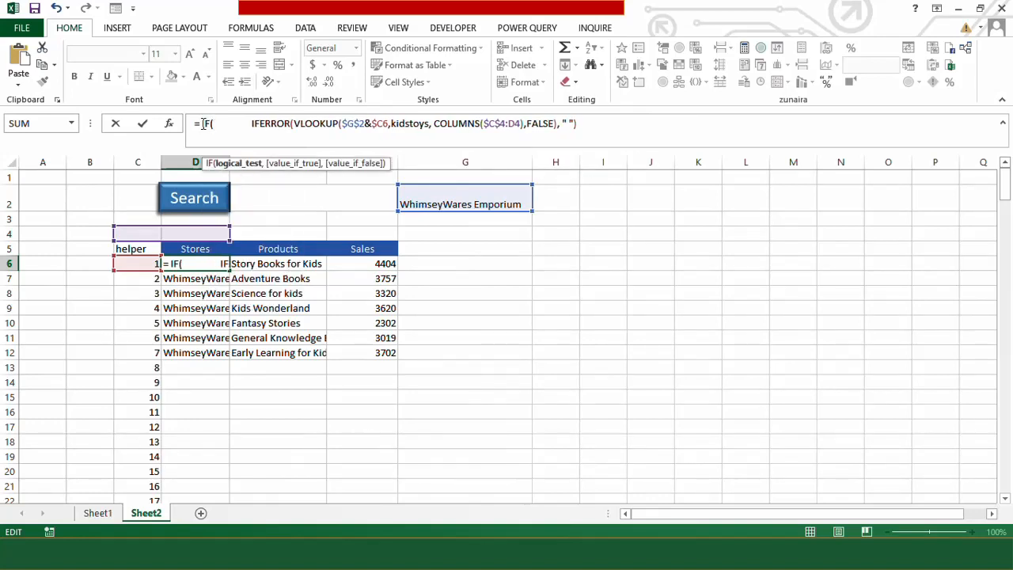
click(265, 198)
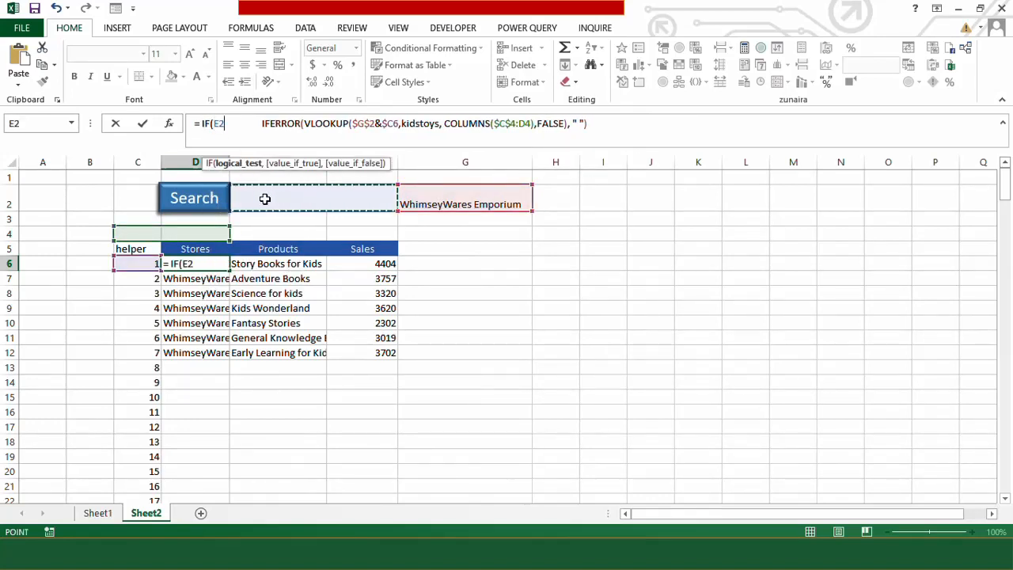
key(F4)
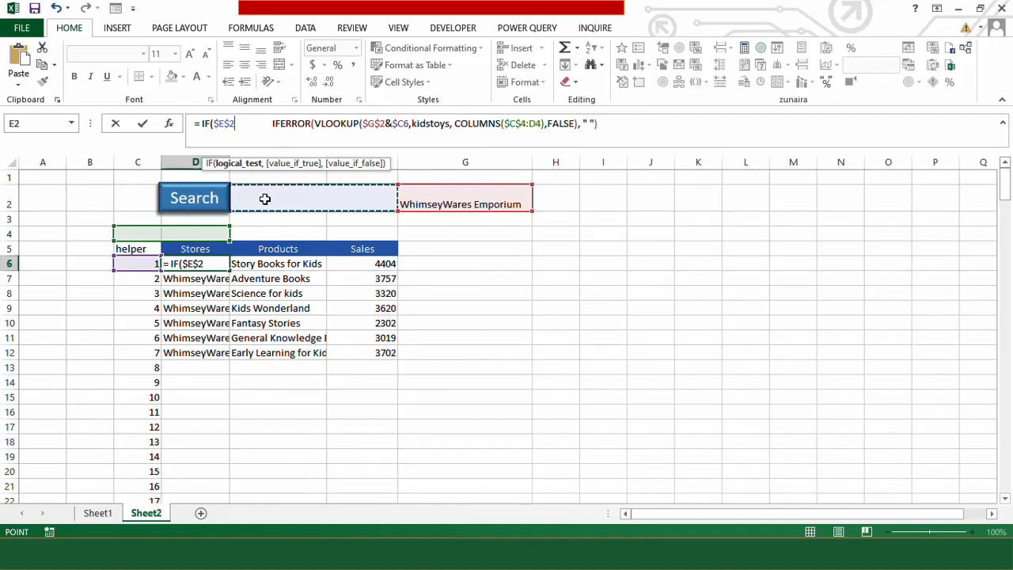
text(="",)
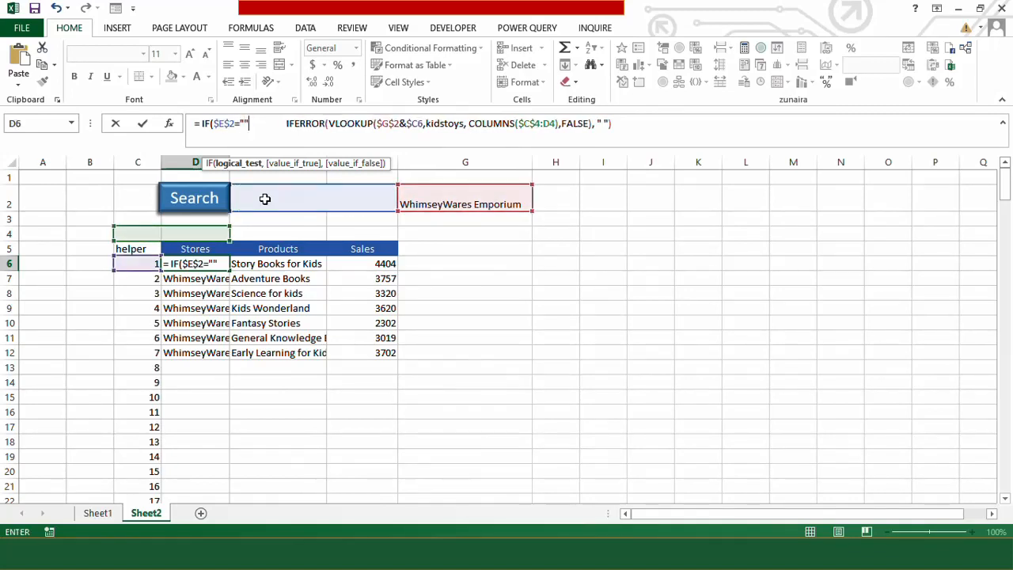
text("")
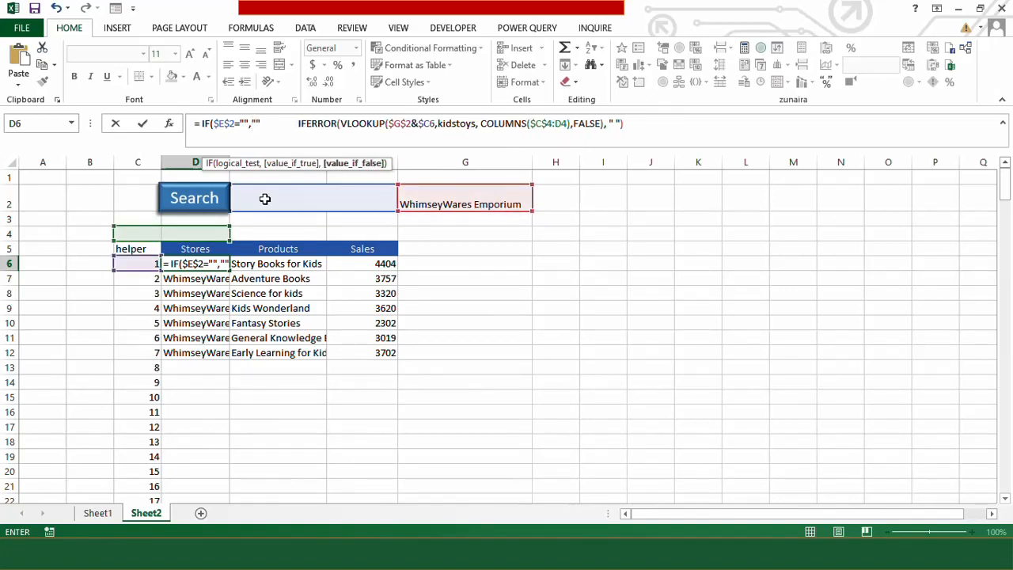
text(,)
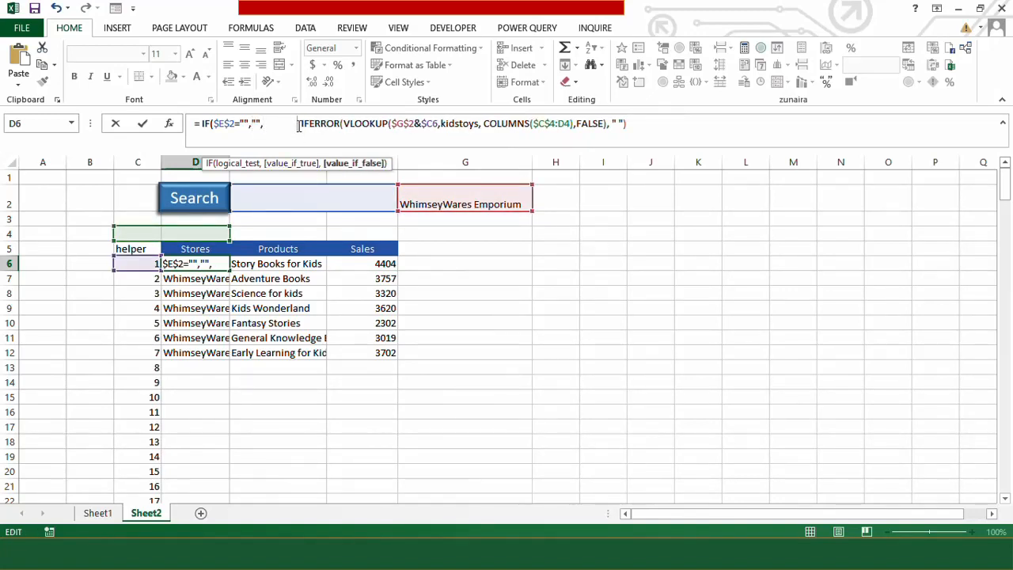
Step: Remove the extra spaces before IFERROR in D6, close the IF with a final parenthesis, and commit the formula
key(Delete)
key(Delete)
key(Delete)
key(Delete)
key(Delete)
key(Delete)
key(Delete)
key(Delete)
key(Delete)
key(Delete)
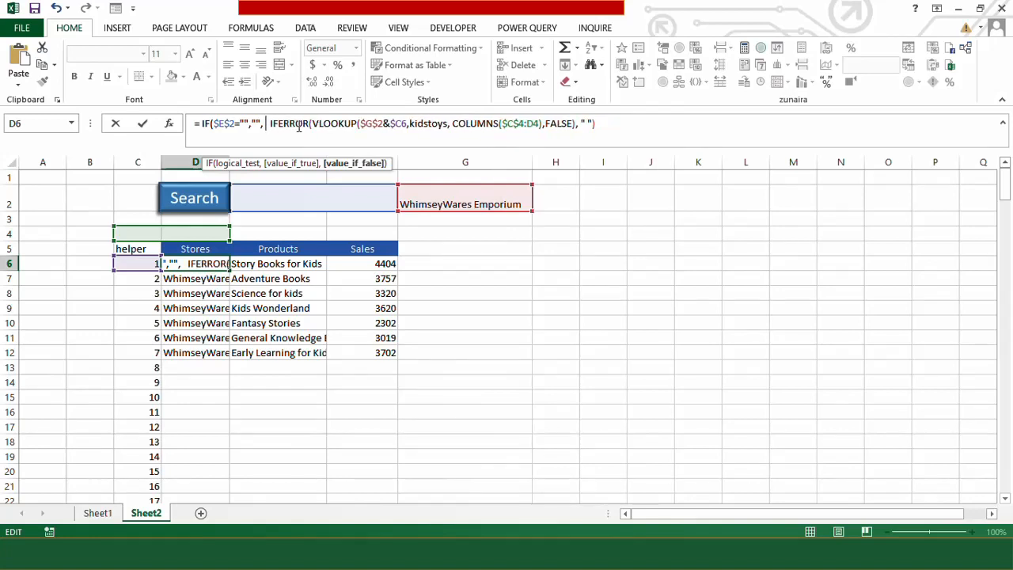
key(Delete)
key(Delete)
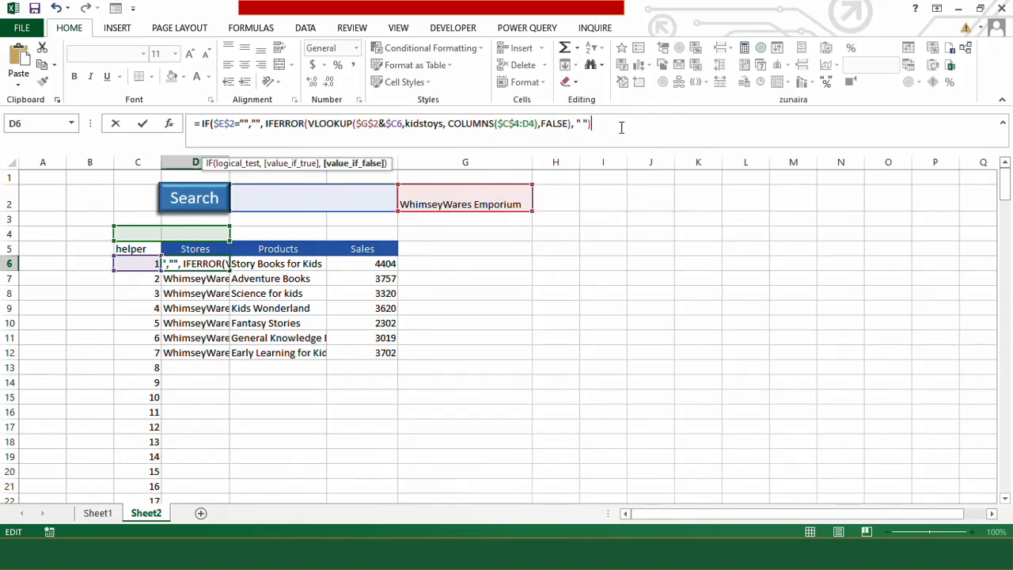
click(622, 128)
text())
key(Return)
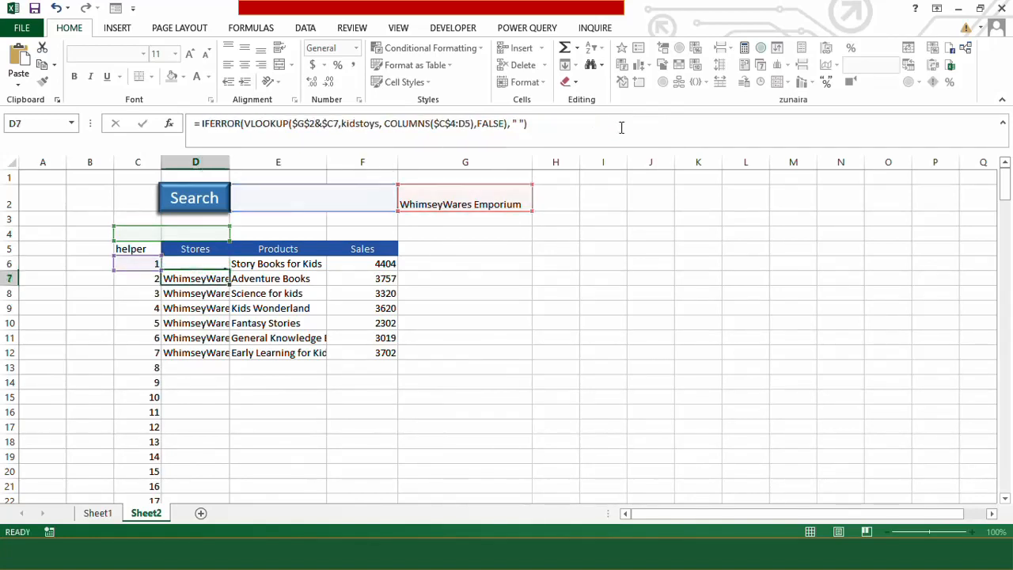
Step: Fill the updated D6 formula across the Stores, Products and Sales columns down to row 21
click(221, 263)
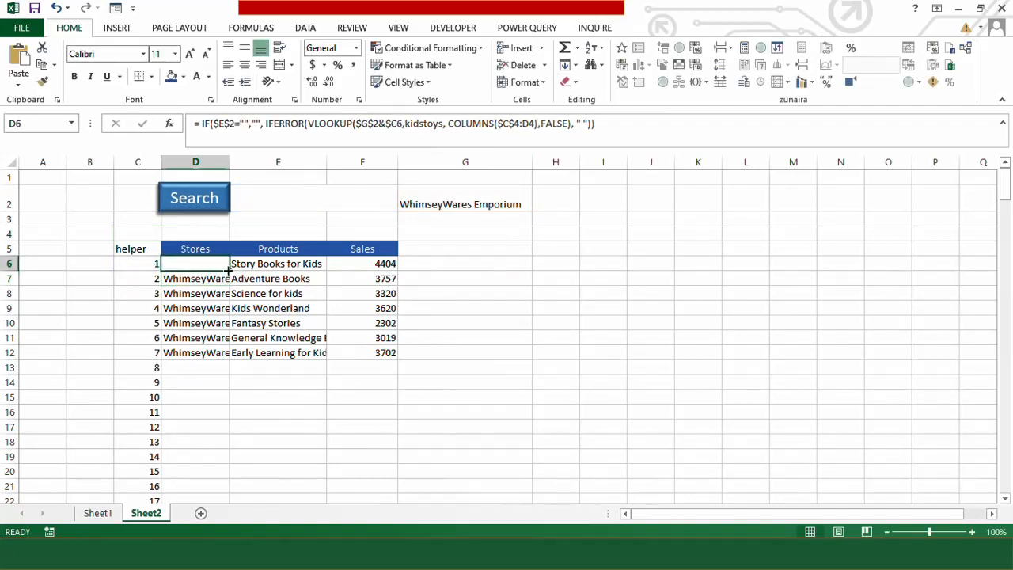
drag(228, 270, 398, 486)
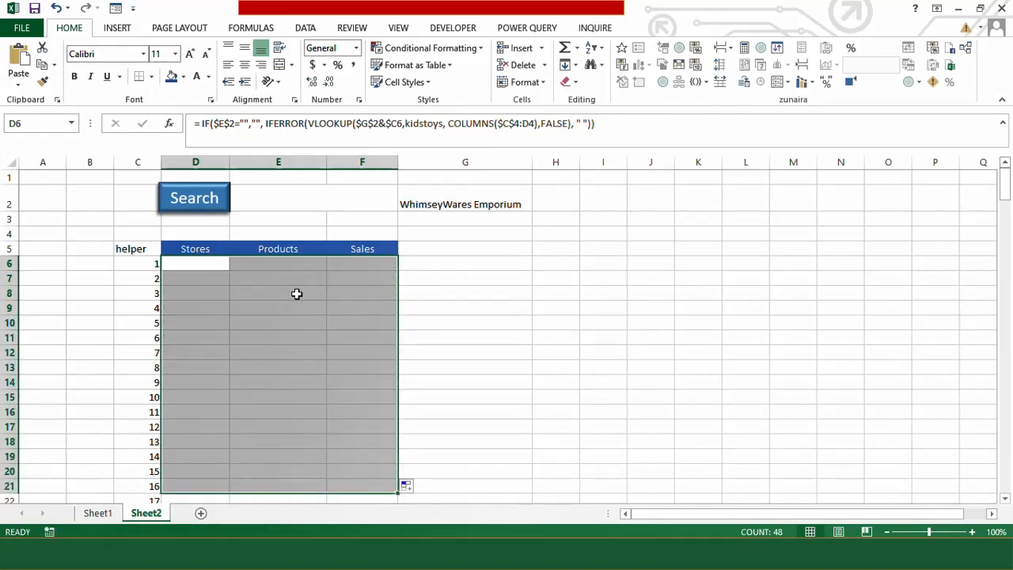
click(219, 264)
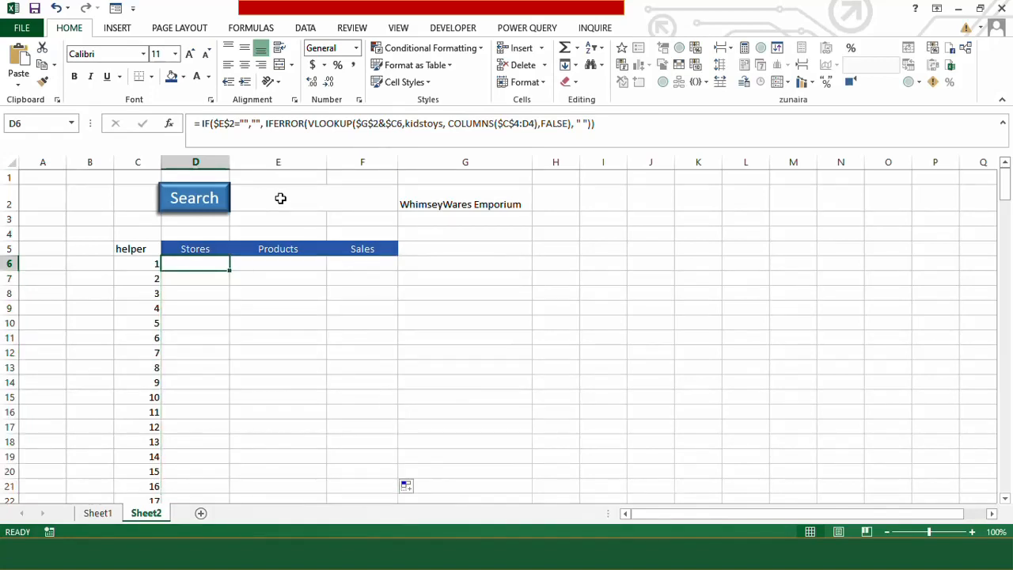
Step: Check the results area with an empty search, then enter the partial store name WONDER in merged cell E2
click(280, 198)
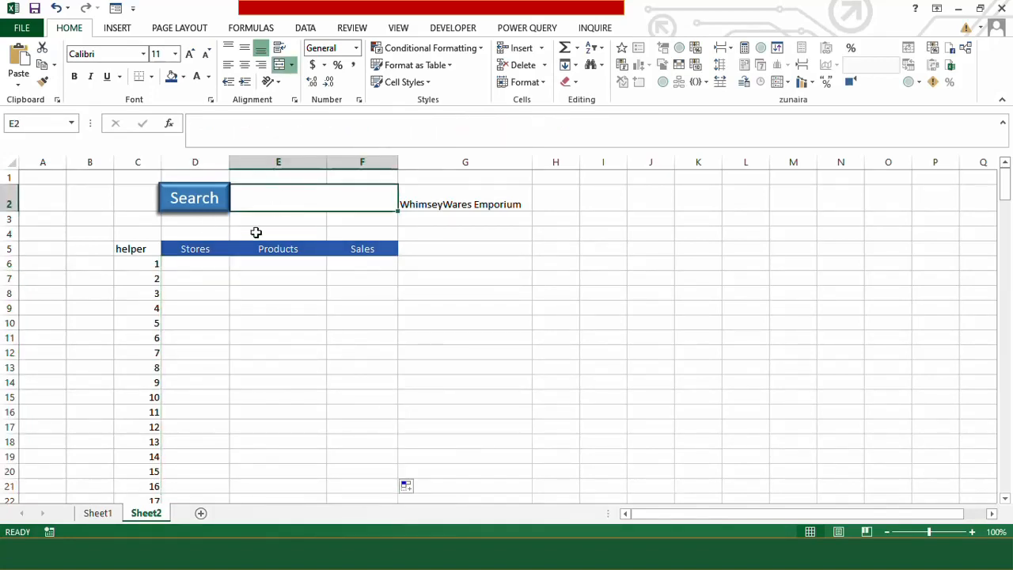
click(214, 322)
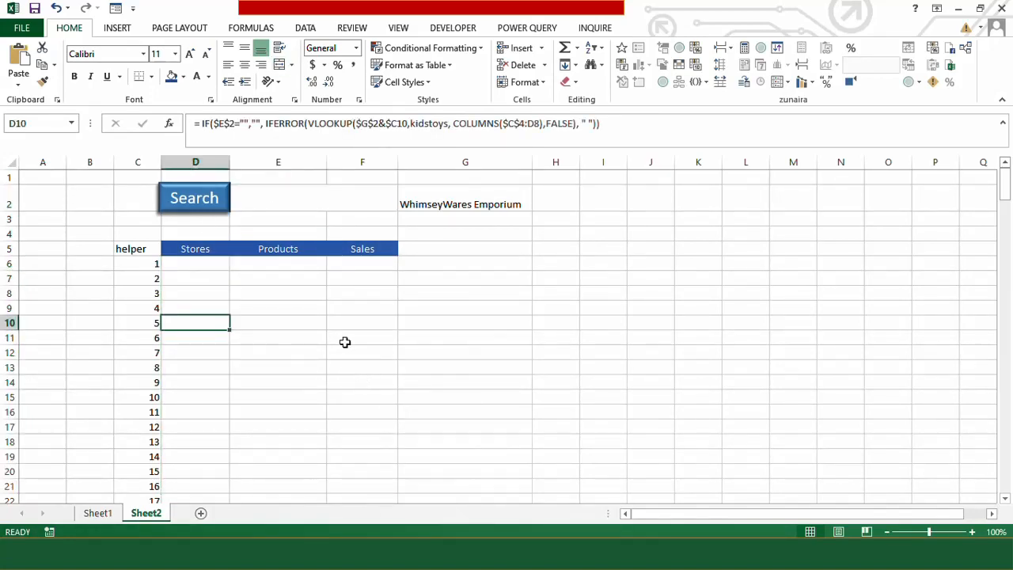
click(326, 202)
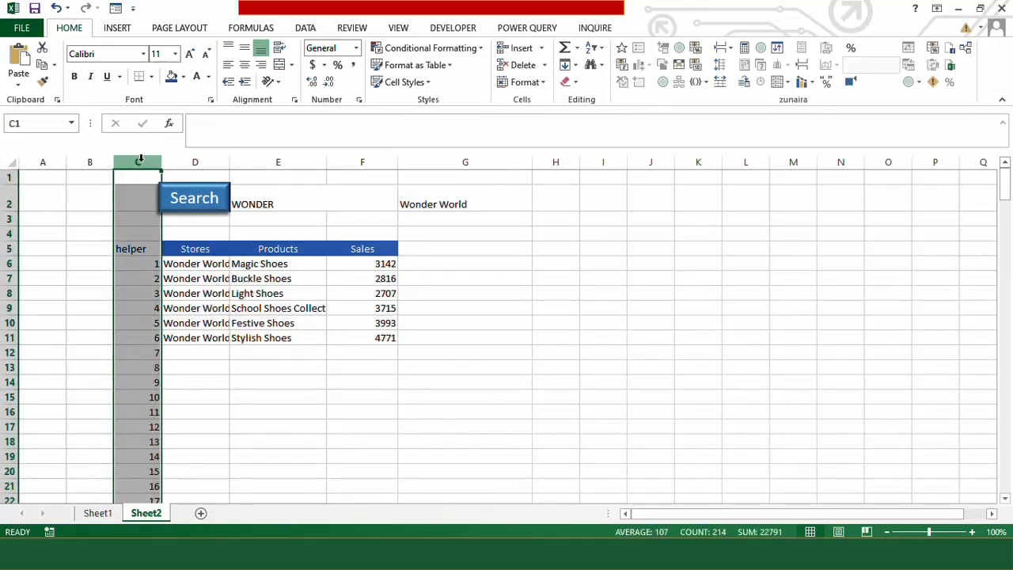
Step: Hide the contents of helper column C by applying the custom number format ;;;
key(ctrl+1)
click(368, 318)
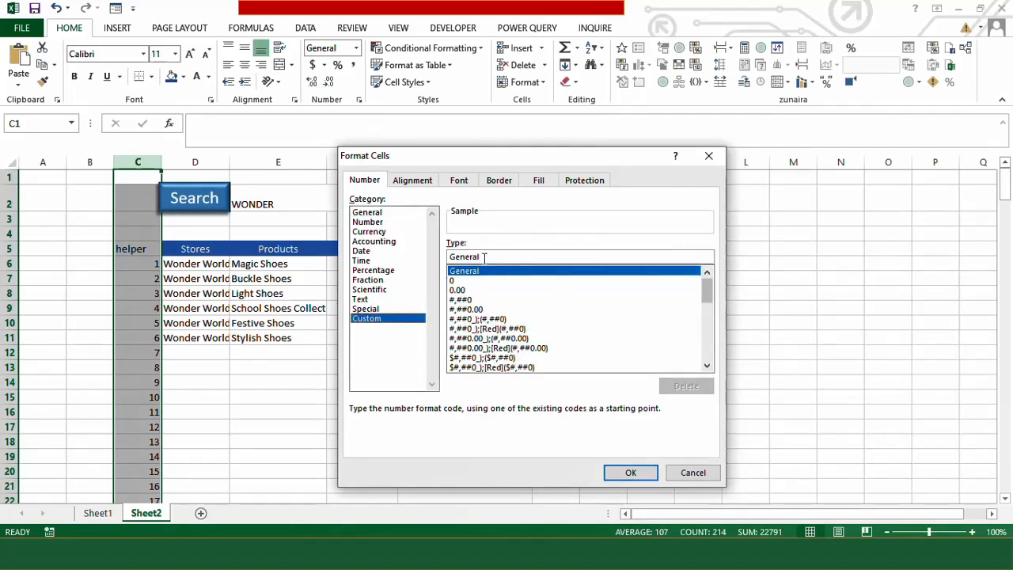
drag(483, 255, 449, 256)
key(BackSpace)
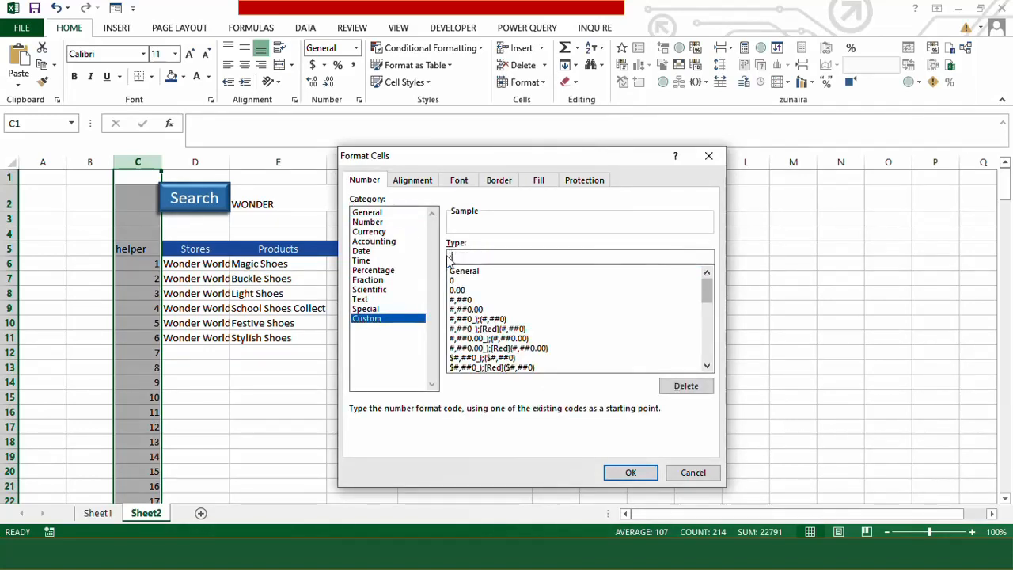
text(;;;)
click(631, 472)
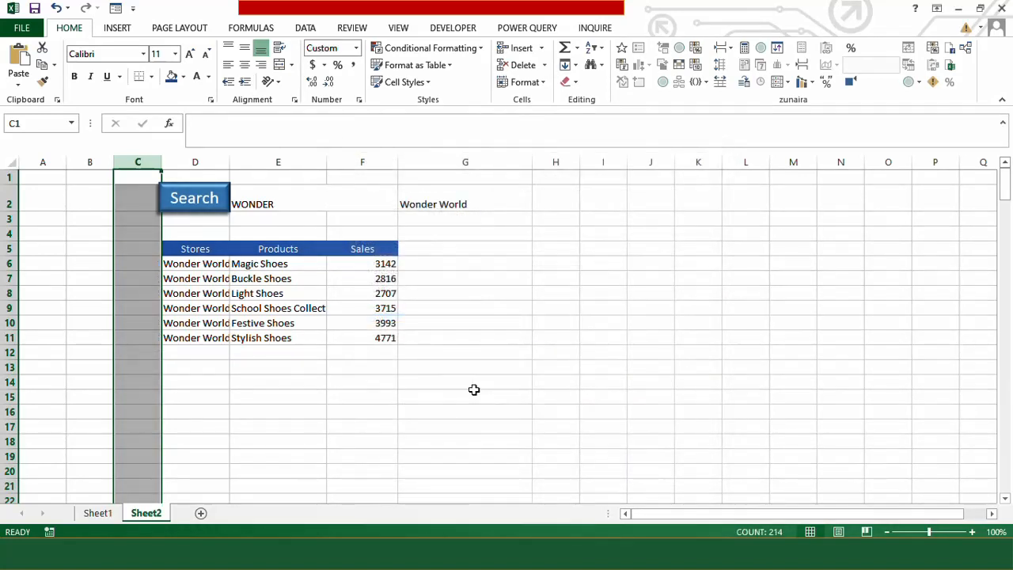
click(473, 389)
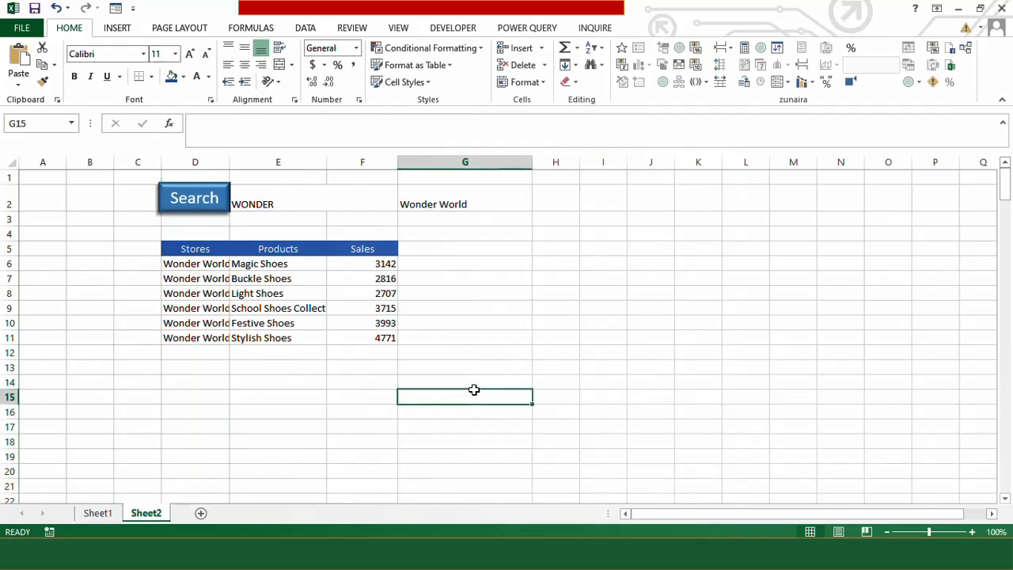
Step: Hide the store name lookup in column G by applying the custom number format ;;; to the whole column
click(452, 158)
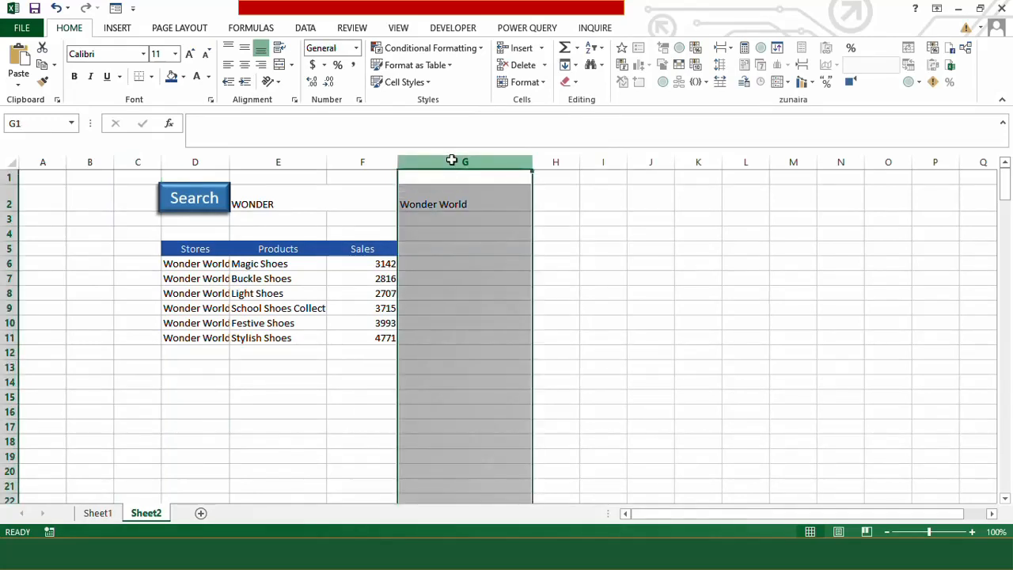
click(208, 77)
click(199, 130)
key(ctrl+1)
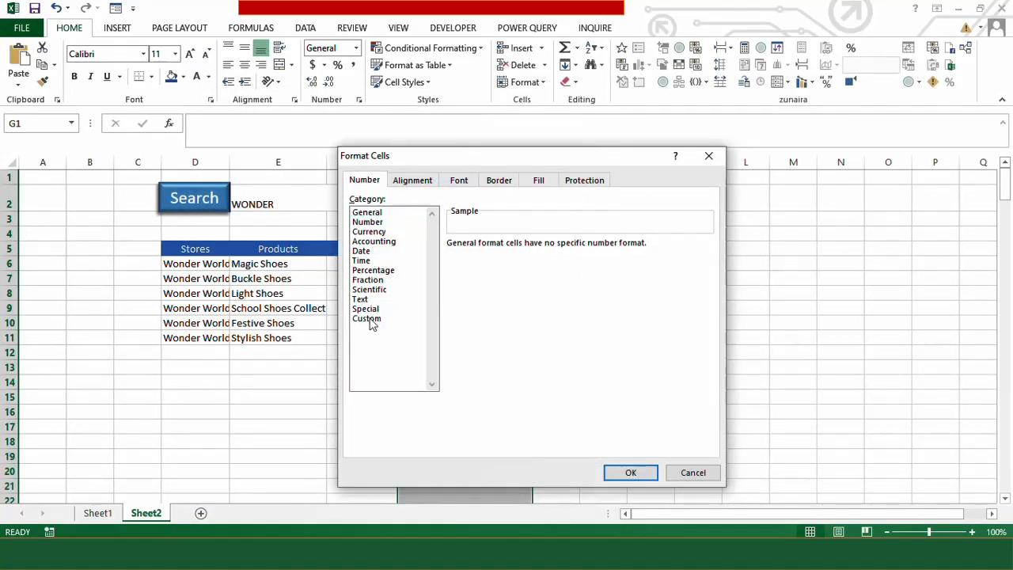
click(368, 319)
click(490, 256)
key(BackSpace)
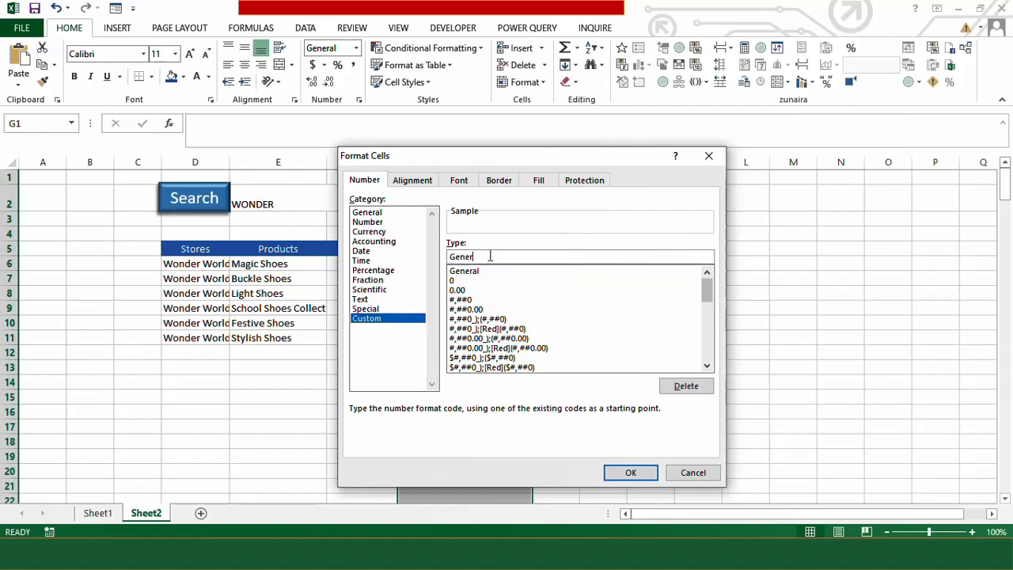
key(BackSpace)
key(BackSpace)
key(BackSpace)
key(BackSpace)
key(BackSpace)
text(;;;)
click(631, 472)
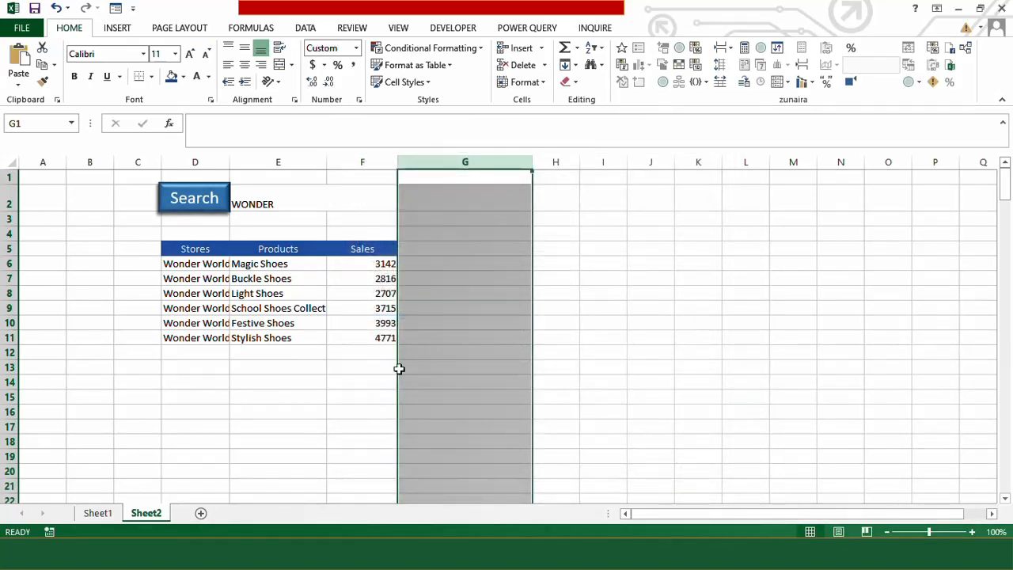
click(360, 377)
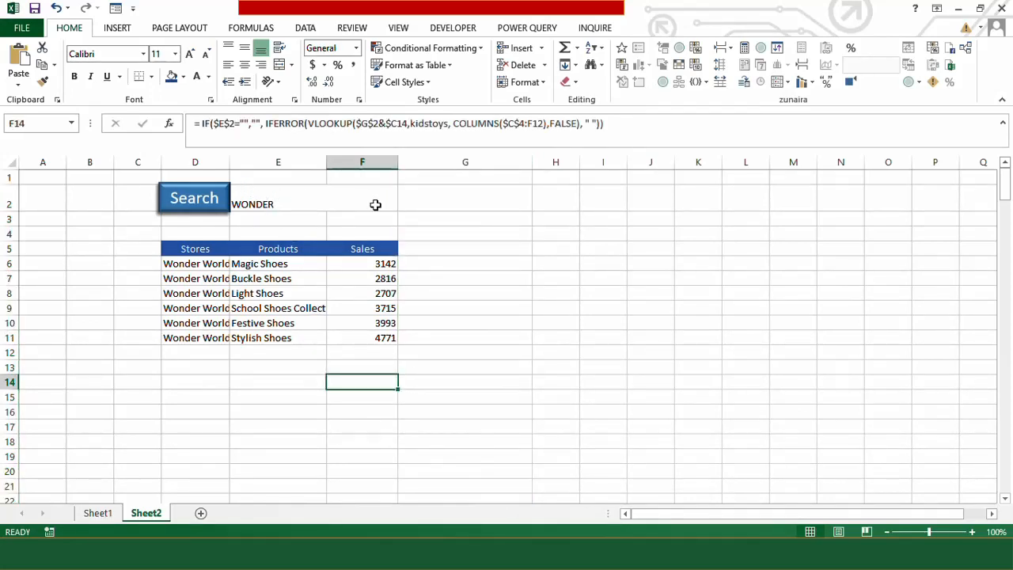
Step: Draw a rectangle shape about 0.4" high and 2.35" wide over merged cell E2, beside the Search shape
click(119, 28)
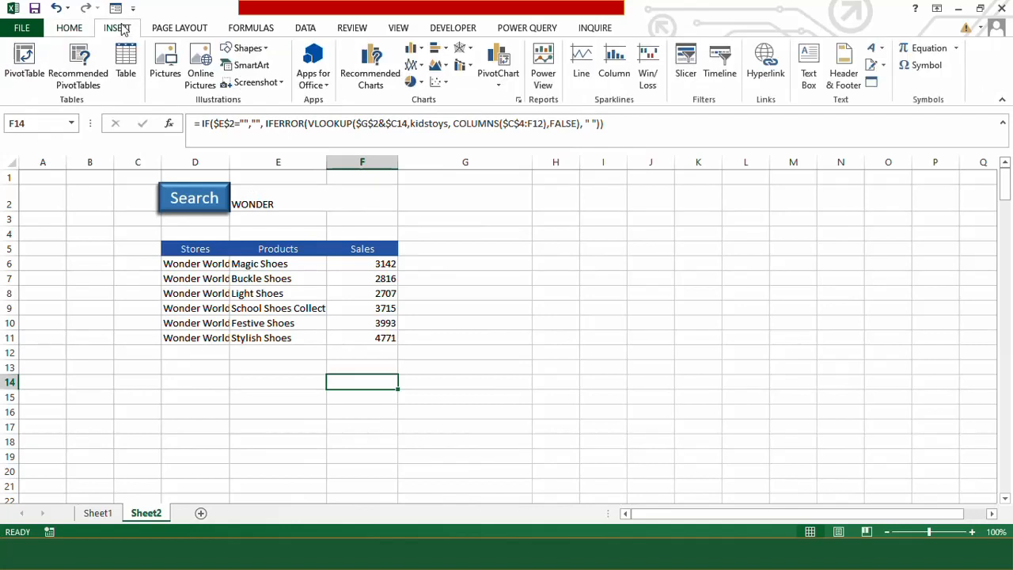
click(245, 48)
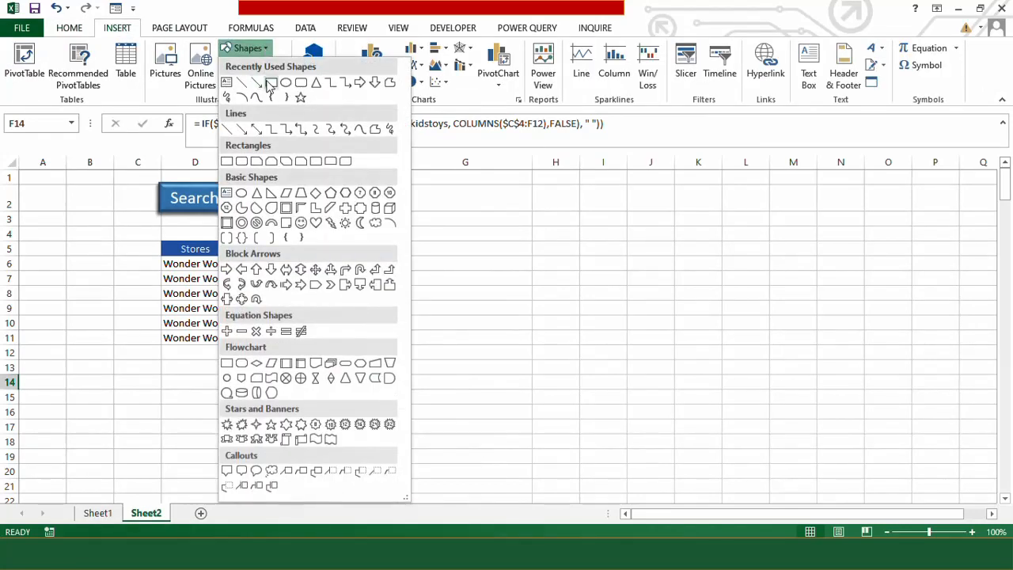
click(271, 83)
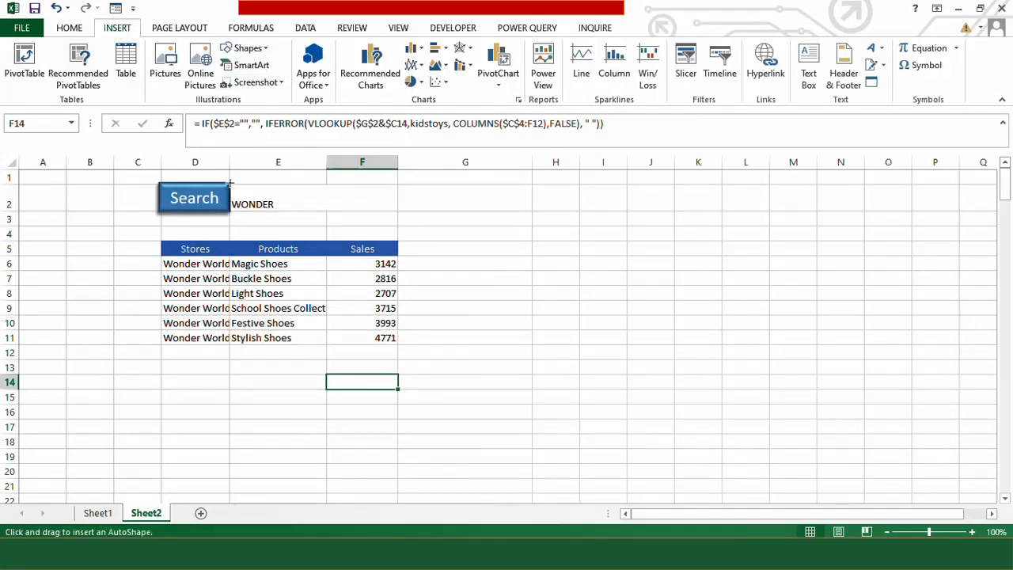
mouse_move(230, 183)
mouse_down()
mouse_move(242, 208)
mouse_move(398, 211)
mouse_up()
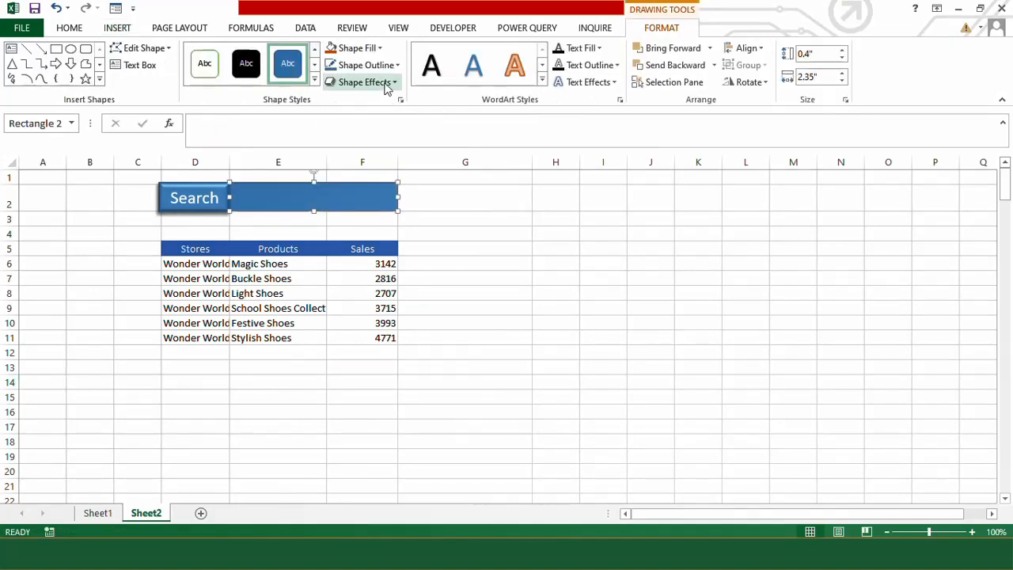
Step: Apply a shadow and an inner-frame bevel effect to the rectangle covering E2
click(385, 85)
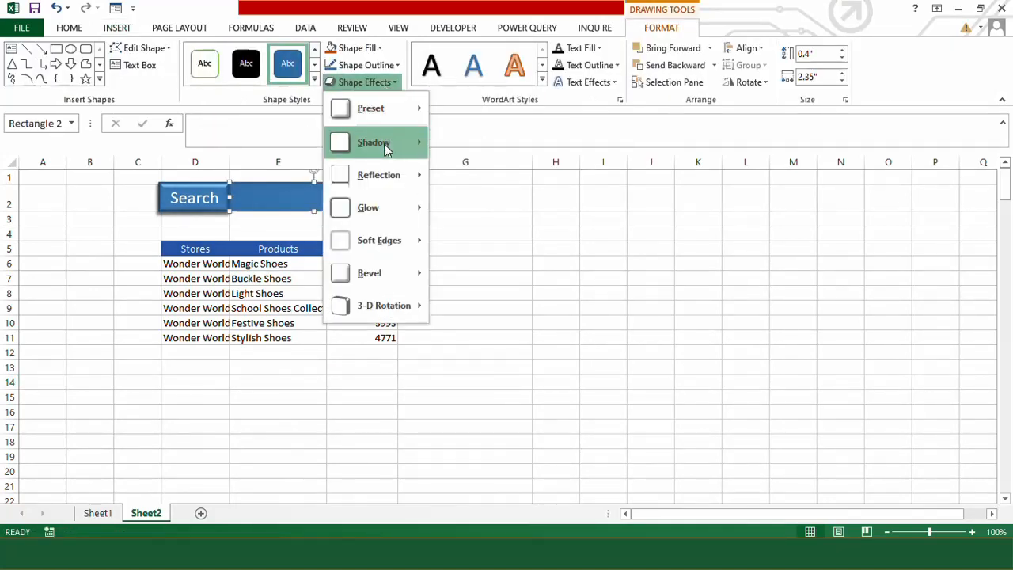
mouse_move(388, 145)
click(533, 206)
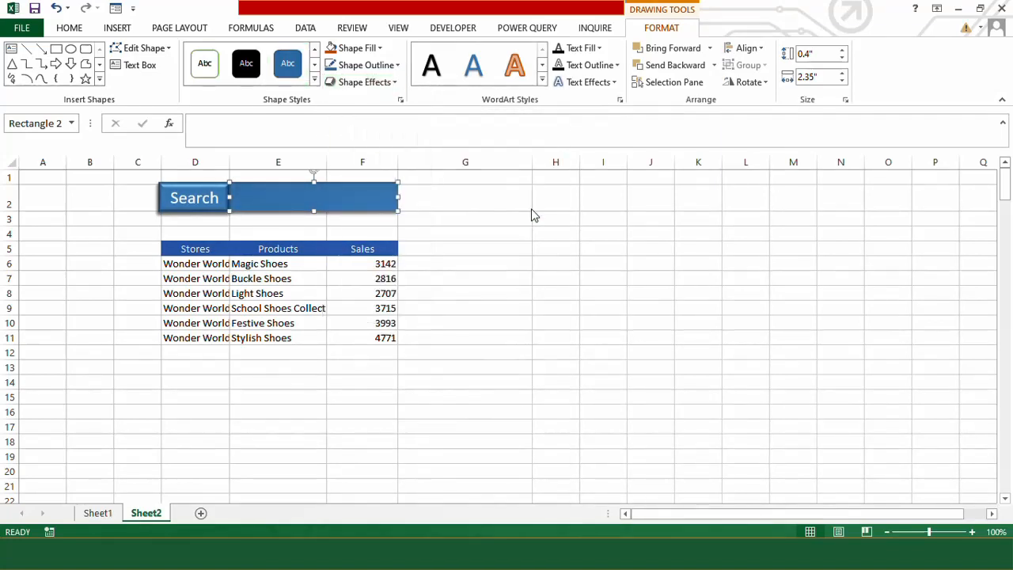
click(384, 84)
mouse_move(381, 270)
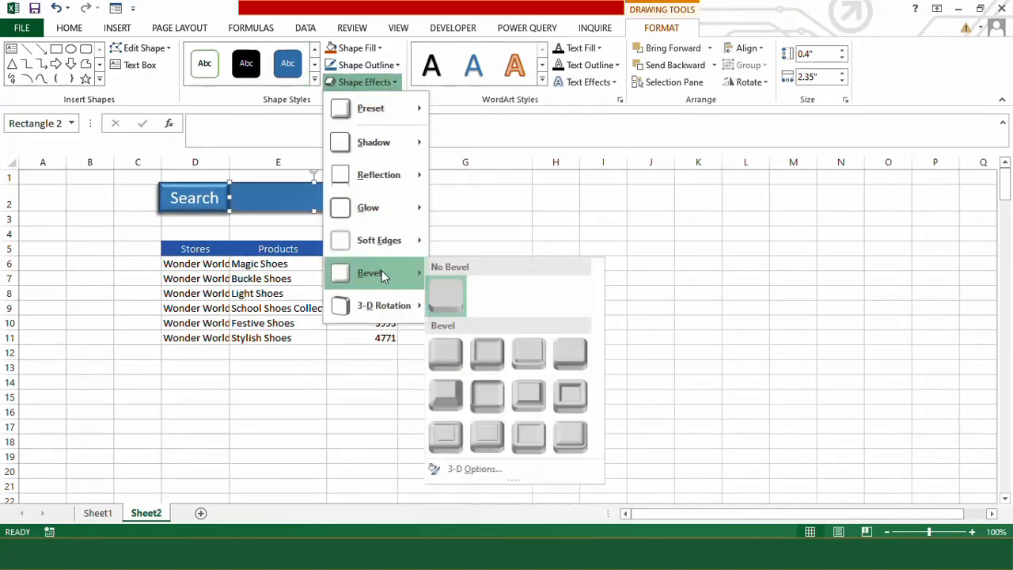
click(575, 403)
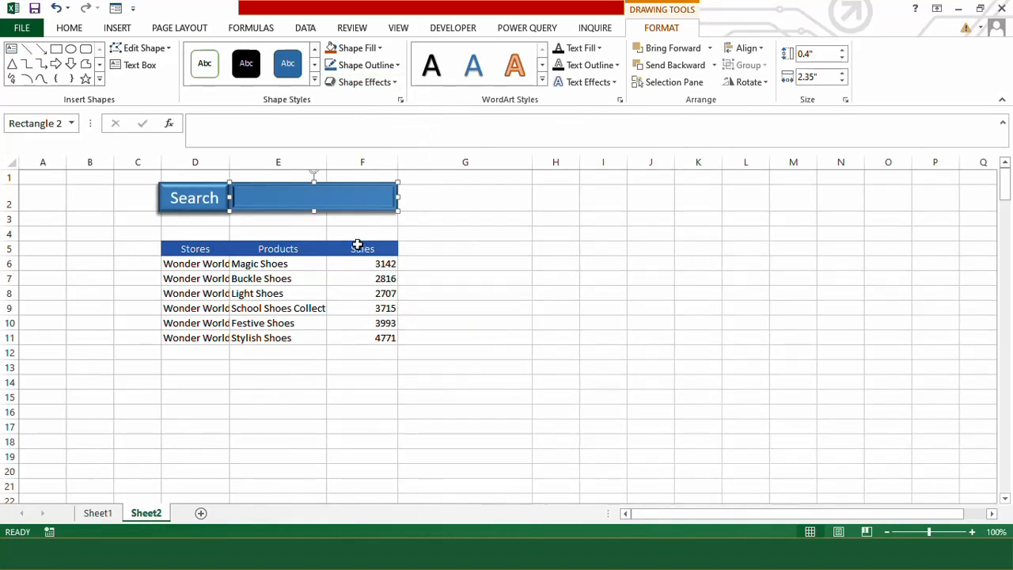
click(367, 235)
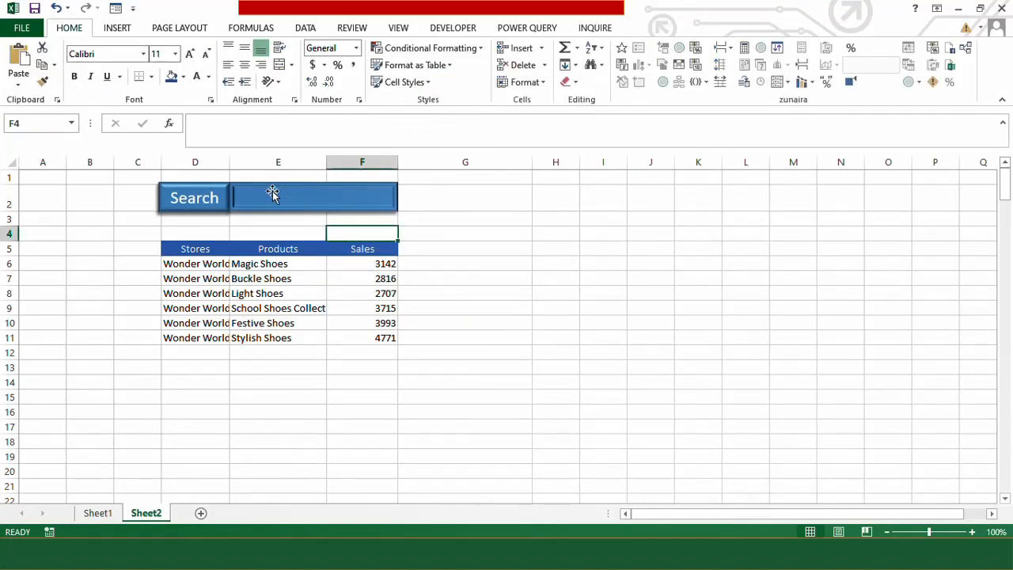
Step: Insert an ActiveX text box inside the bevelled rectangle that covers E2, filling its inner area
click(272, 190)
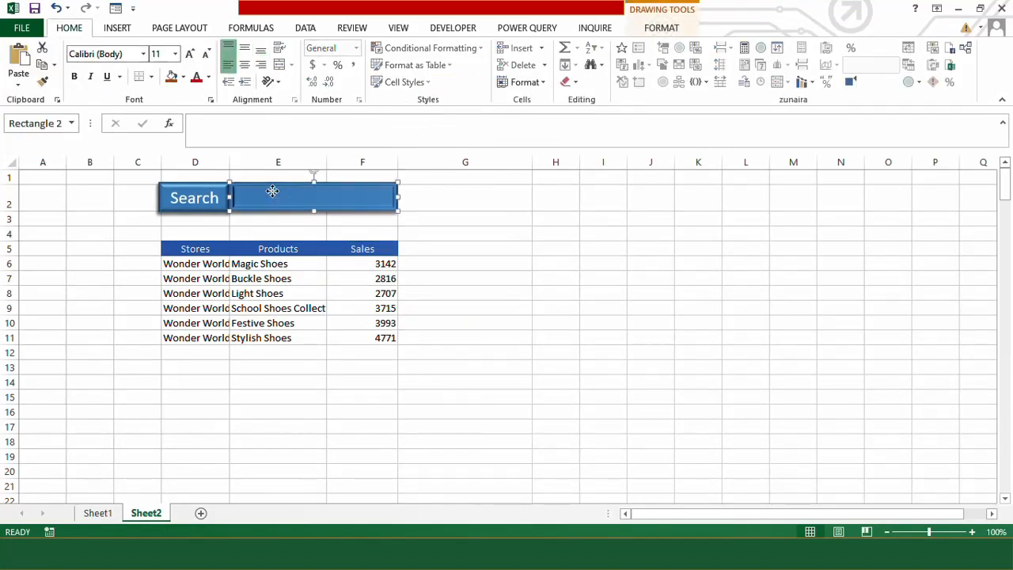
click(461, 202)
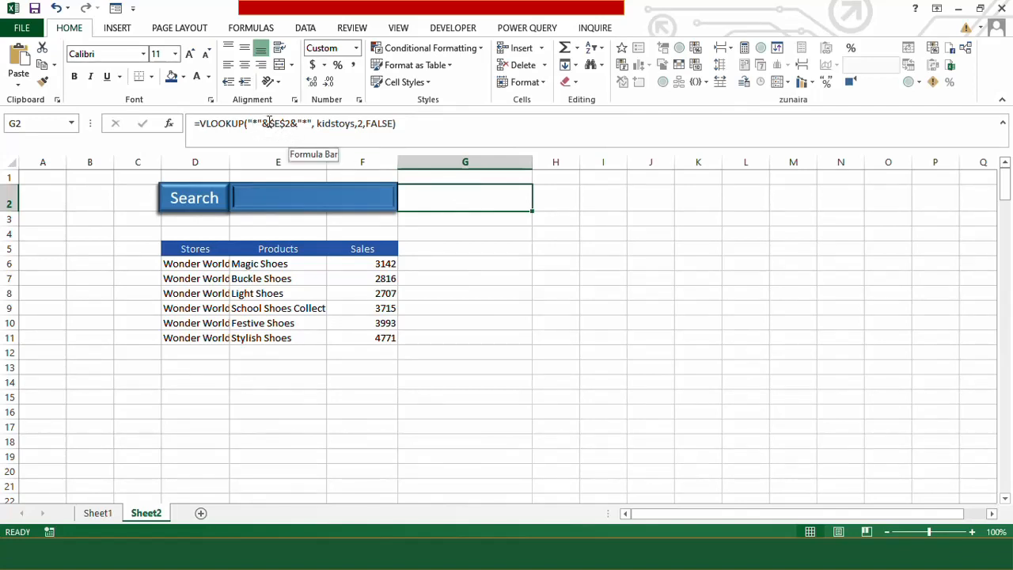
click(282, 194)
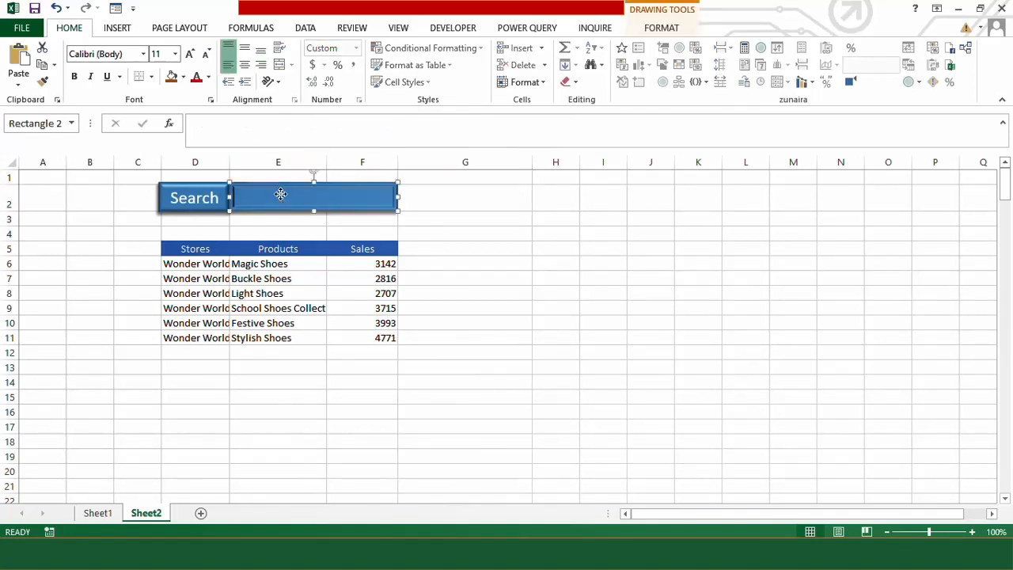
click(465, 29)
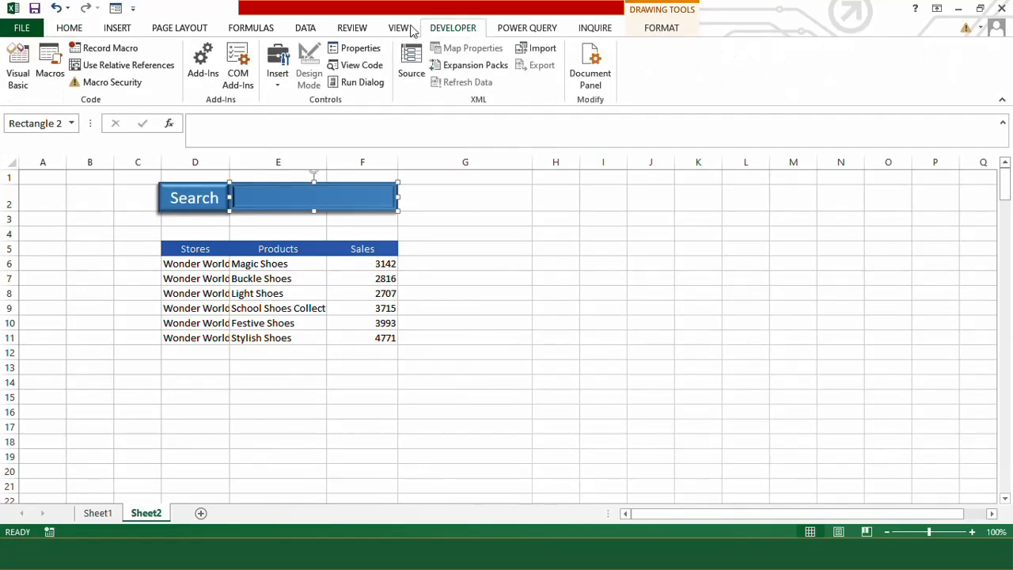
click(280, 85)
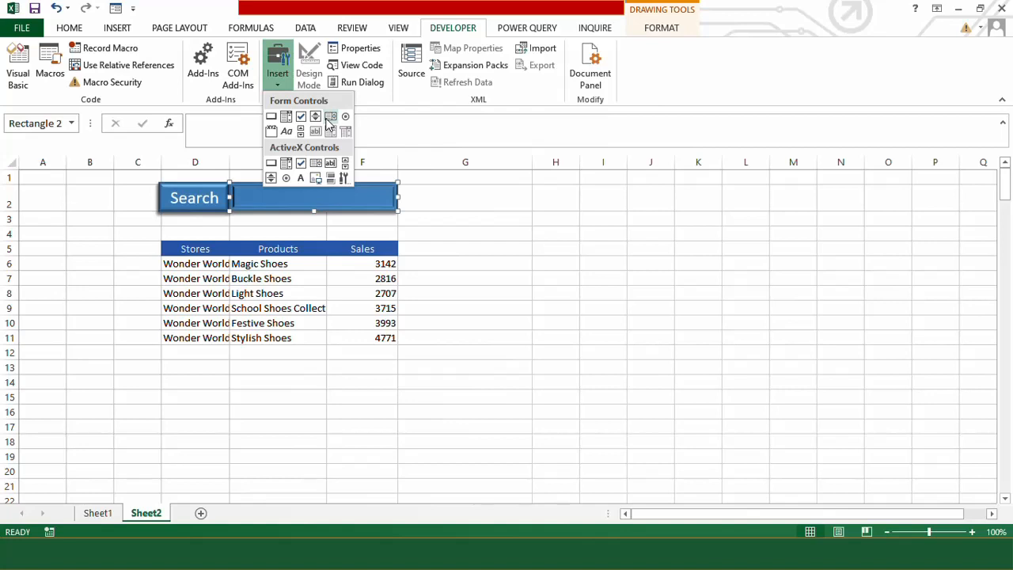
click(330, 162)
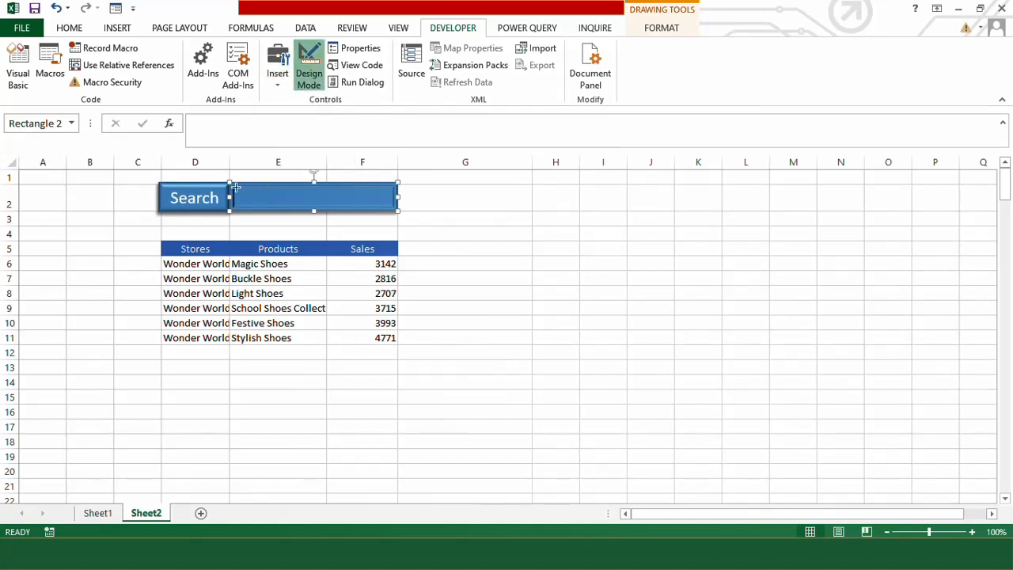
drag(234, 186, 394, 206)
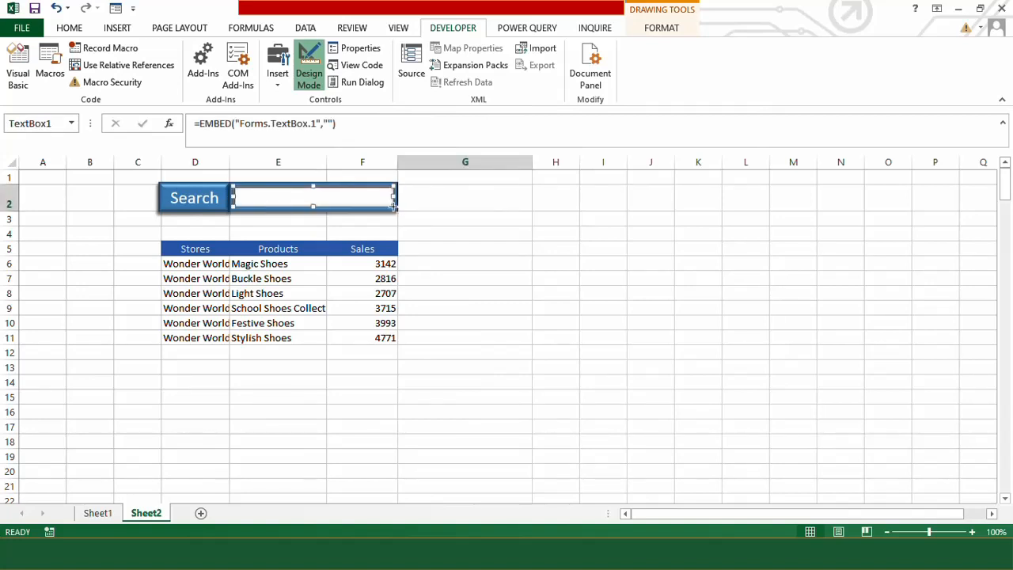
Step: Set the text box's LinkedCell property to E2 and leave Design Mode
right_click(334, 189)
click(389, 255)
click(433, 315)
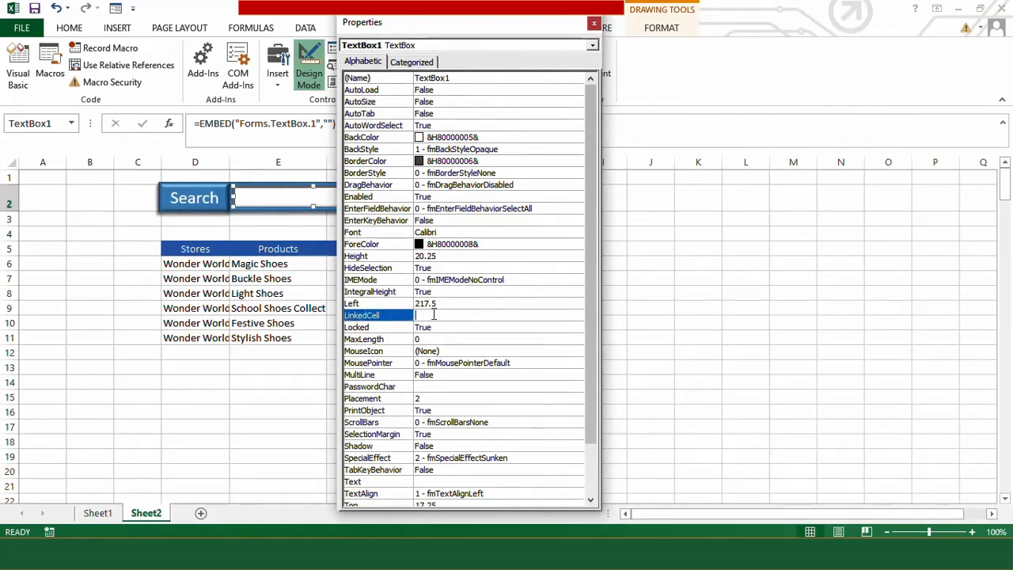
text(E2)
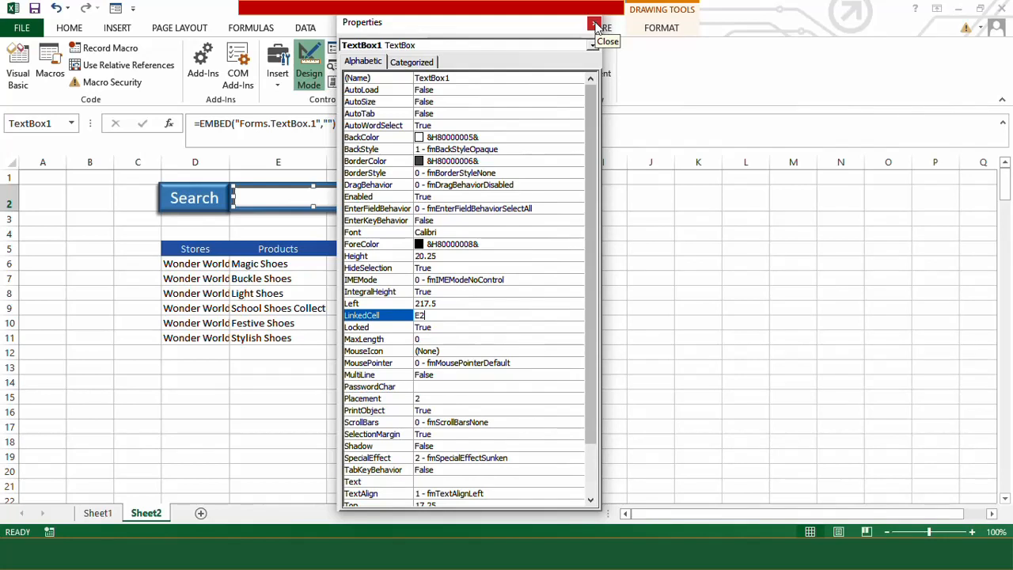
click(594, 25)
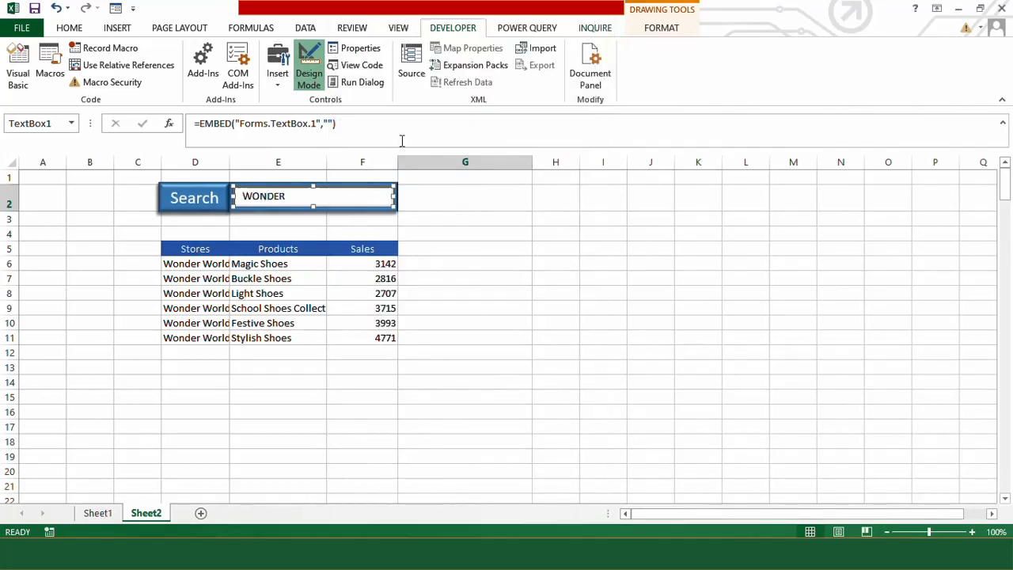
click(309, 79)
Step: Replace the text in the linked search box with LITTLE to test the store search
click(288, 197)
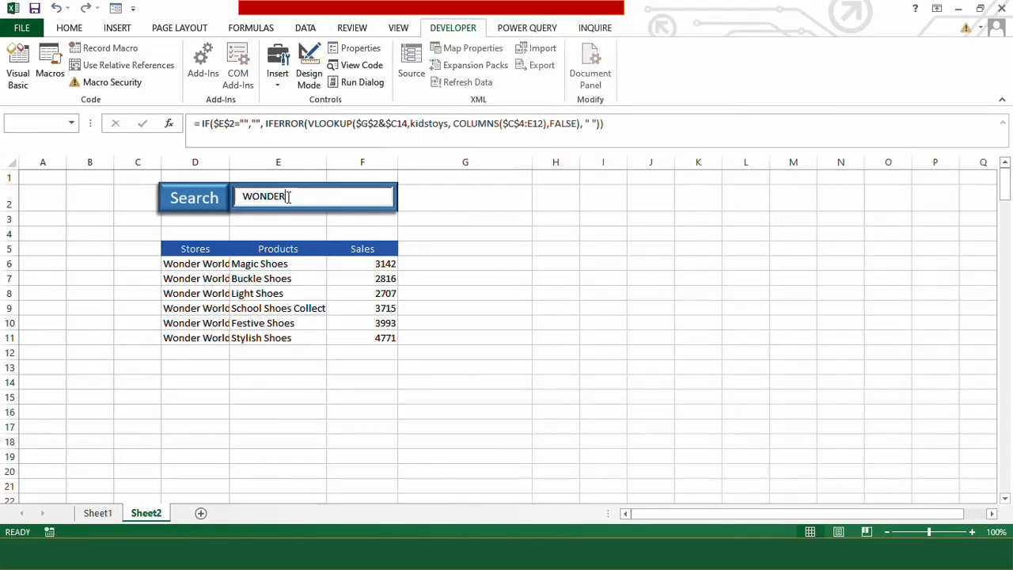
key(BackSpace)
key(BackSpace)
key(BackSpace)
key(BackSpace)
key(BackSpace)
key(BackSpace)
text(LIT)
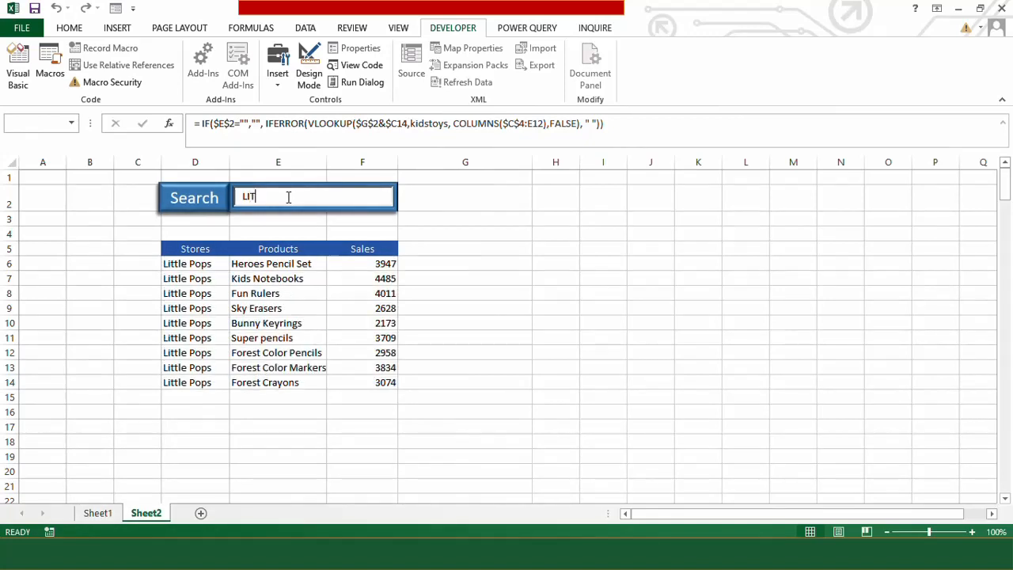
text(TLE)
Step: Clear the search box and test the search with WONDER
key(BackSpace)
key(BackSpace)
key(BackSpace)
key(BackSpace)
key(BackSpace)
key(BackSpace)
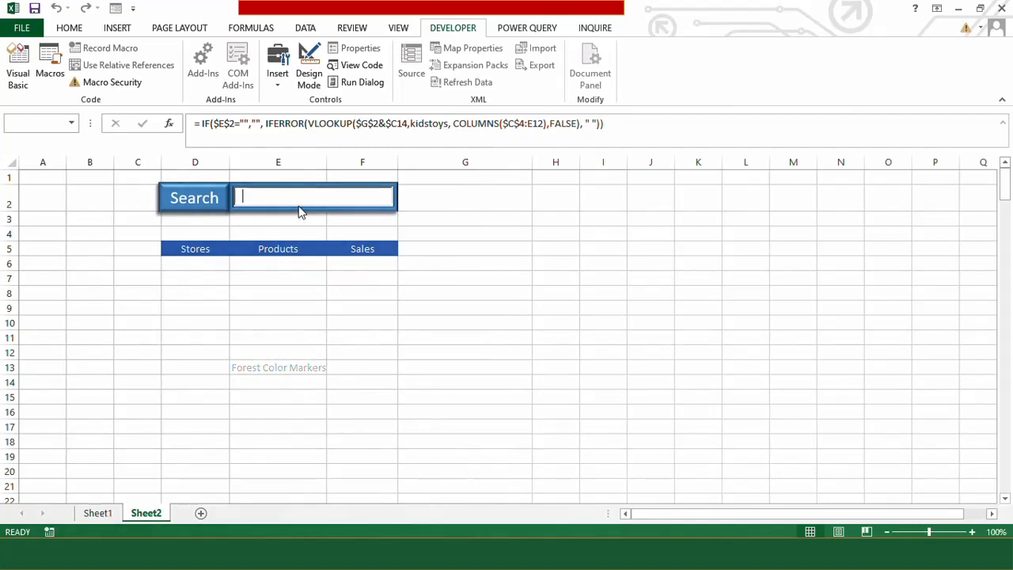
text(WONDER)
Step: Clear the search box and search for the partial store name ENCHAN
key(BackSpace)
key(BackSpace)
key(BackSpace)
key(BackSpace)
key(BackSpace)
key(BackSpace)
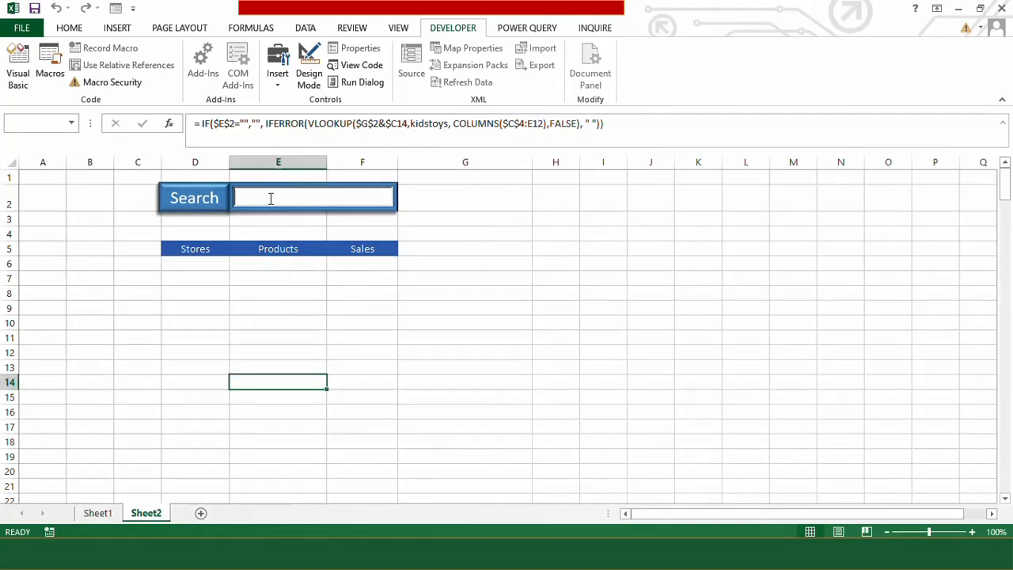
text(ENCHANT)
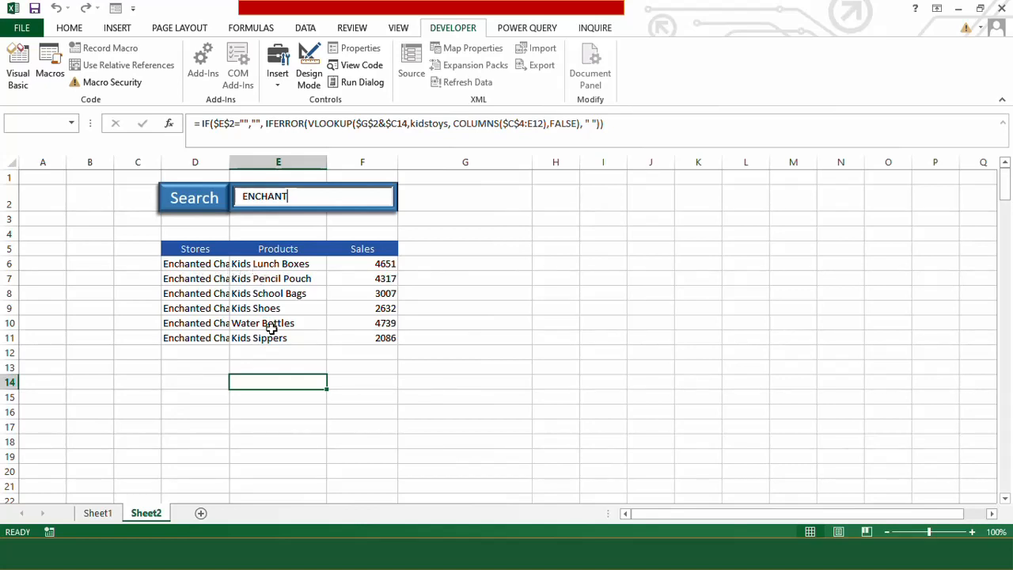
key(BackSpace)
Step: Change the solid fill of the rectangle framing the search box to White, Background 1, Darker 25%
click(342, 183)
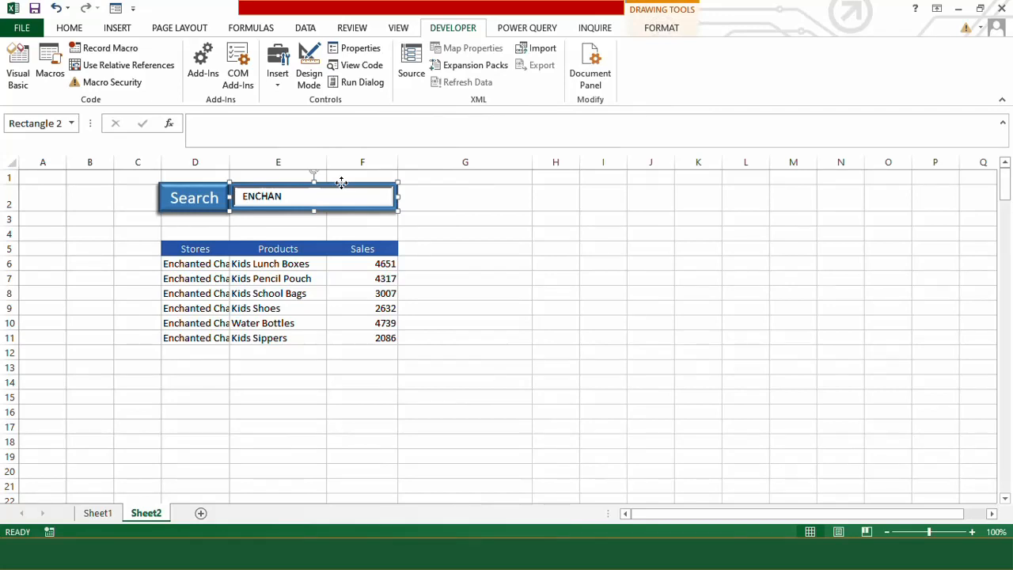
click(658, 11)
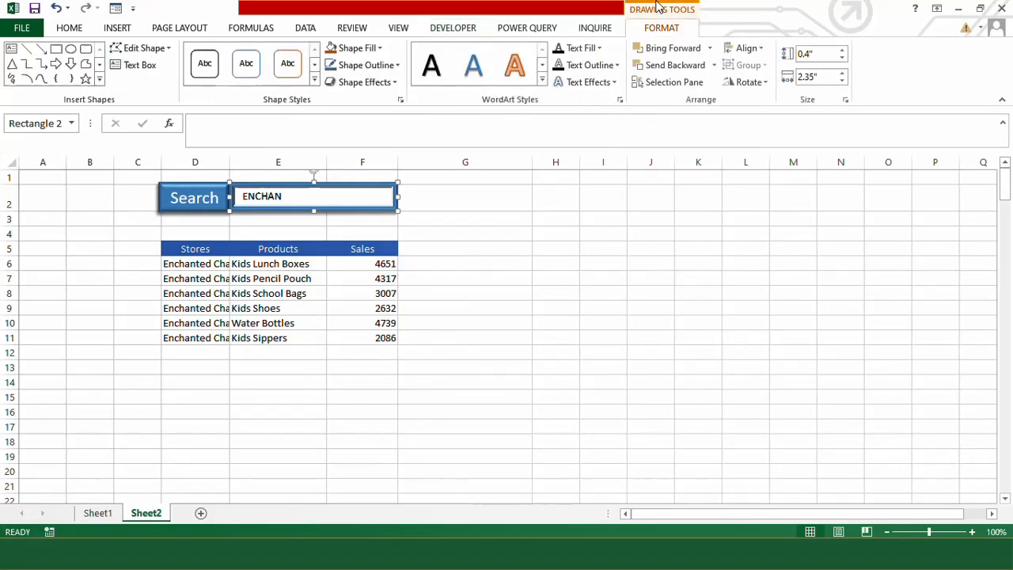
click(394, 83)
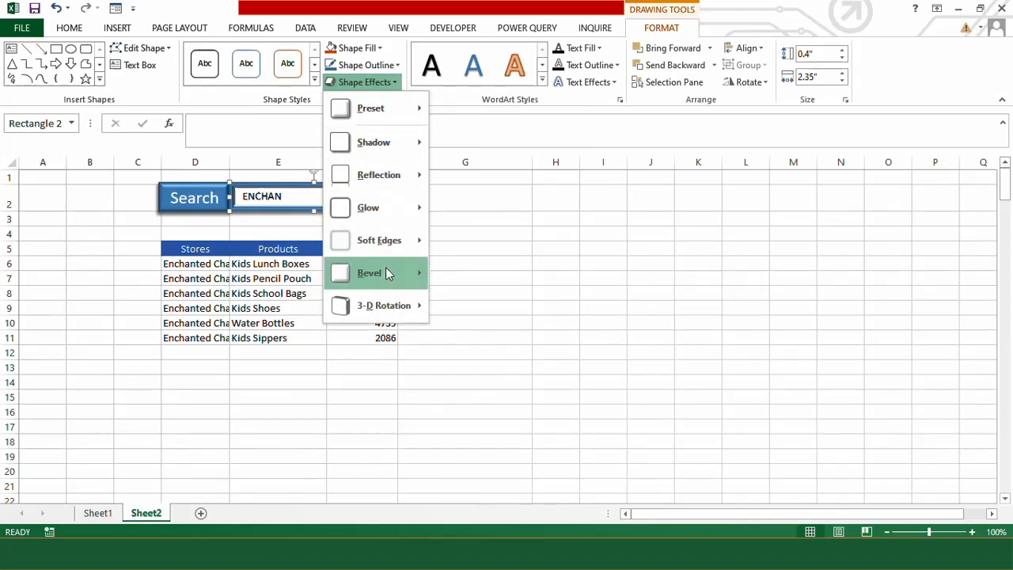
mouse_move(385, 273)
click(480, 469)
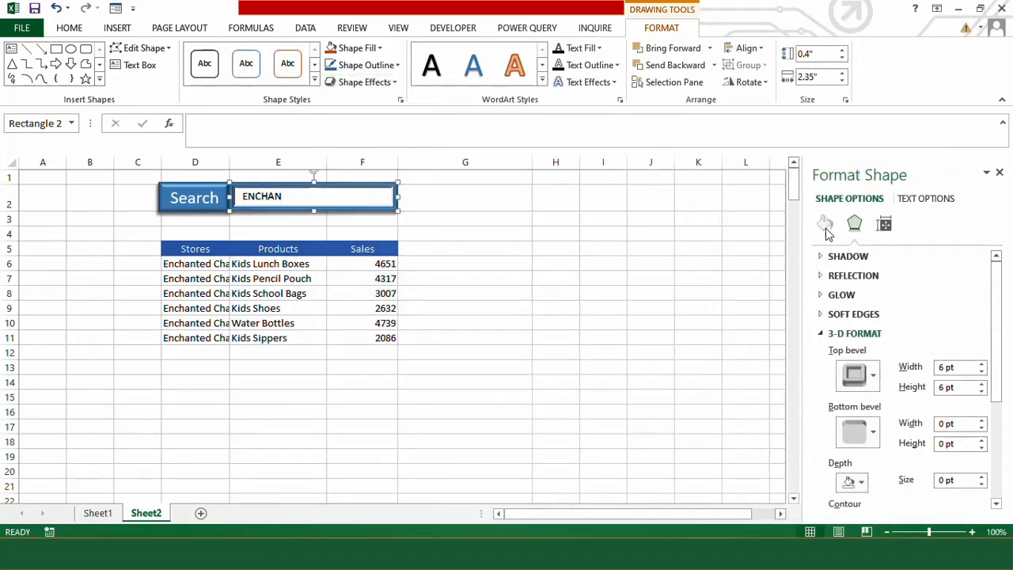
click(825, 226)
click(822, 255)
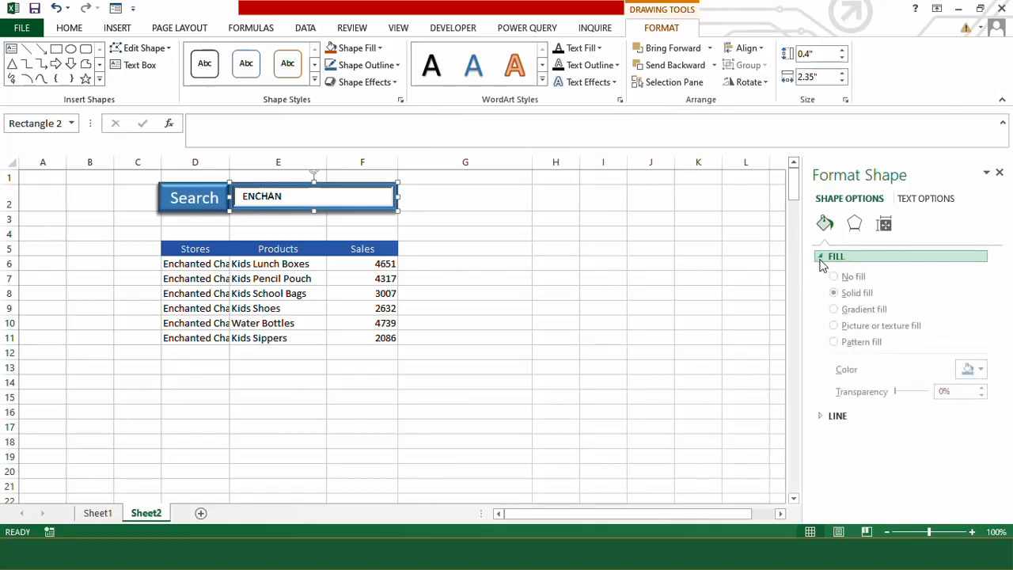
click(982, 372)
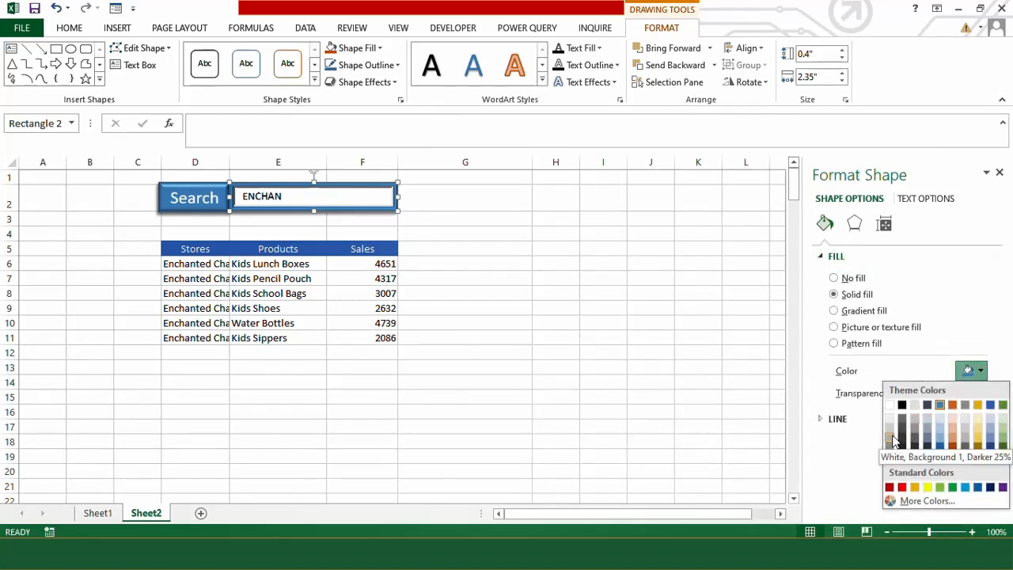
click(895, 440)
click(999, 172)
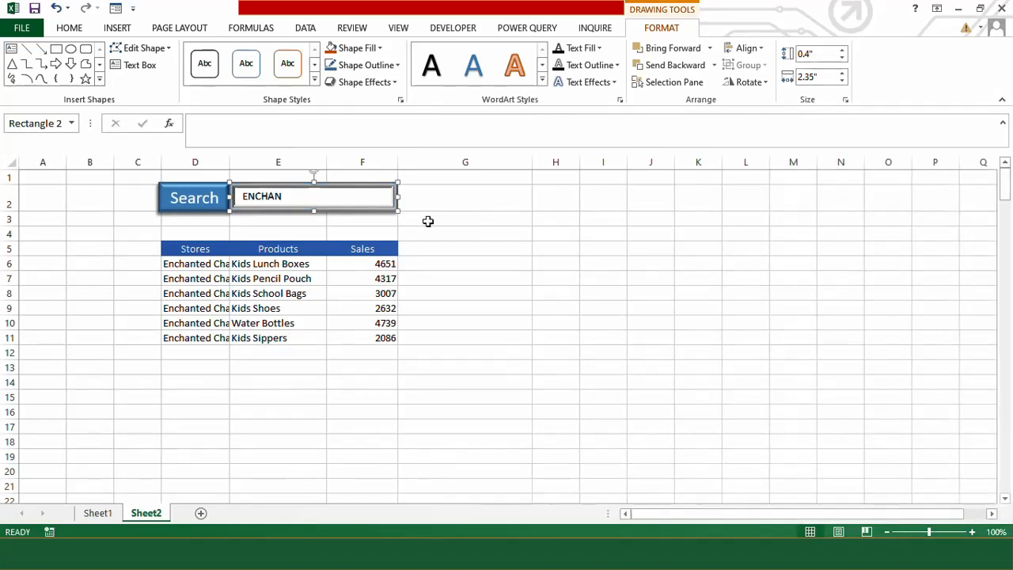
click(403, 231)
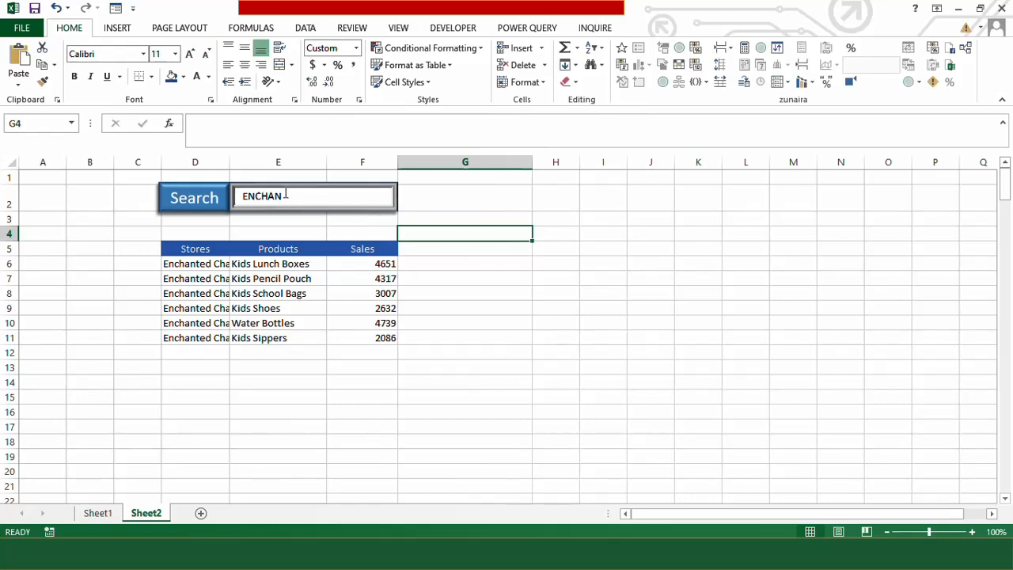
Step: Set the search text box's font to Cambria, size 12, using Design Mode, and return to the working text box
click(458, 28)
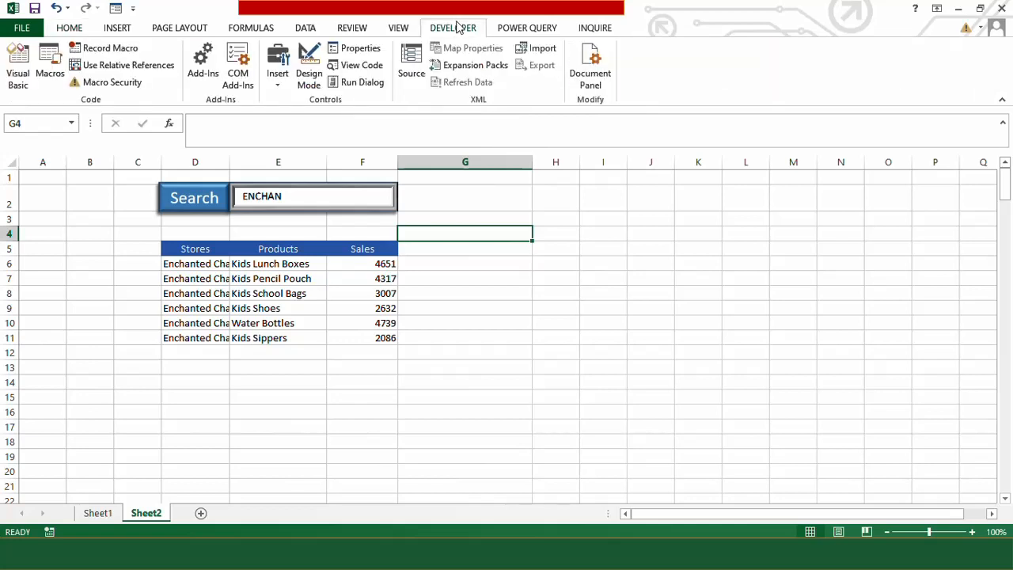
click(308, 83)
click(304, 192)
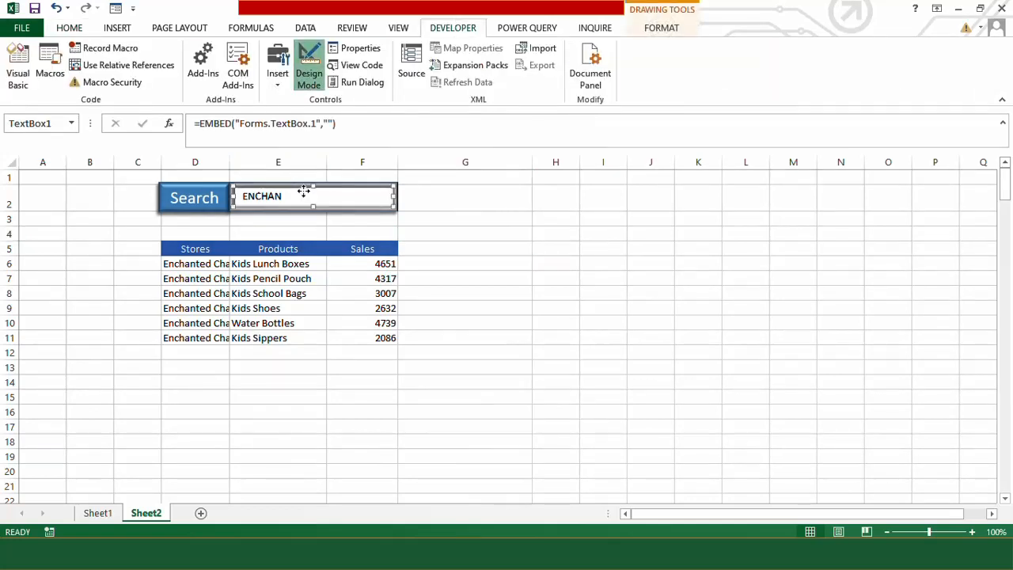
right_click(304, 193)
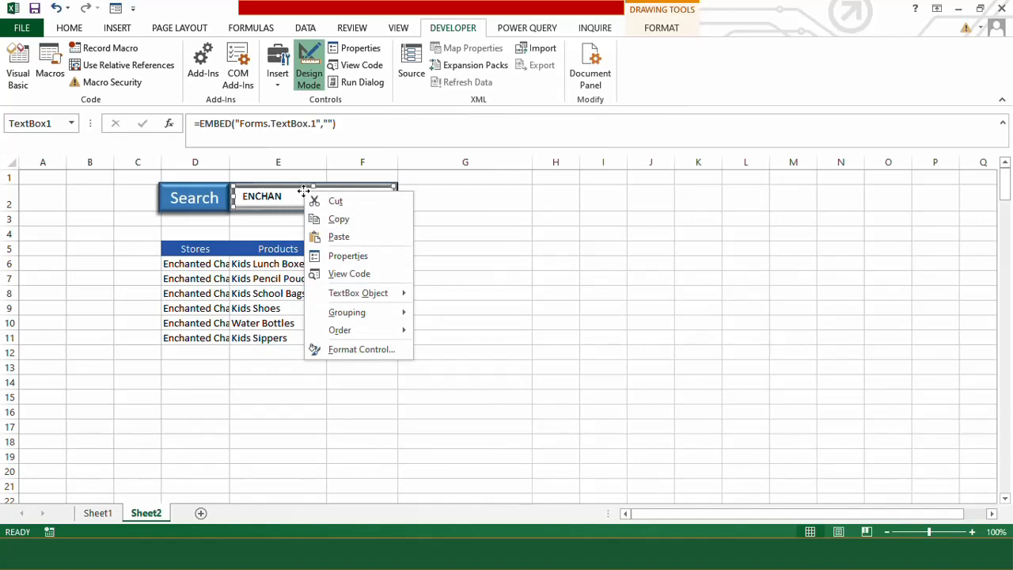
click(357, 256)
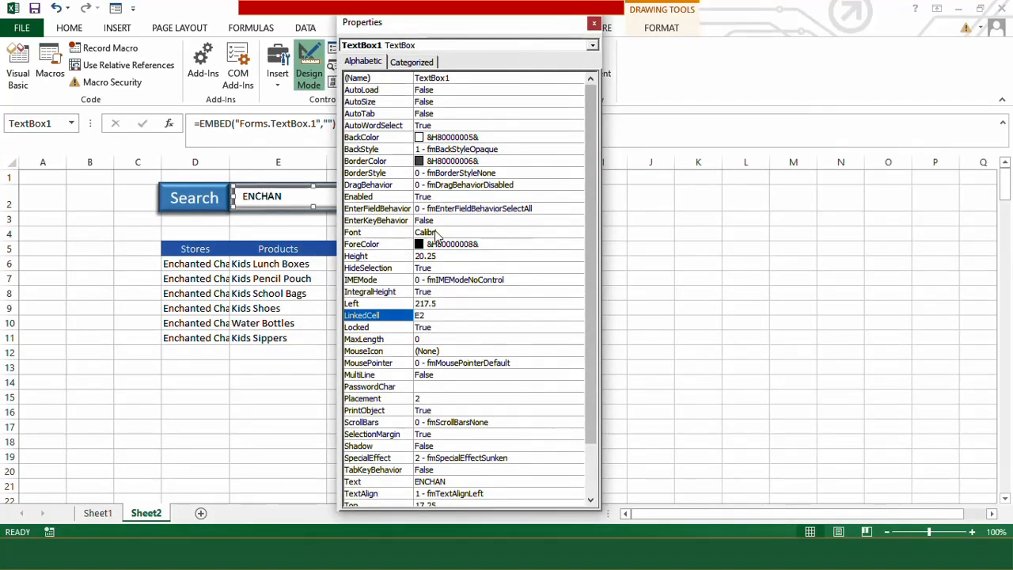
double_click(447, 234)
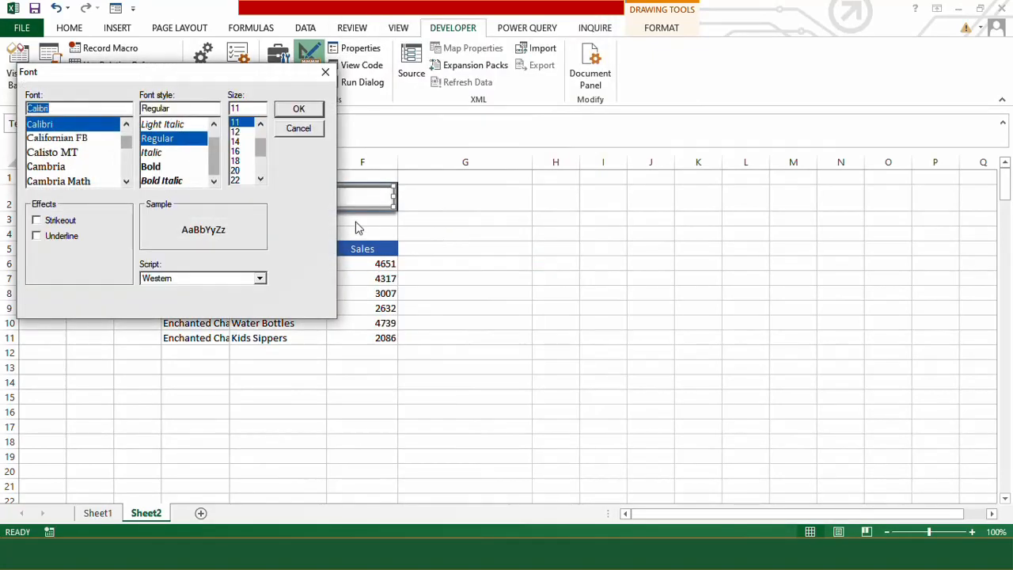
drag(84, 76, 355, 89)
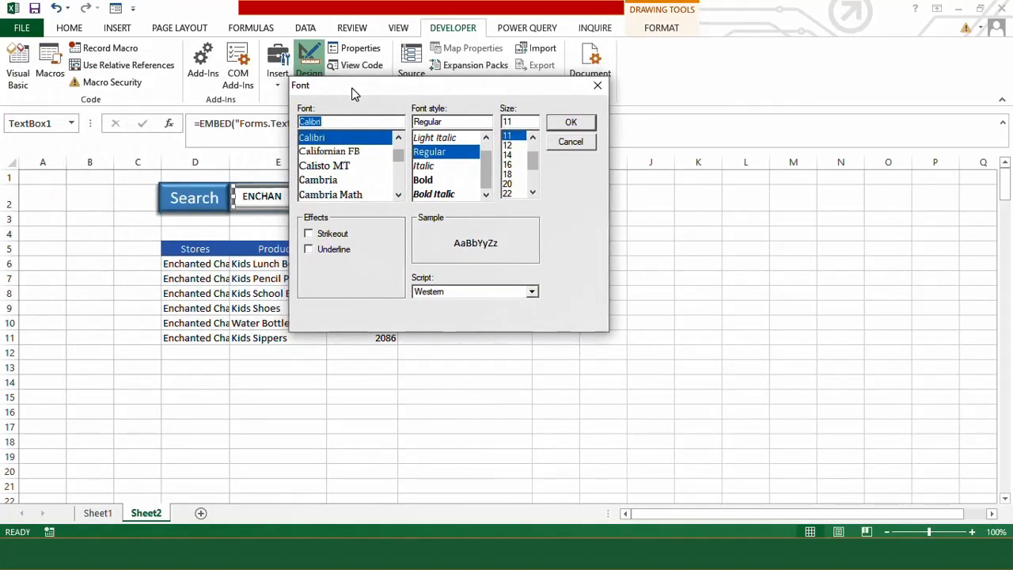
click(326, 184)
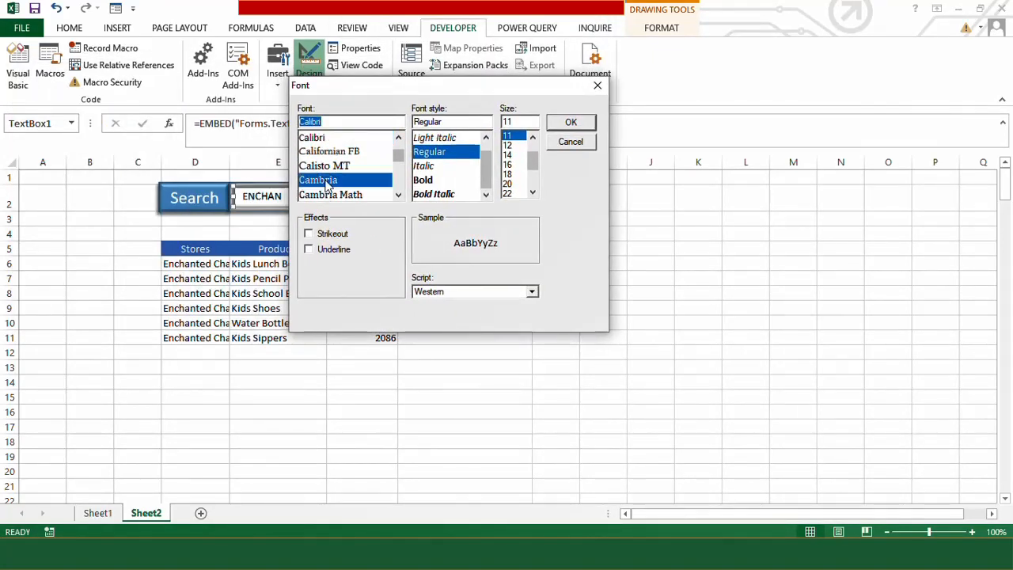
click(507, 146)
click(570, 123)
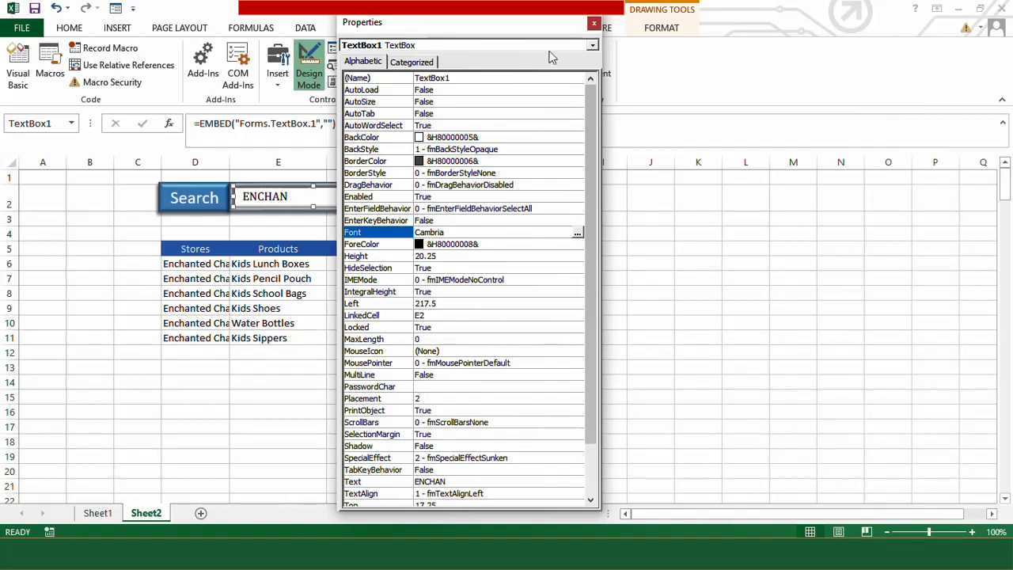
click(593, 23)
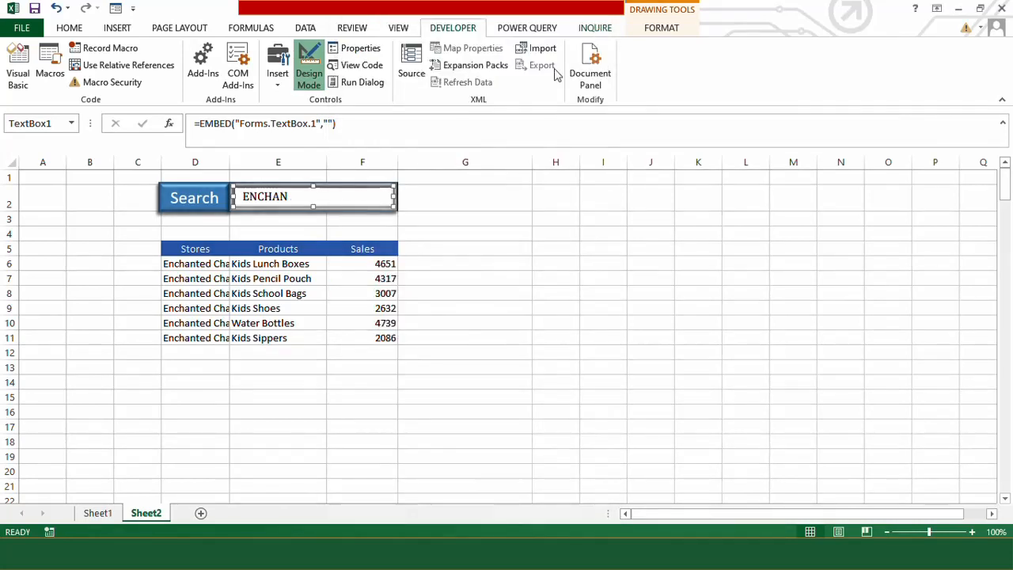
click(274, 231)
click(293, 196)
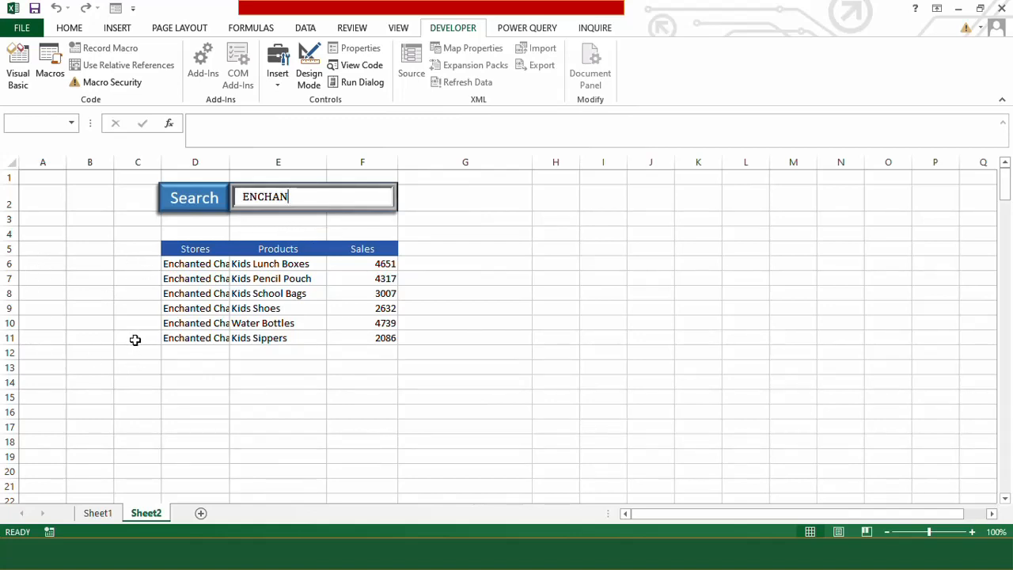
Step: Copy the search results table D5:F11 and paste it as values only at cell D4 of a new worksheet
click(183, 252)
drag(190, 249, 372, 341)
key(ctrl+c)
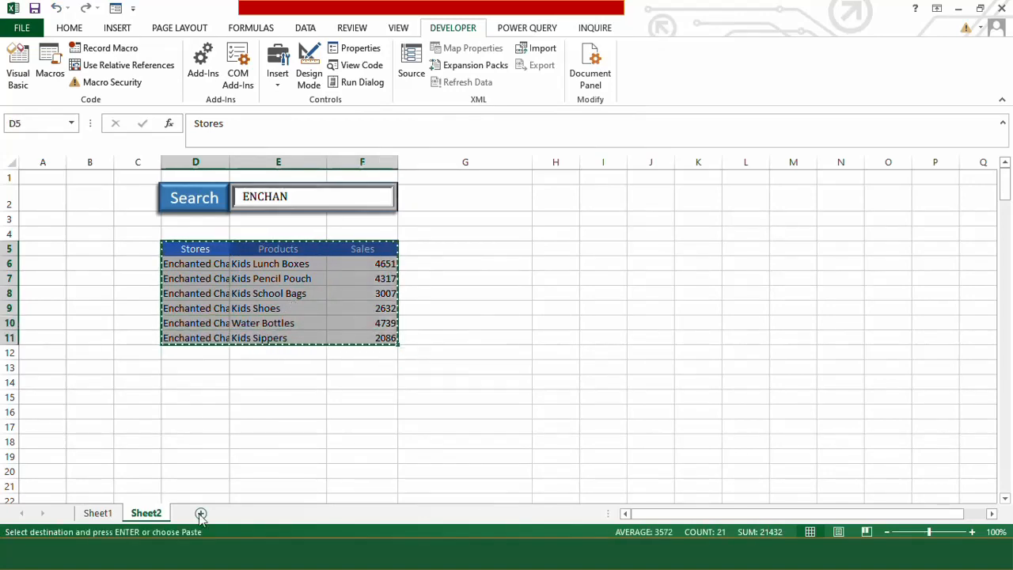
click(200, 513)
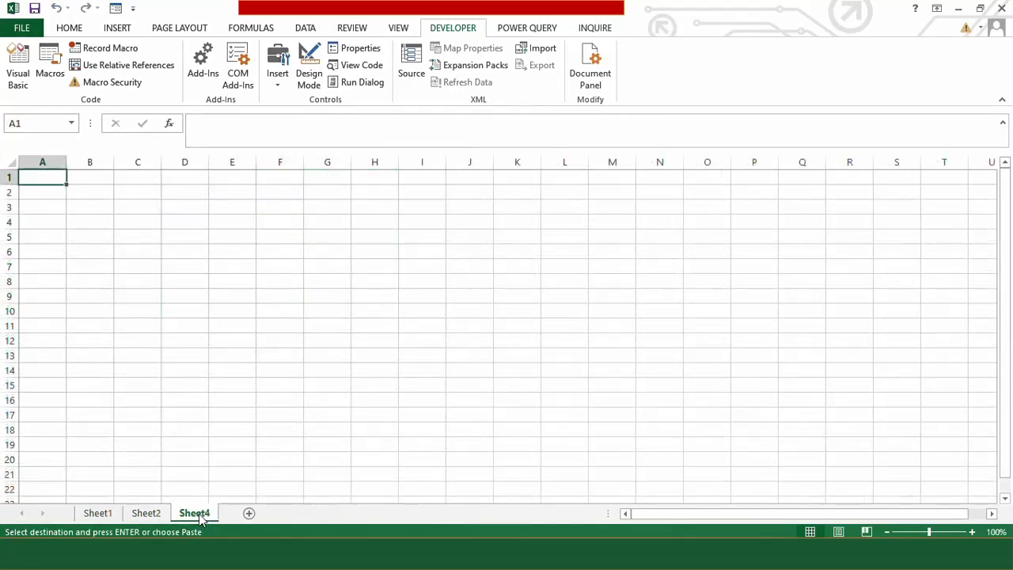
click(180, 223)
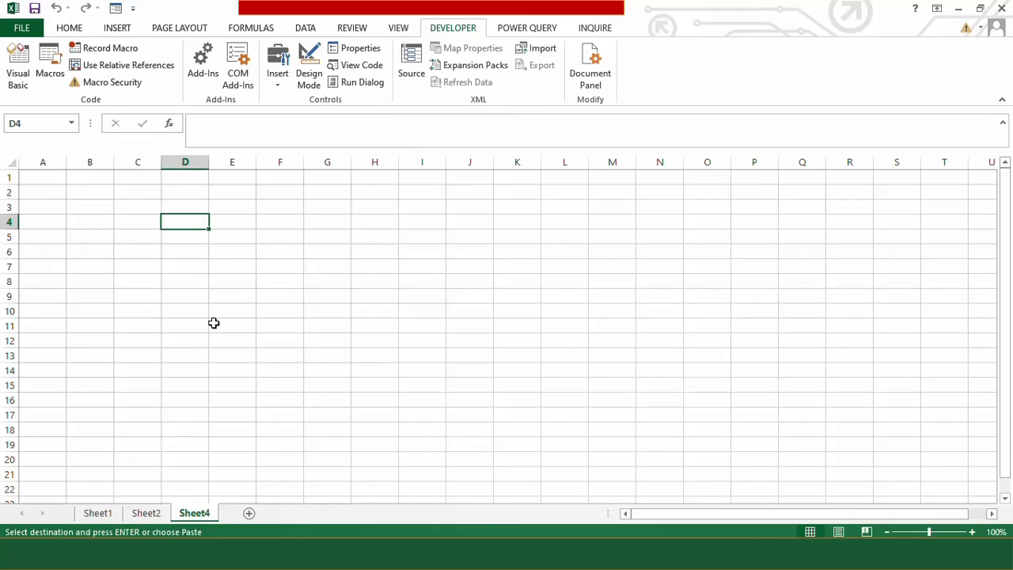
key(ctrl+alt+v)
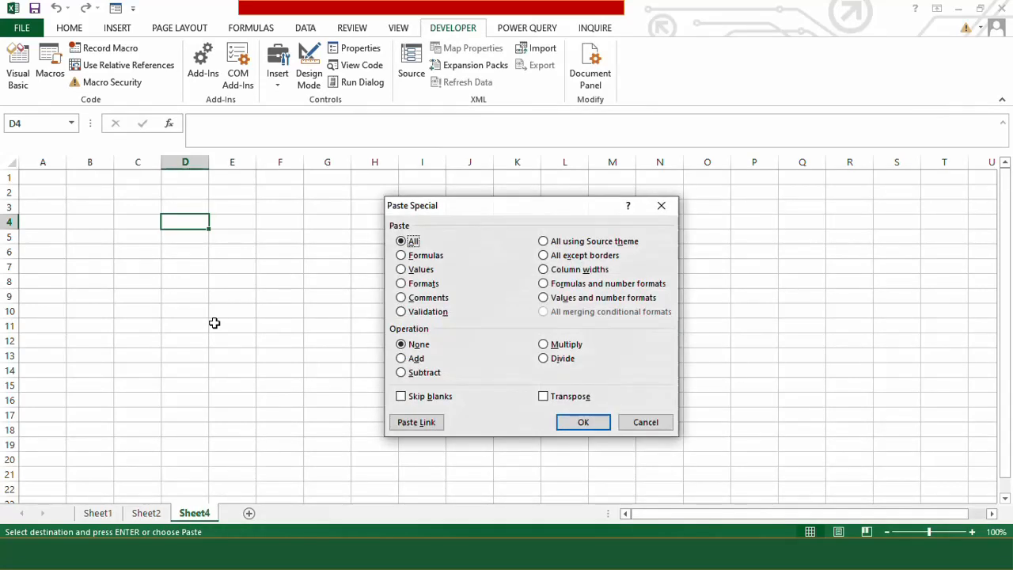
click(401, 269)
click(583, 422)
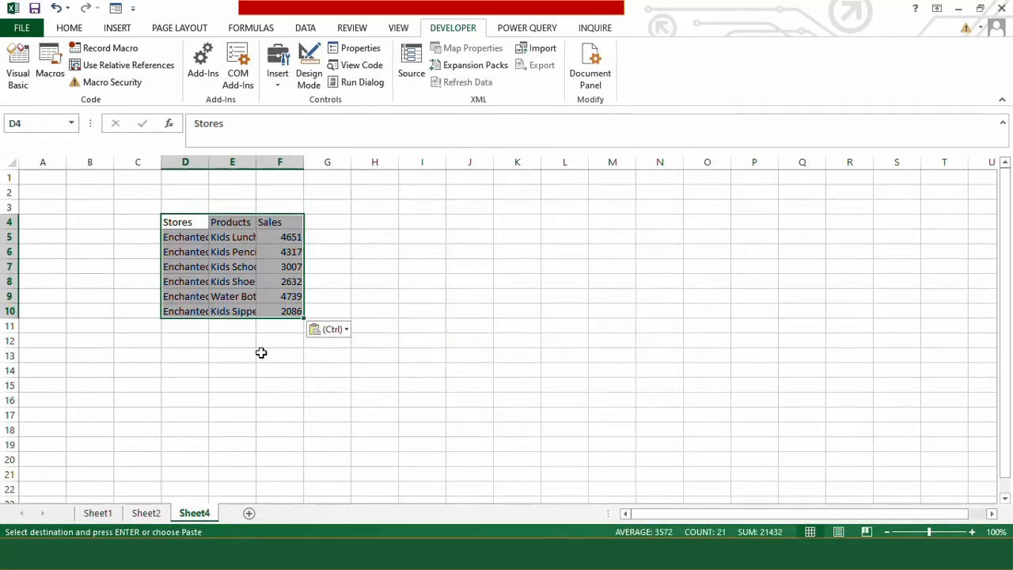
Step: Widen columns D, E and F on the new sheet so the pasted stores, products and sales fit
click(255, 349)
double_click(304, 163)
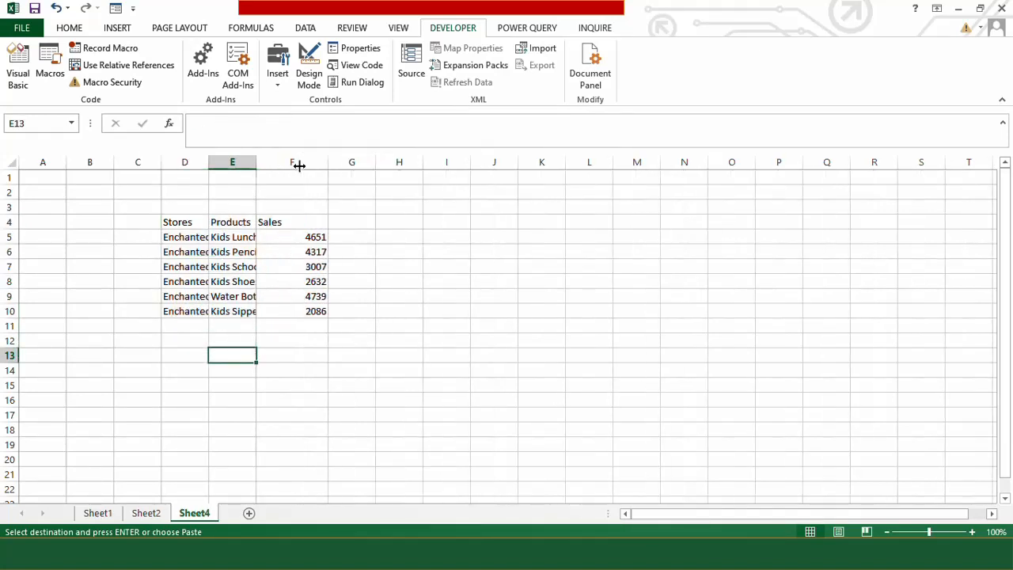
double_click(256, 162)
drag(208, 163, 277, 166)
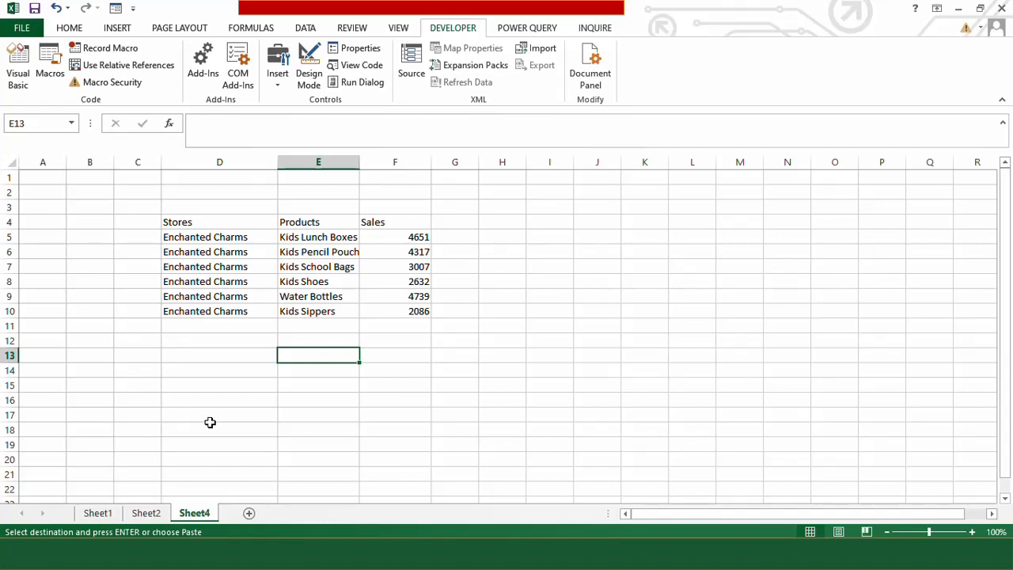
Step: Return to Sheet2, cancel the copy mode on the results table and select cell E13
click(146, 515)
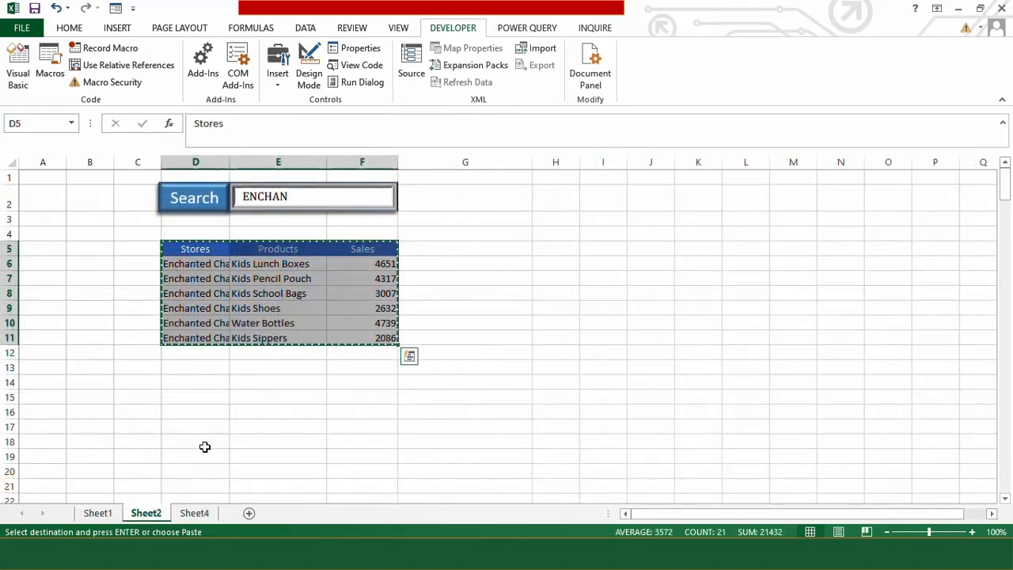
key(Escape)
click(252, 361)
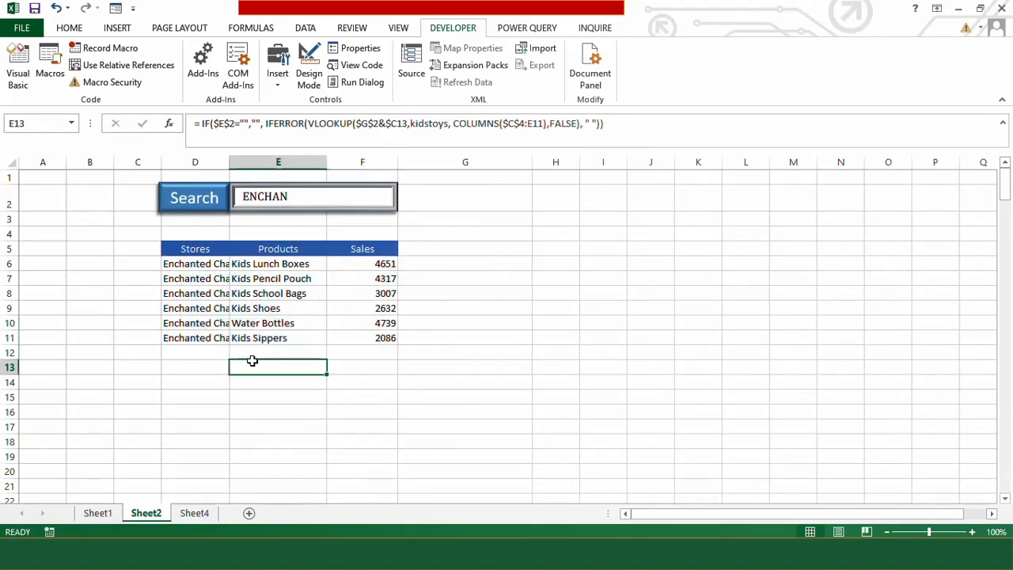